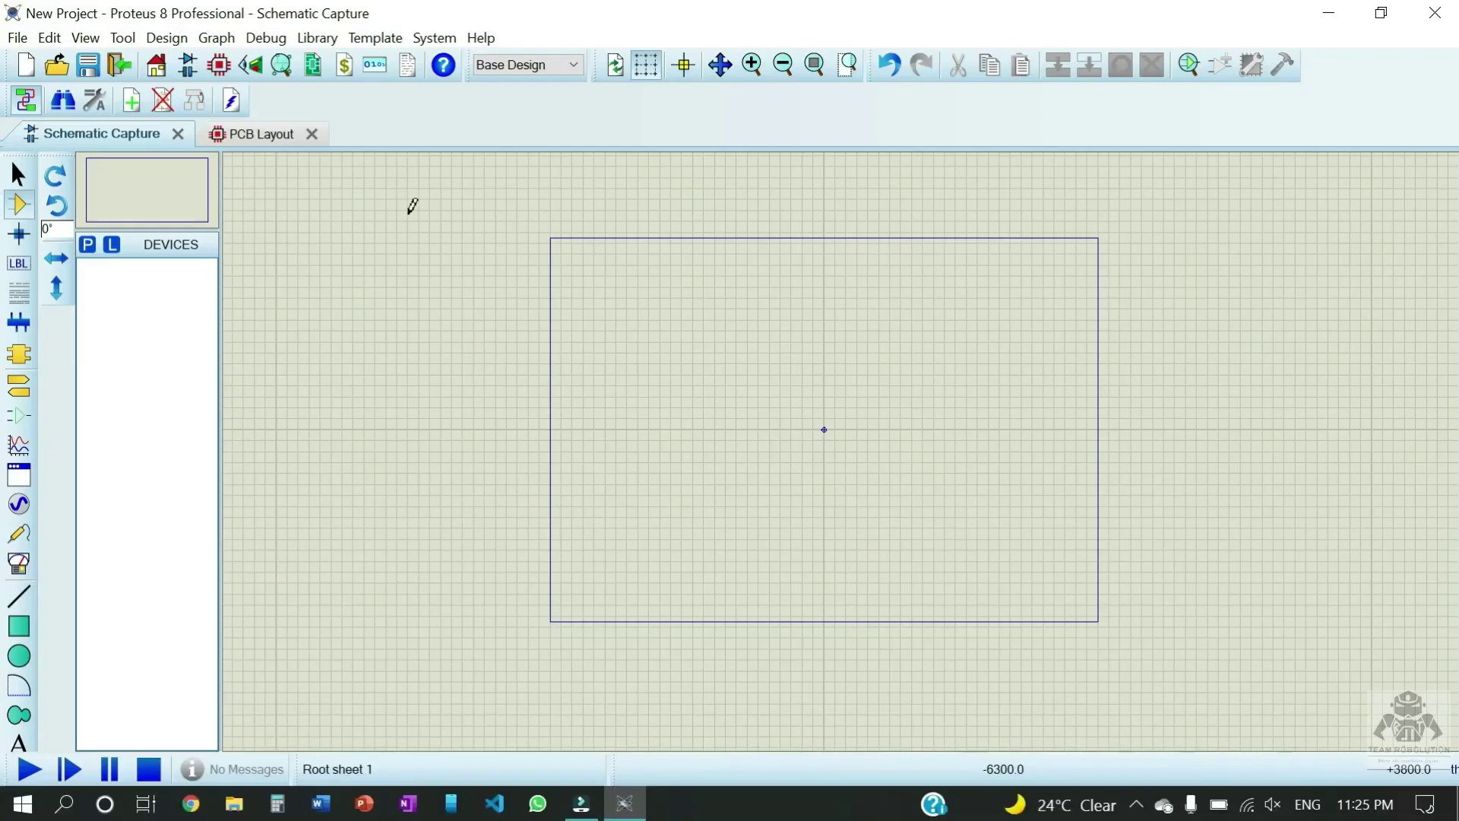
Search '555' and add the 555 timer/oscillator to the device list
click(90, 245)
click(573, 148)
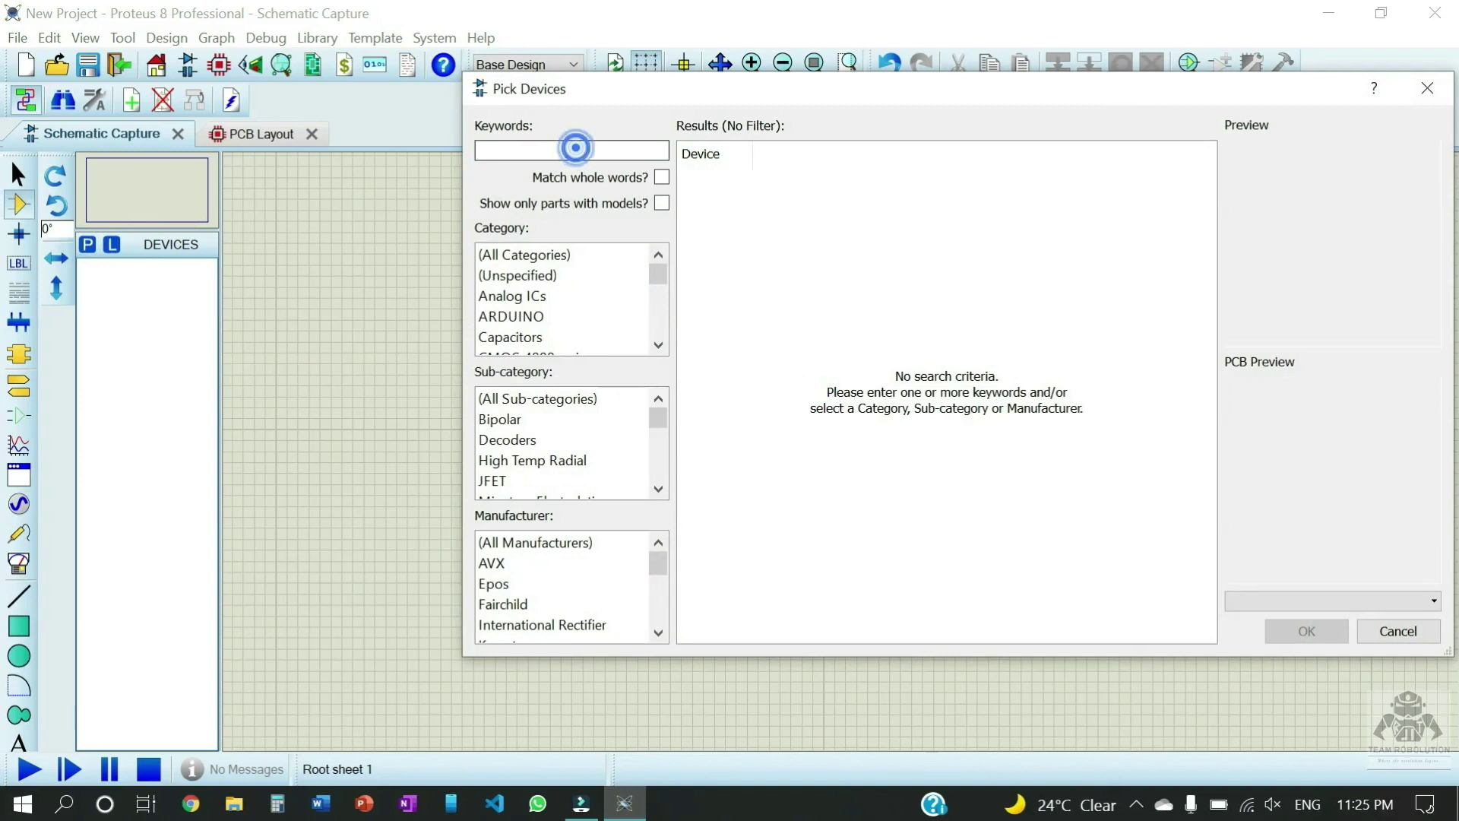
text(55)
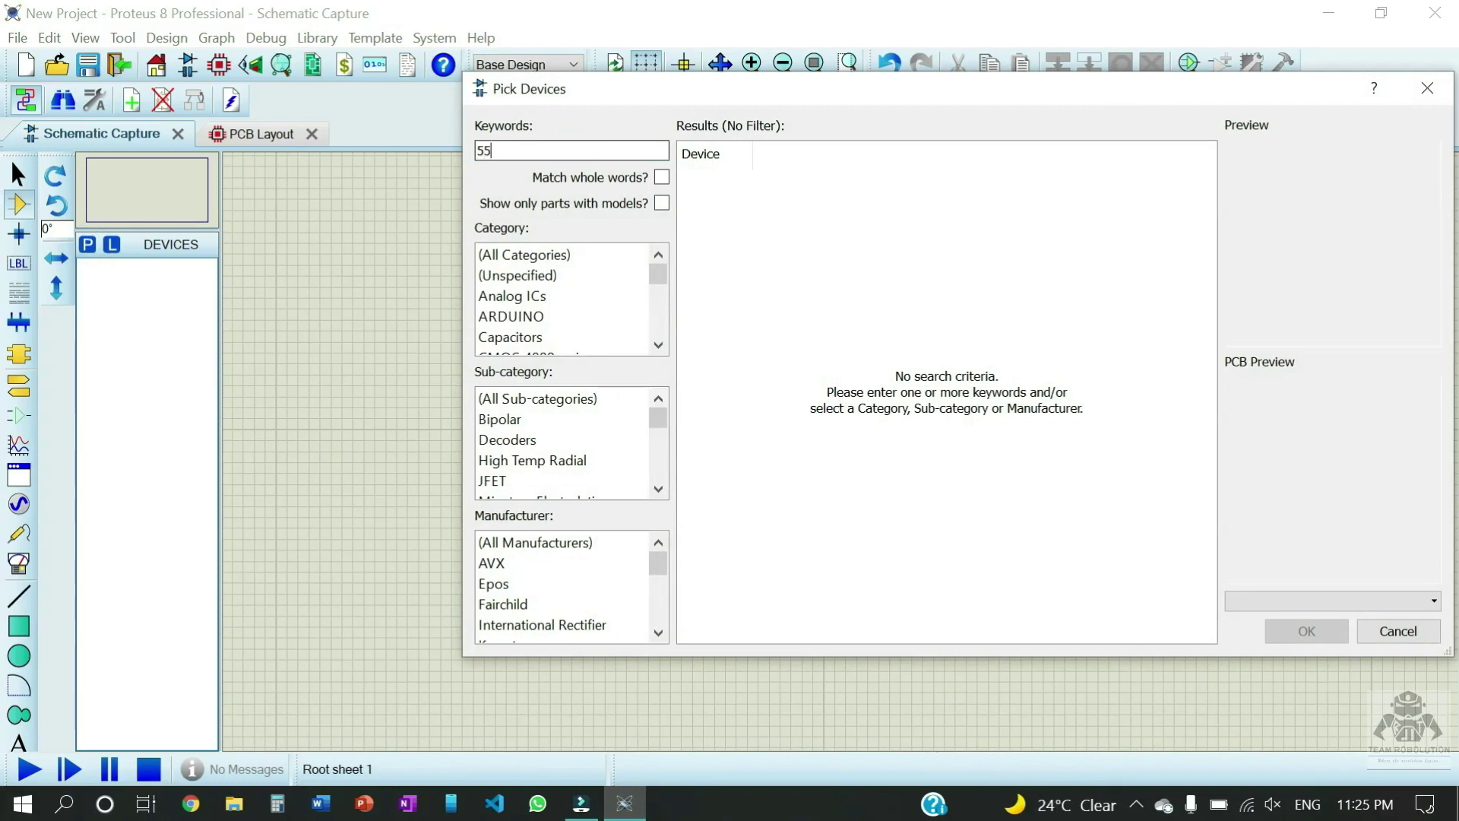
text(5)
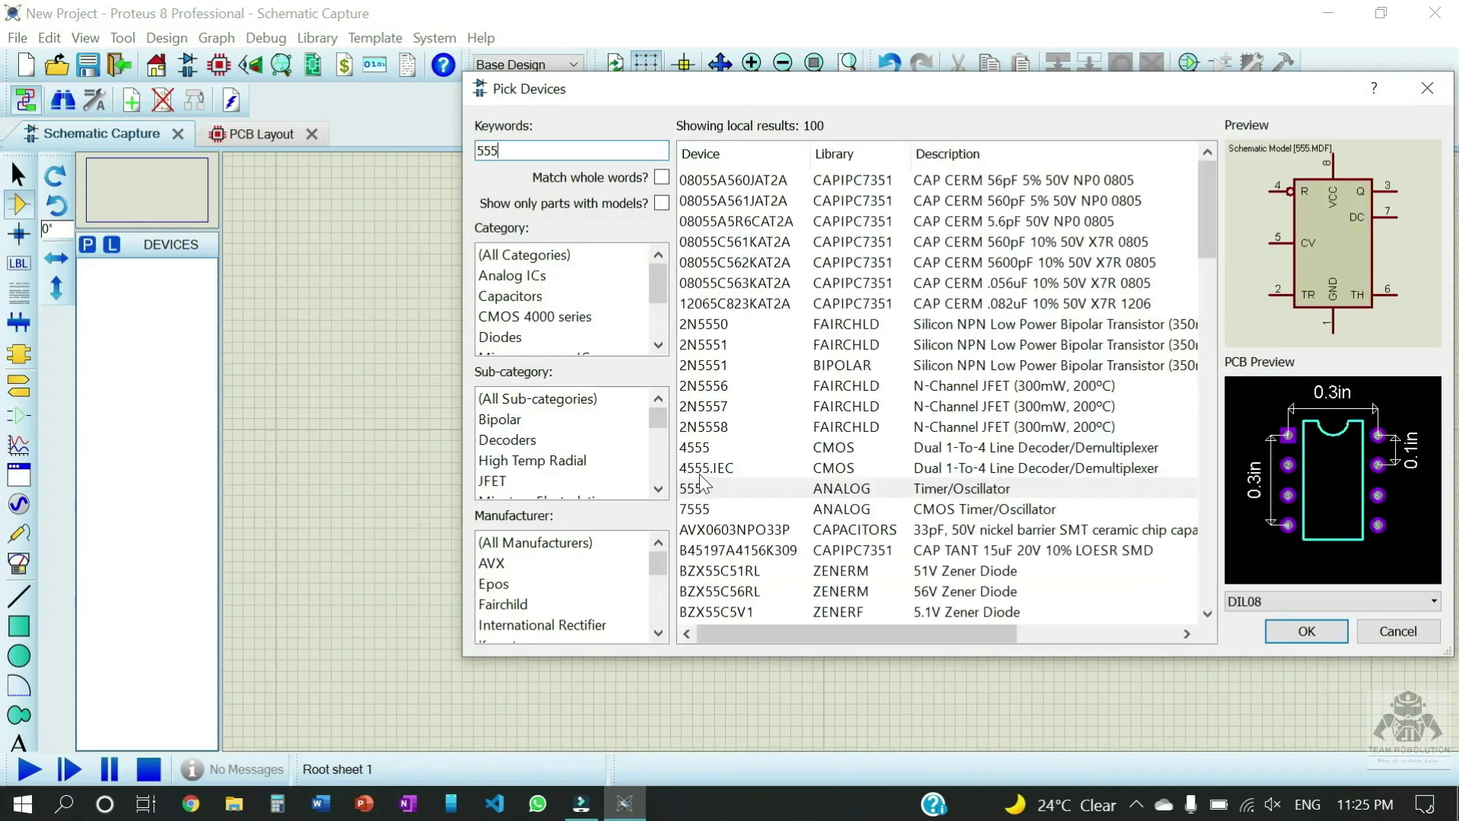
click(714, 489)
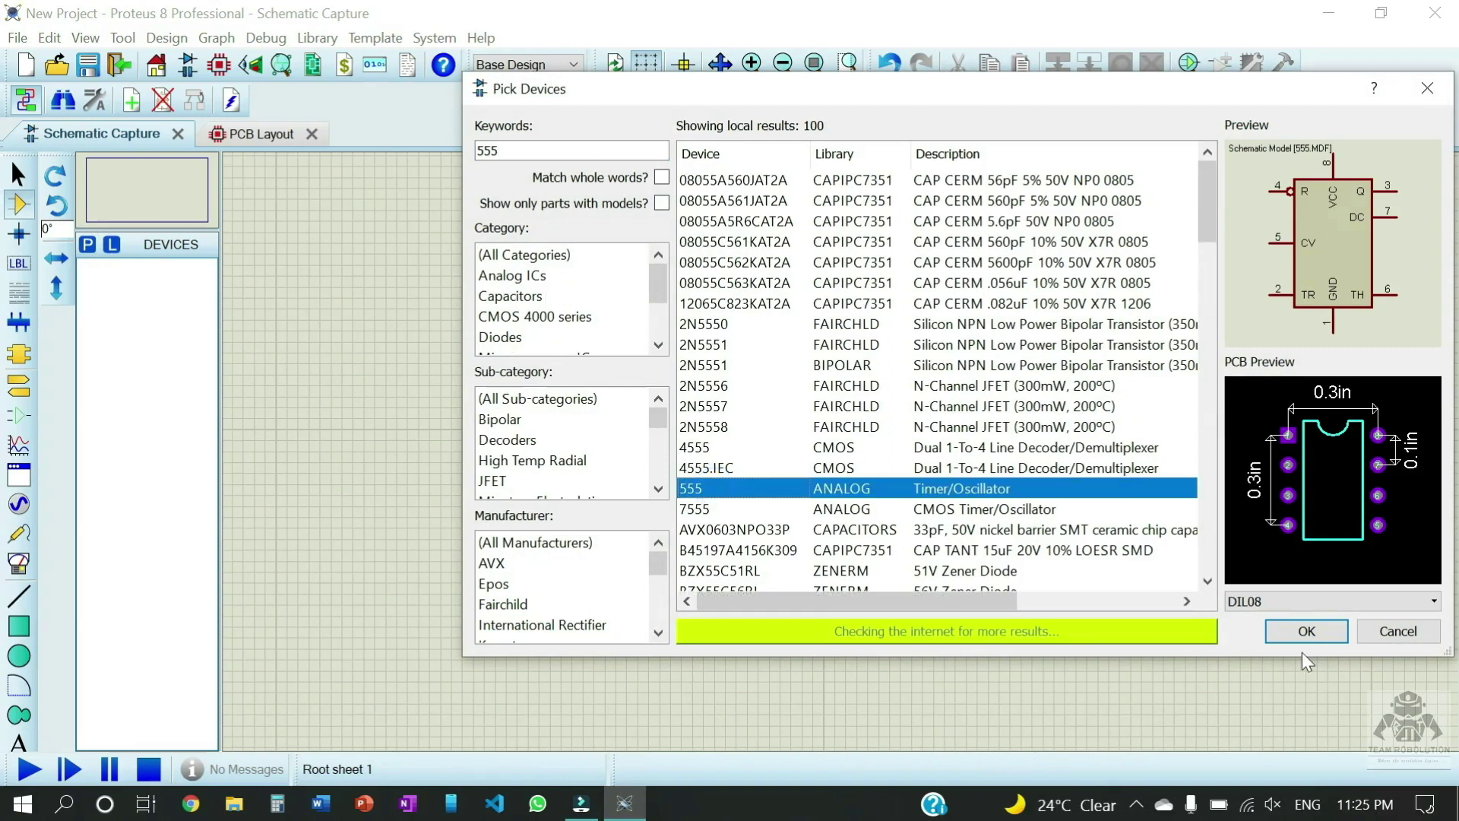
click(1306, 631)
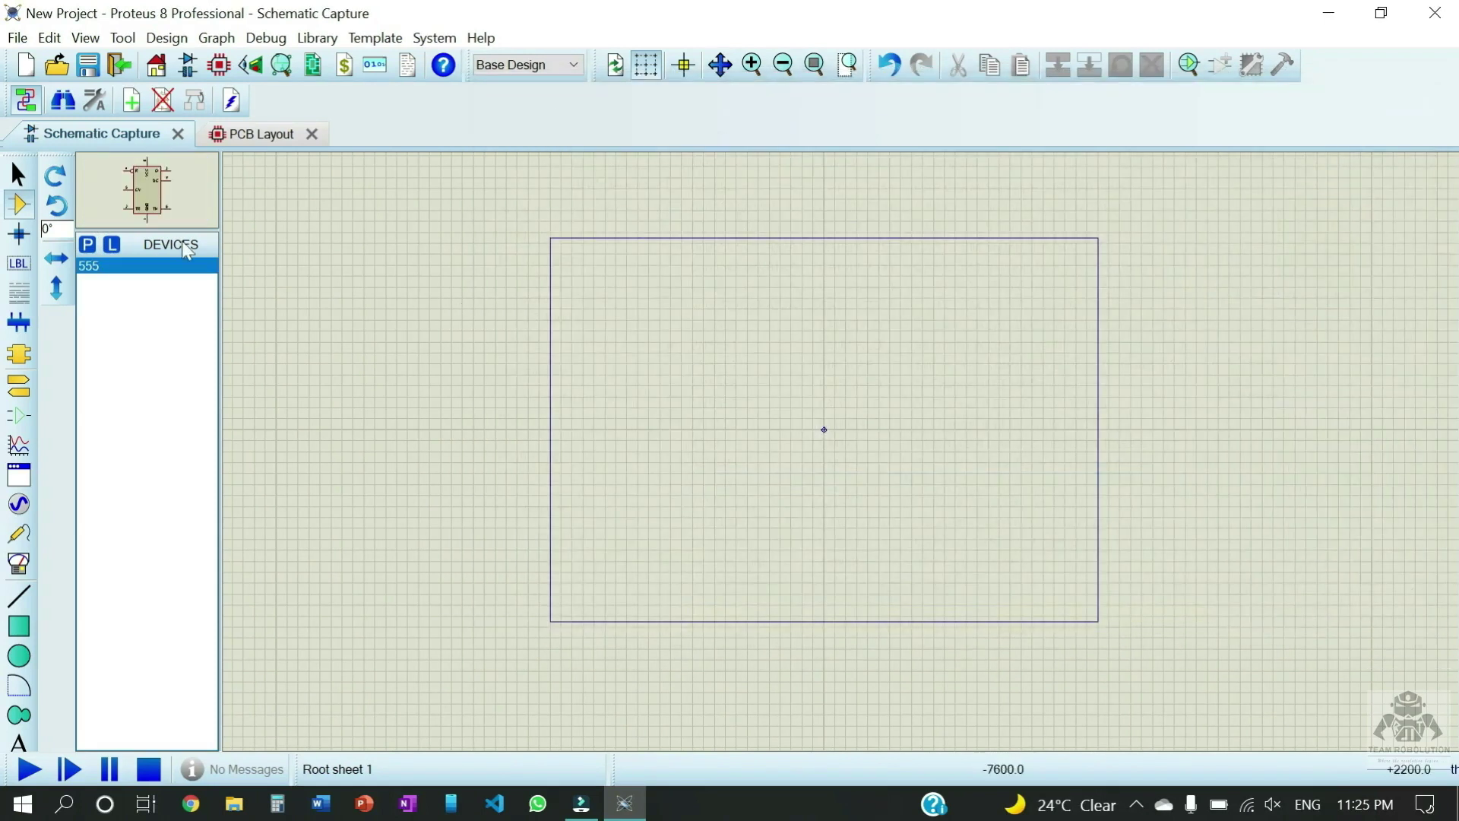
Add the 4017 Johnson decade counter to the device list
click(88, 244)
text(4017)
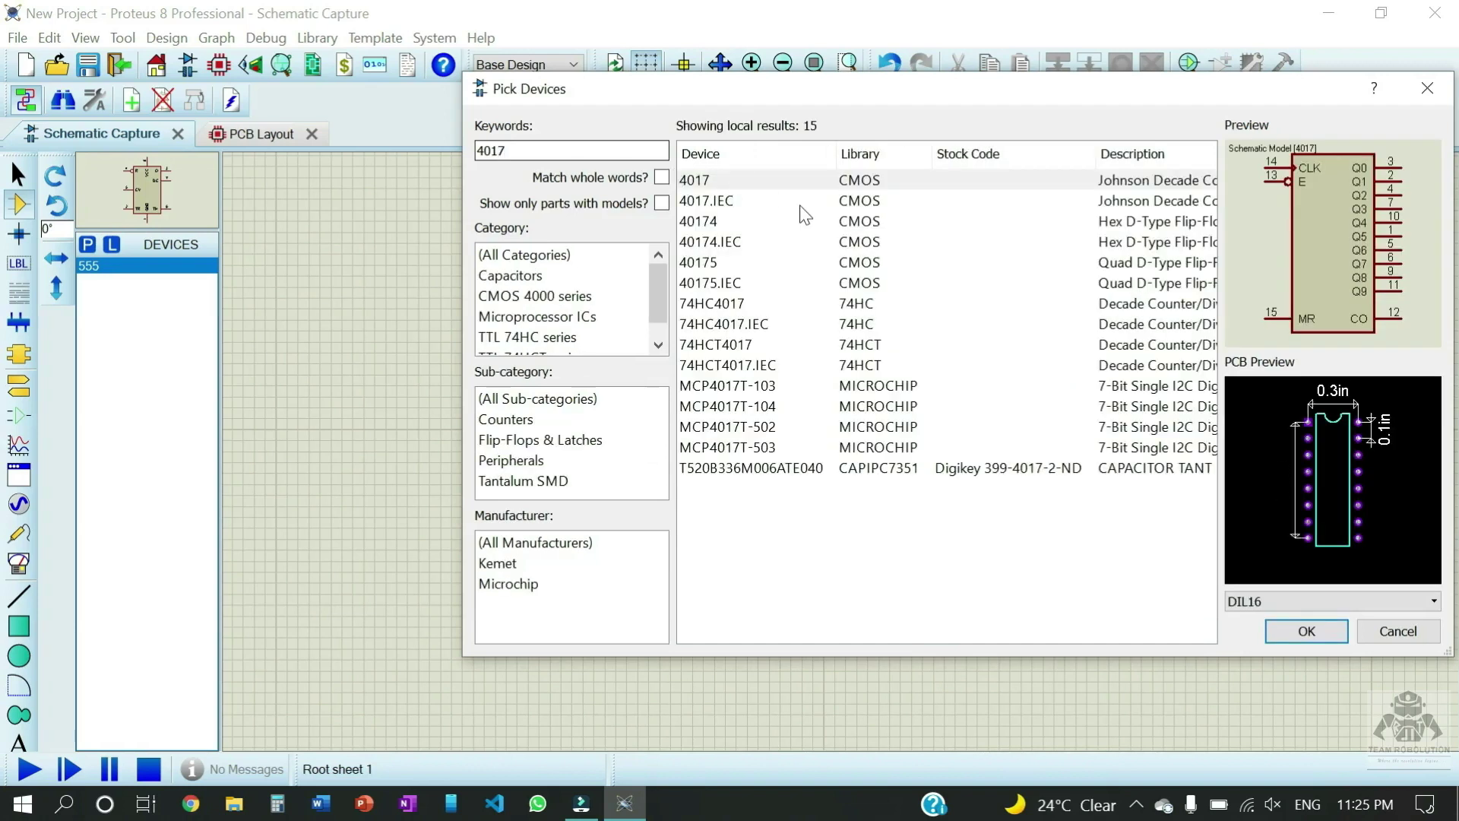
click(764, 174)
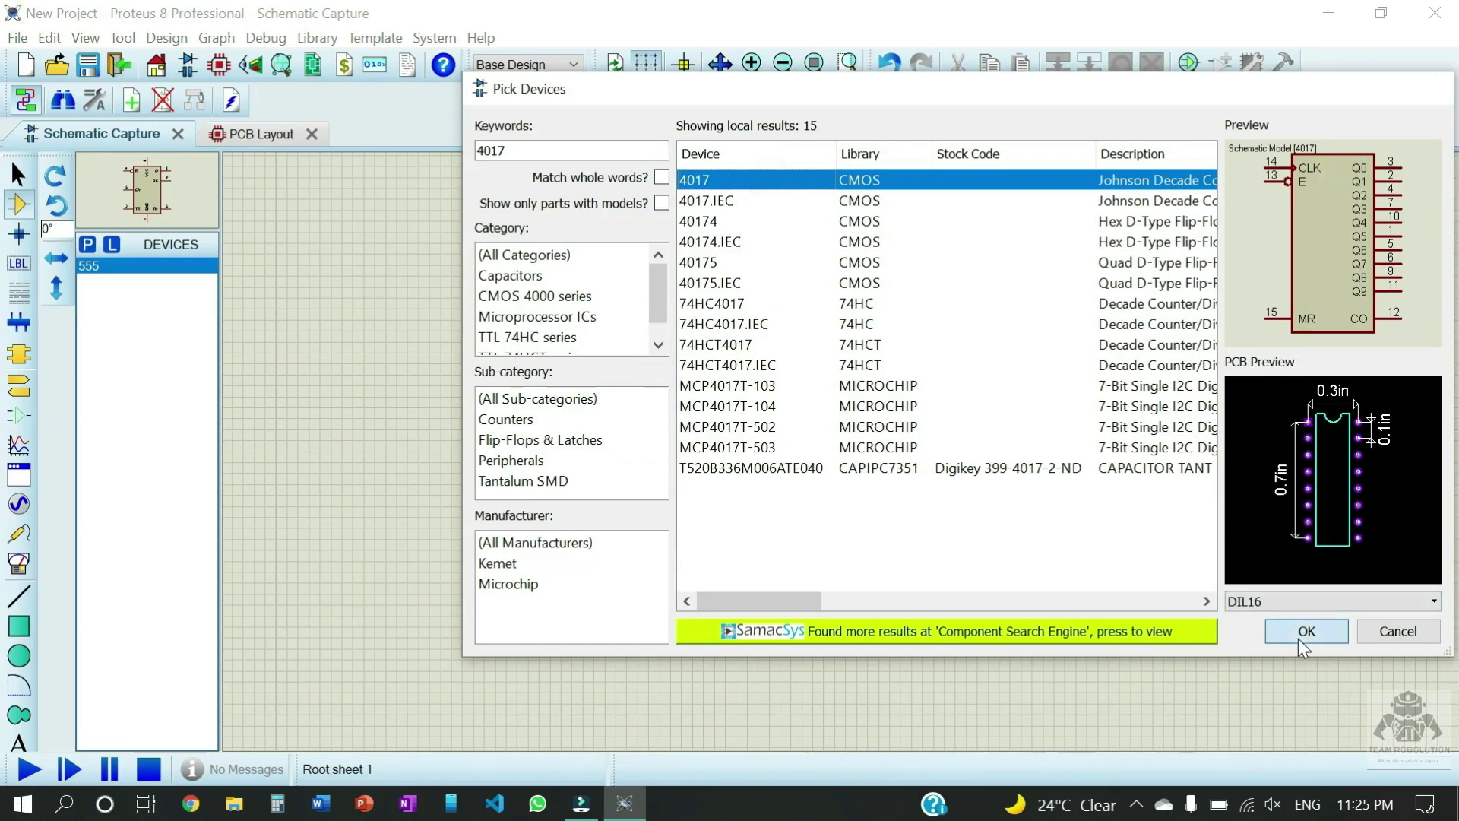
click(1306, 631)
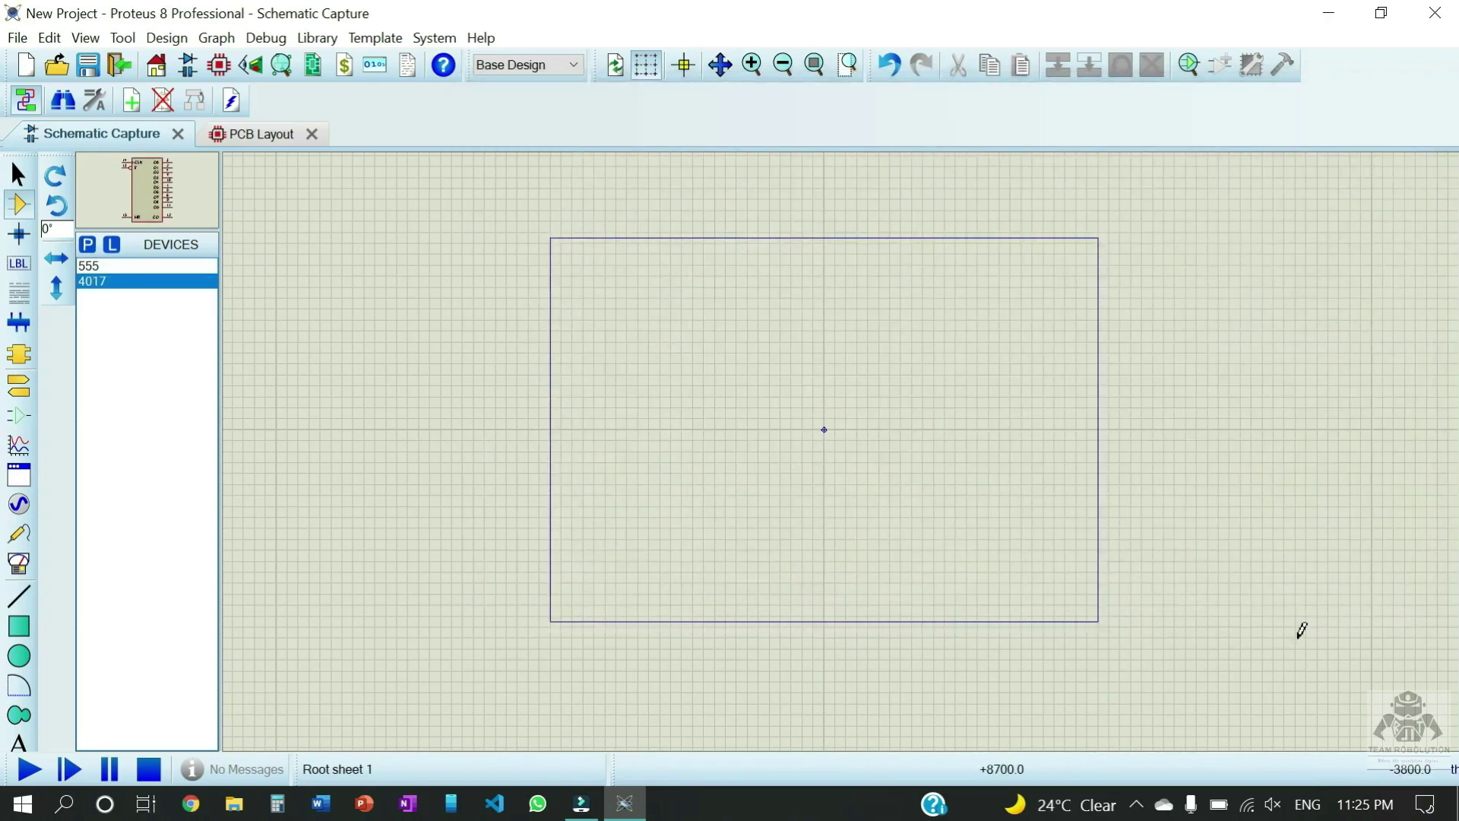
Search '3361' and add the 3361P-1-100GLF trimmer potentiometer
click(88, 244)
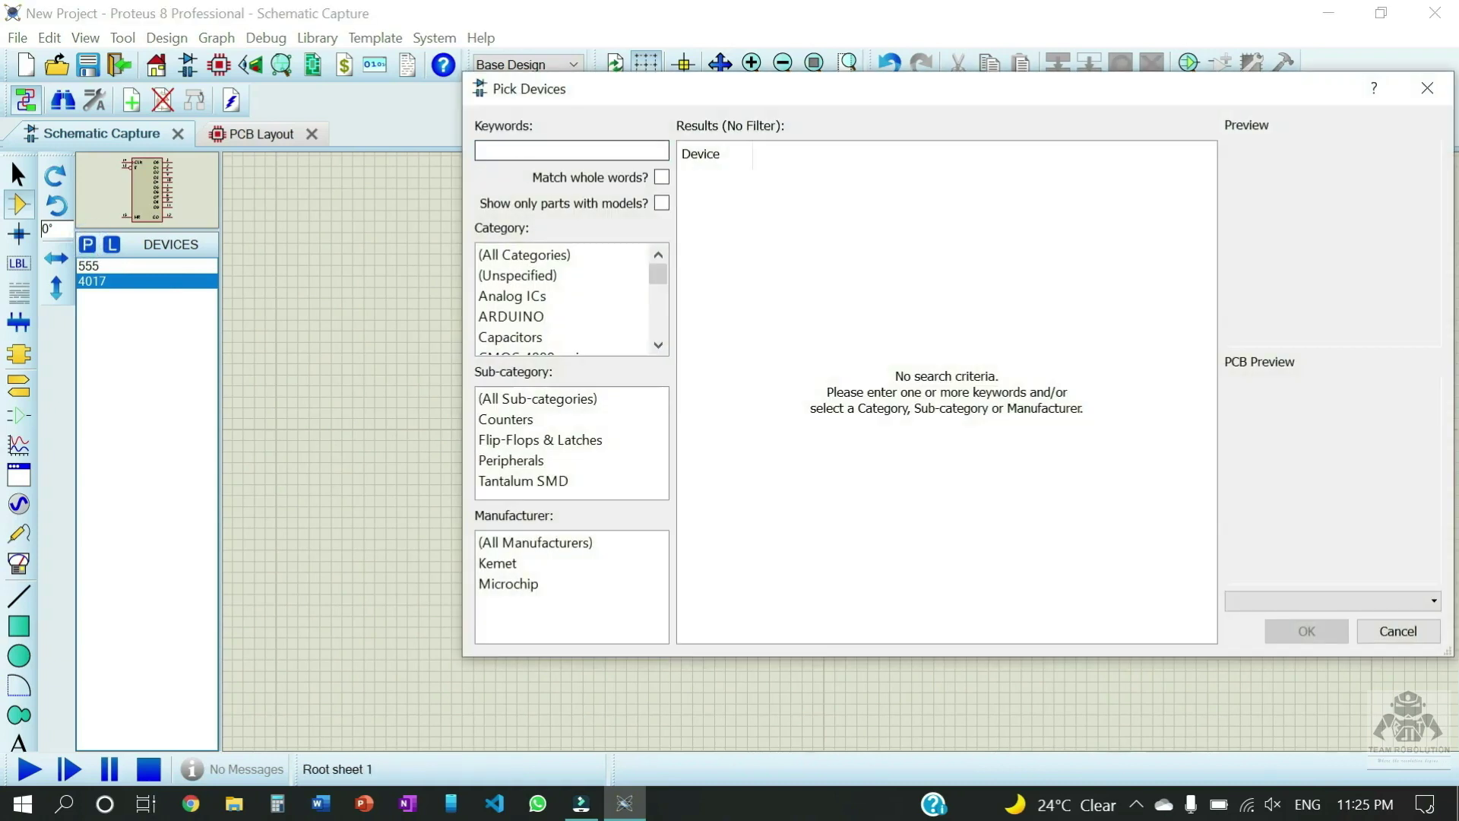
text(3)
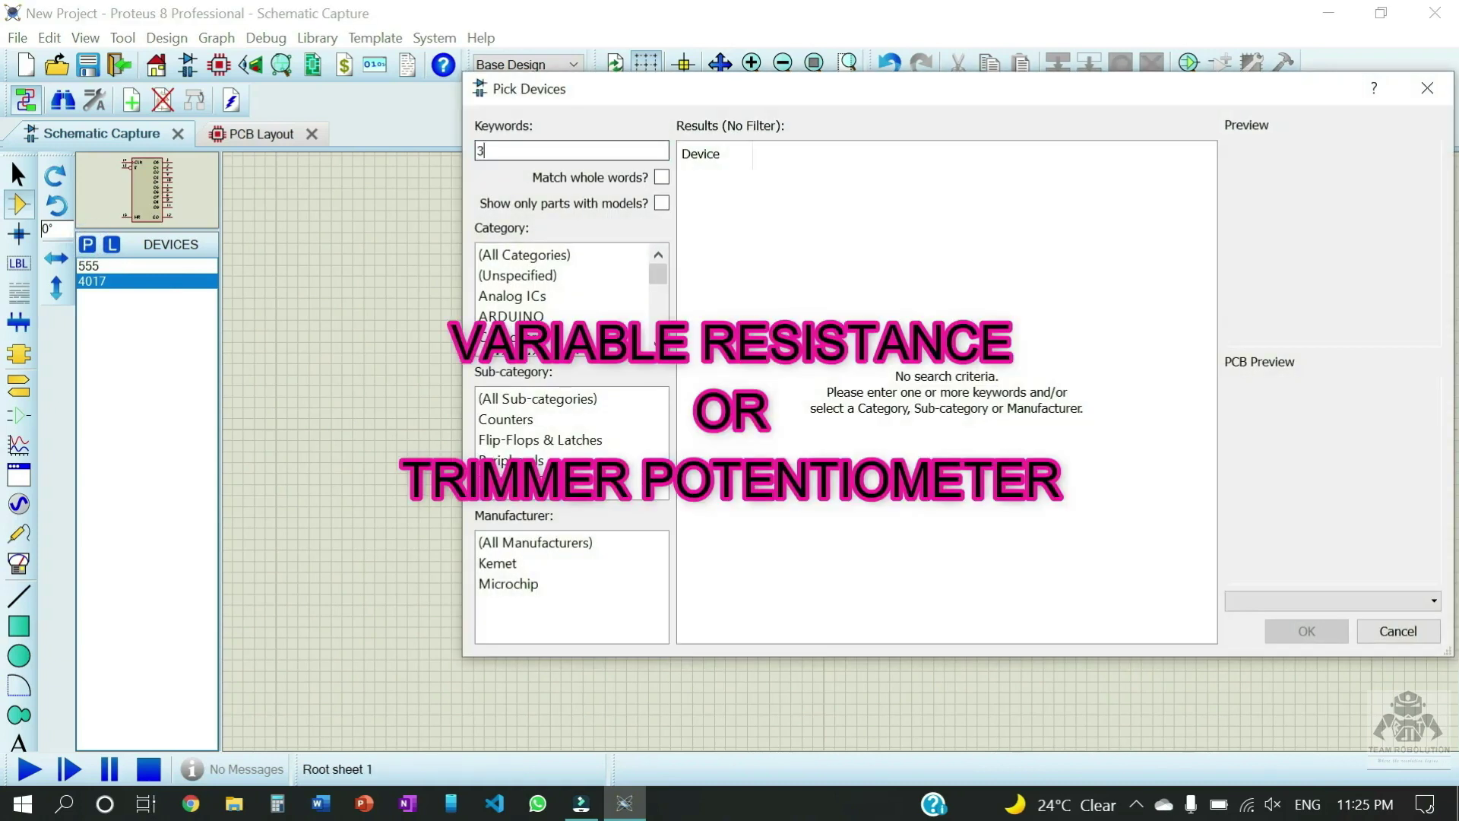
text(36)
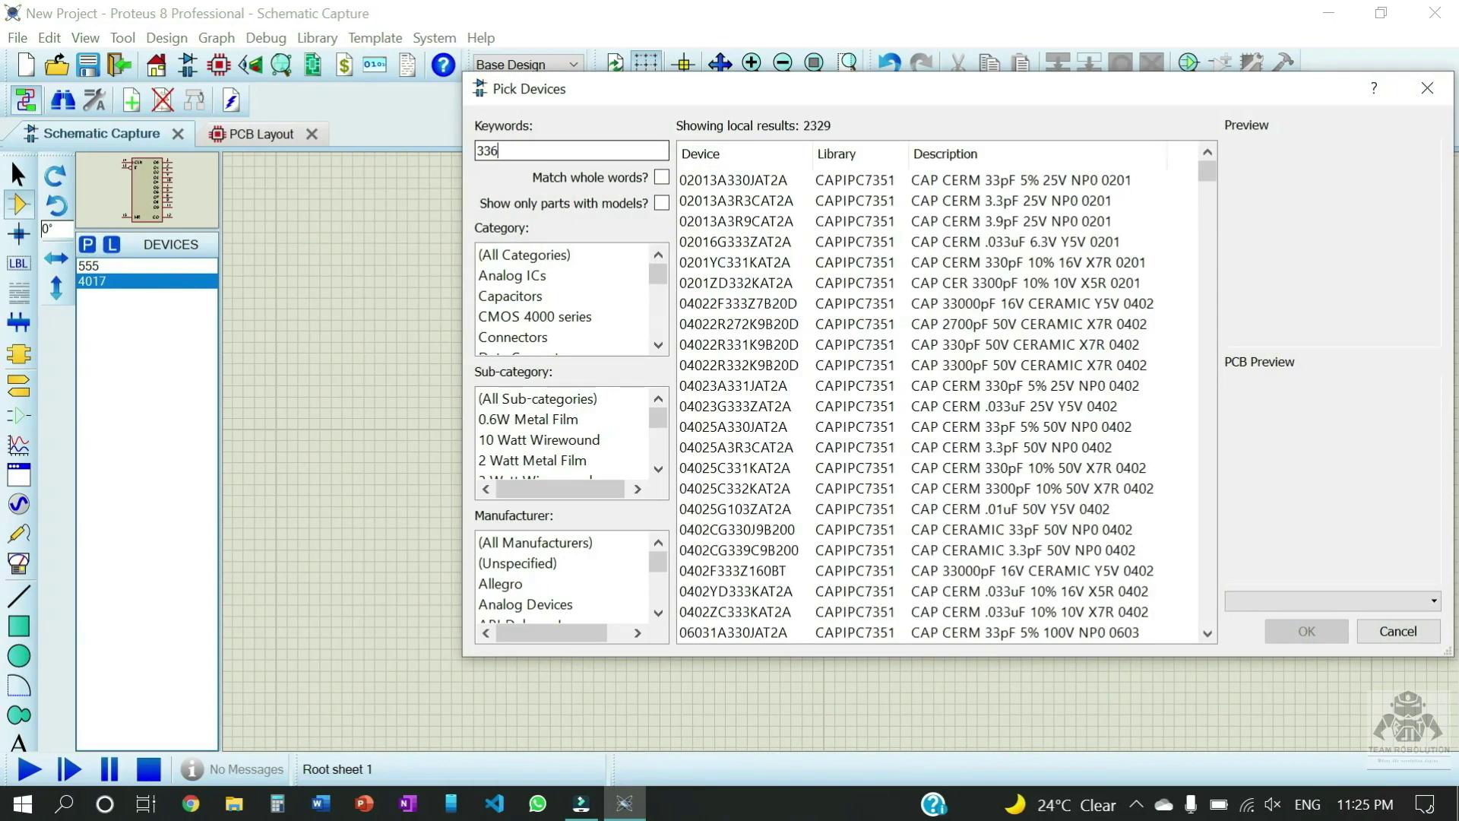
text(1)
click(788, 181)
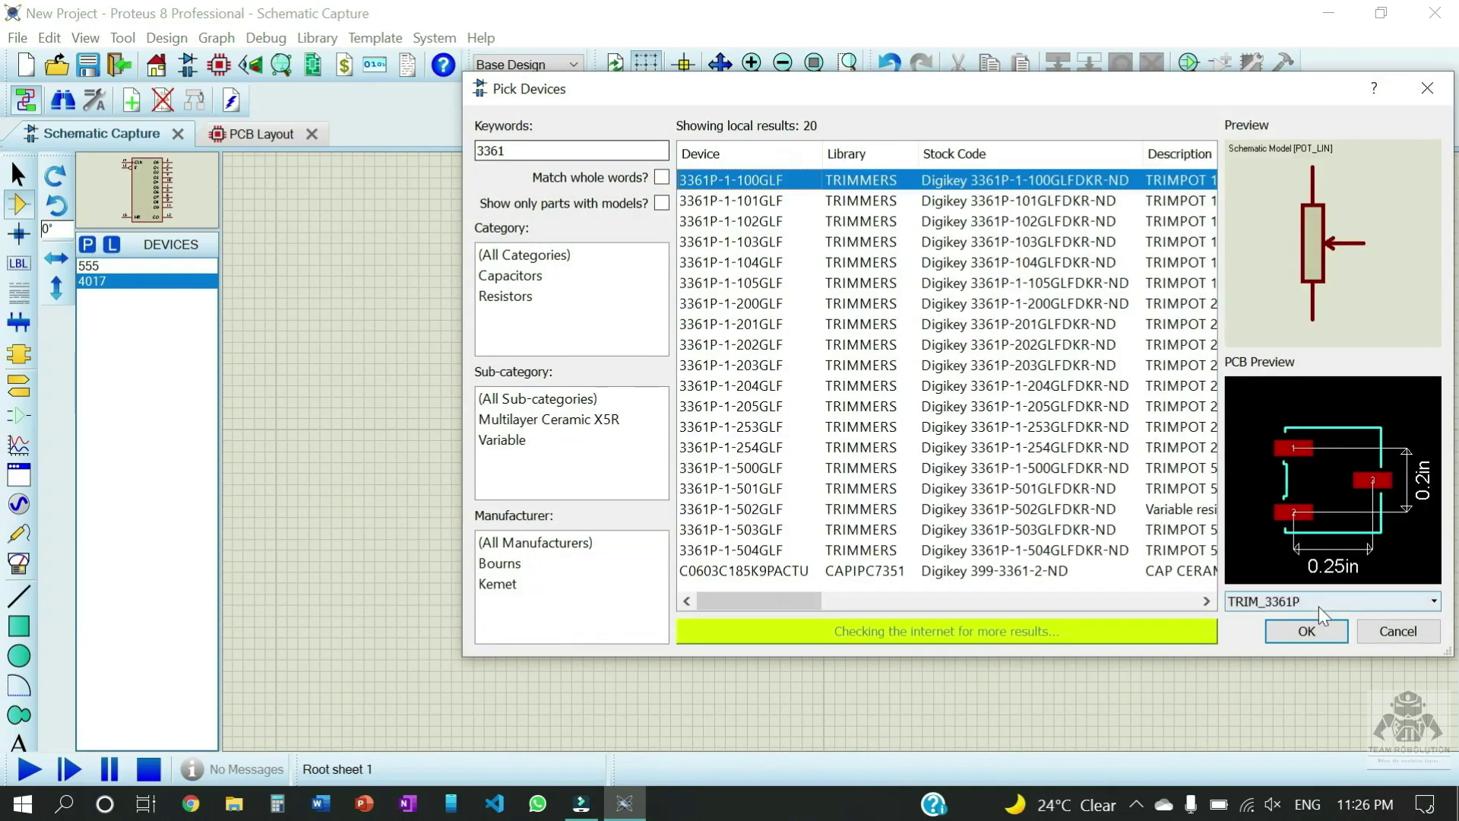
click(1306, 632)
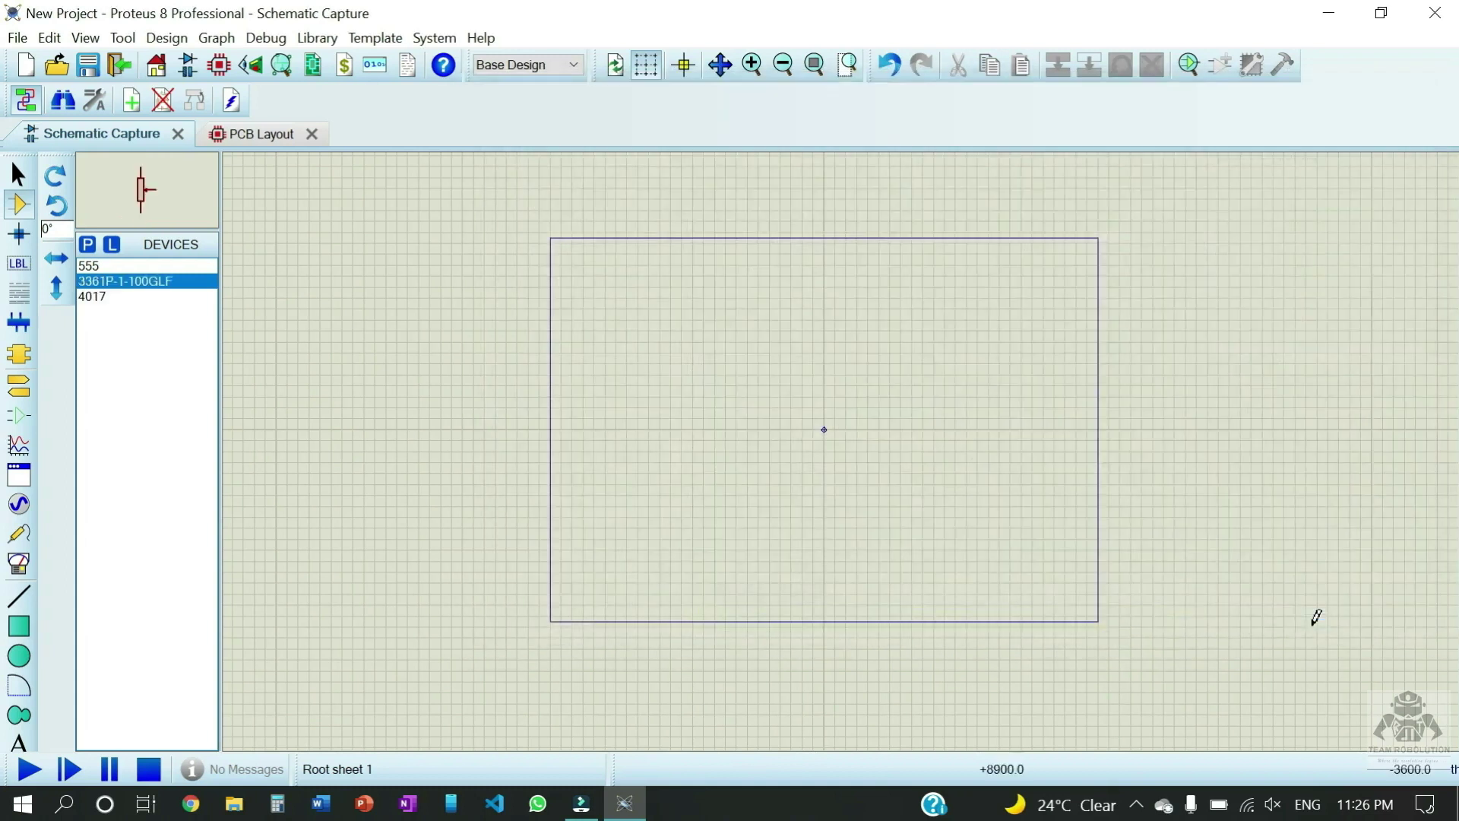
Search '10A01' and add the 10A01 diode to the devices
click(88, 245)
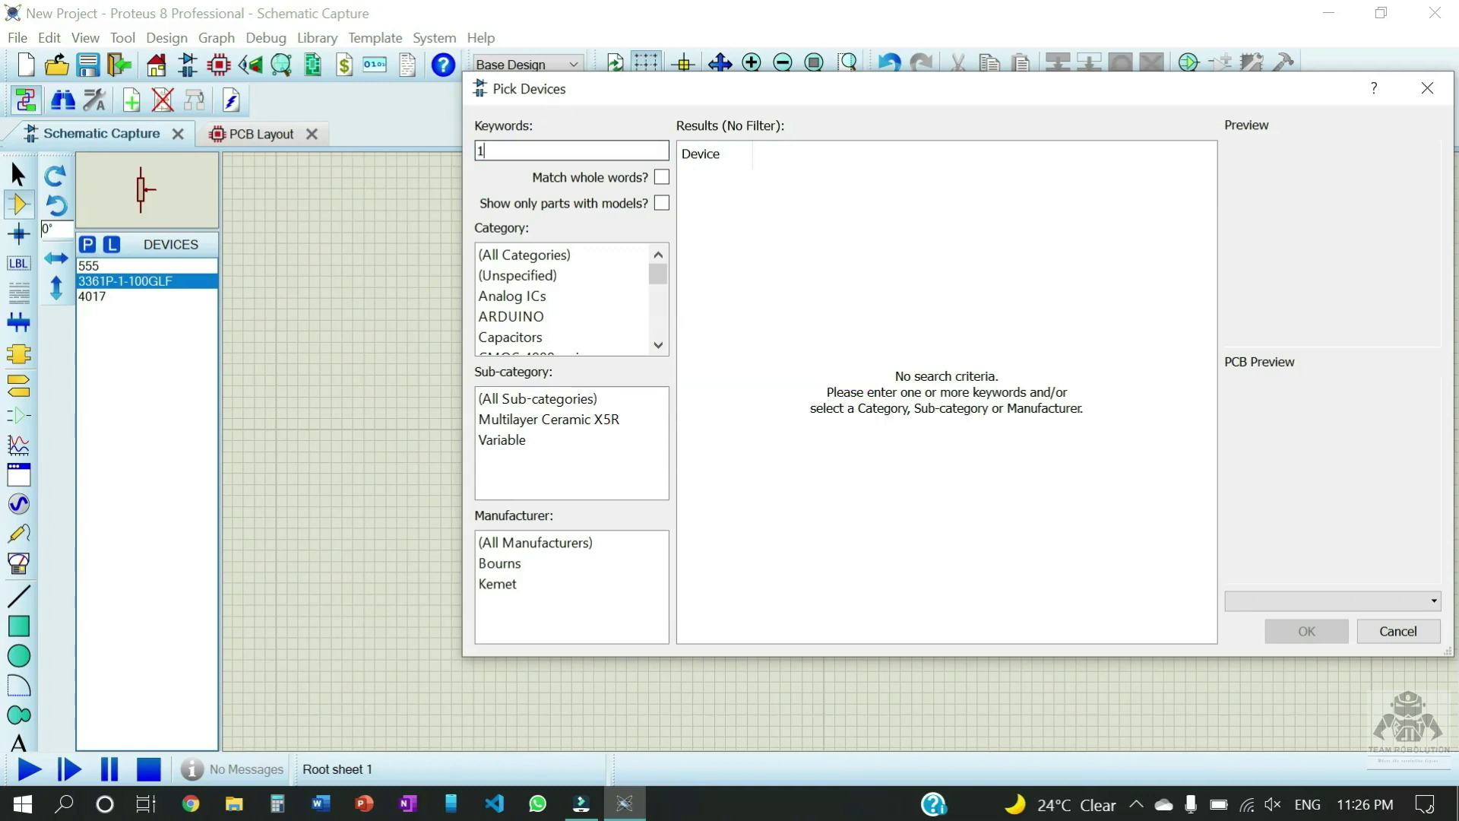
text(10)
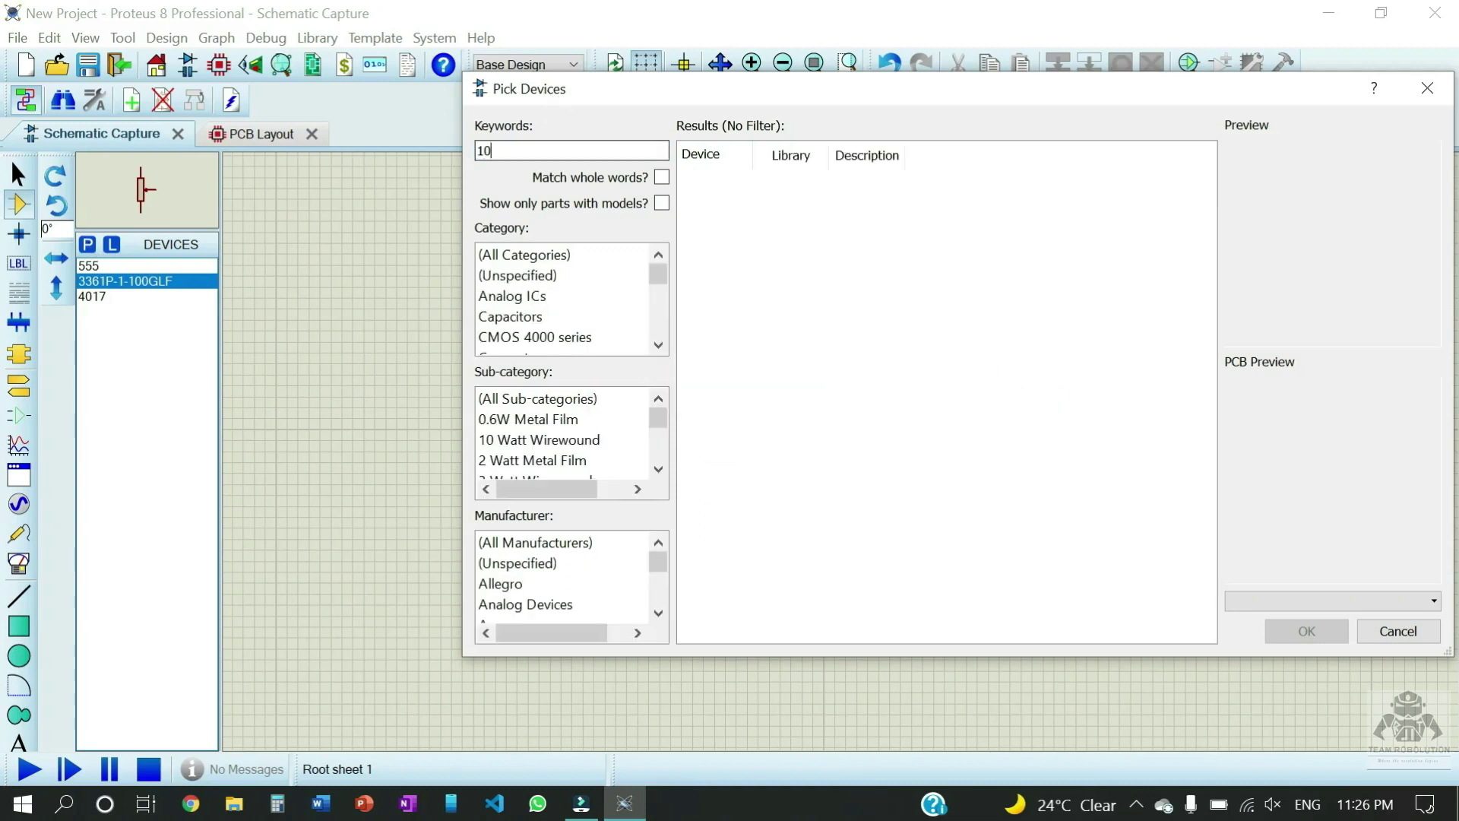
text(A01)
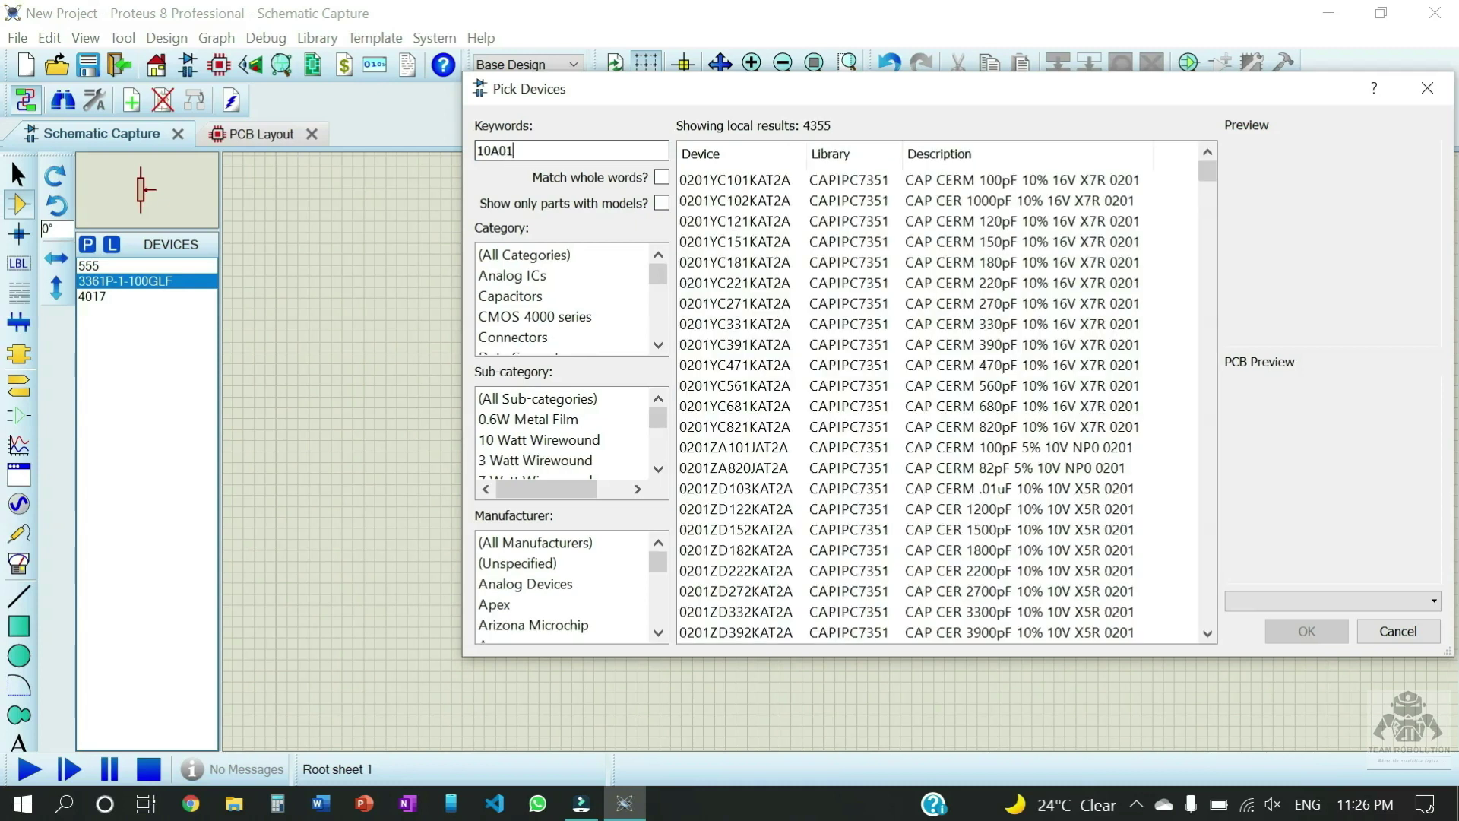
click(792, 188)
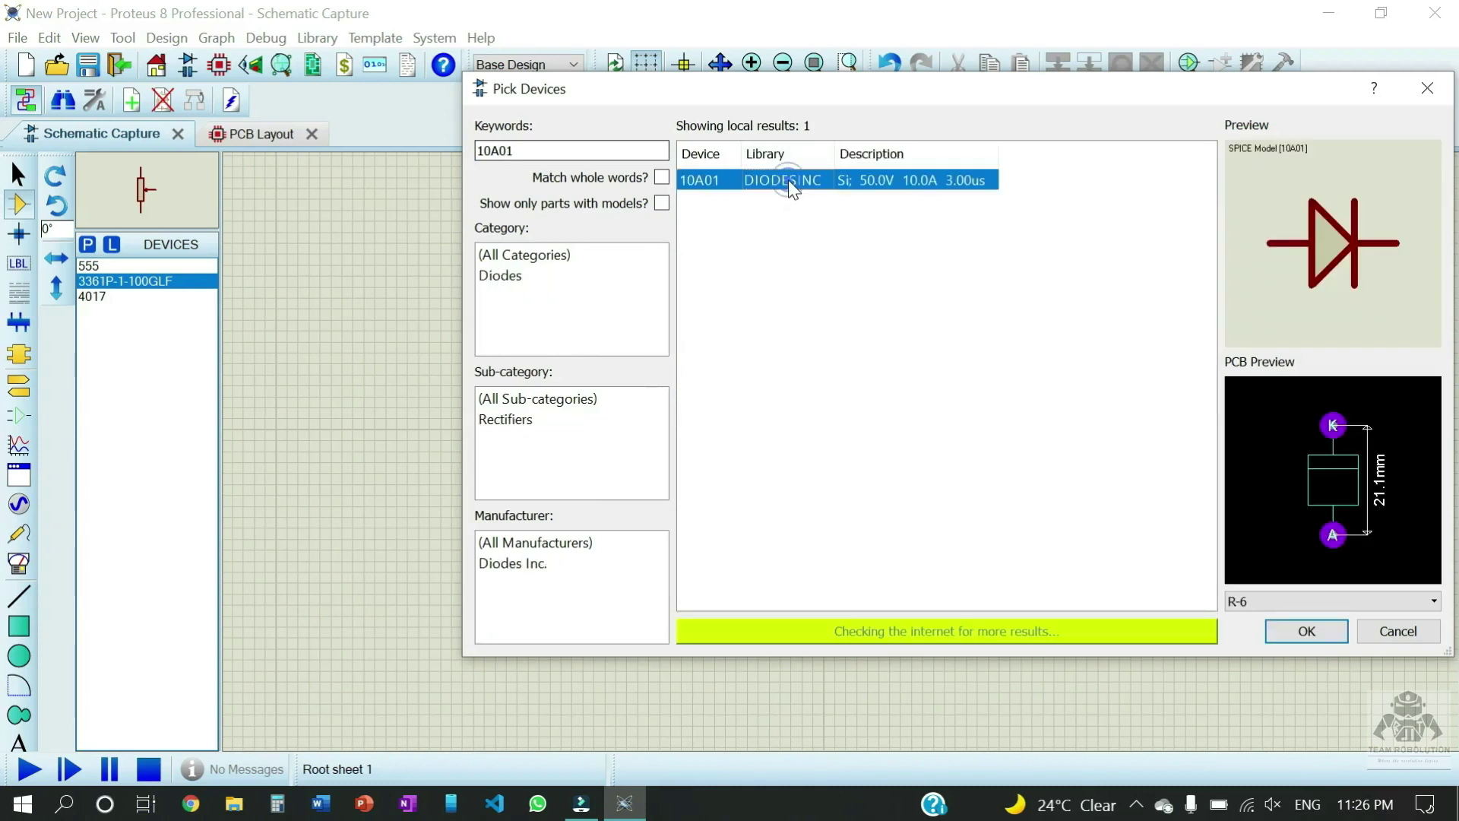
click(1305, 631)
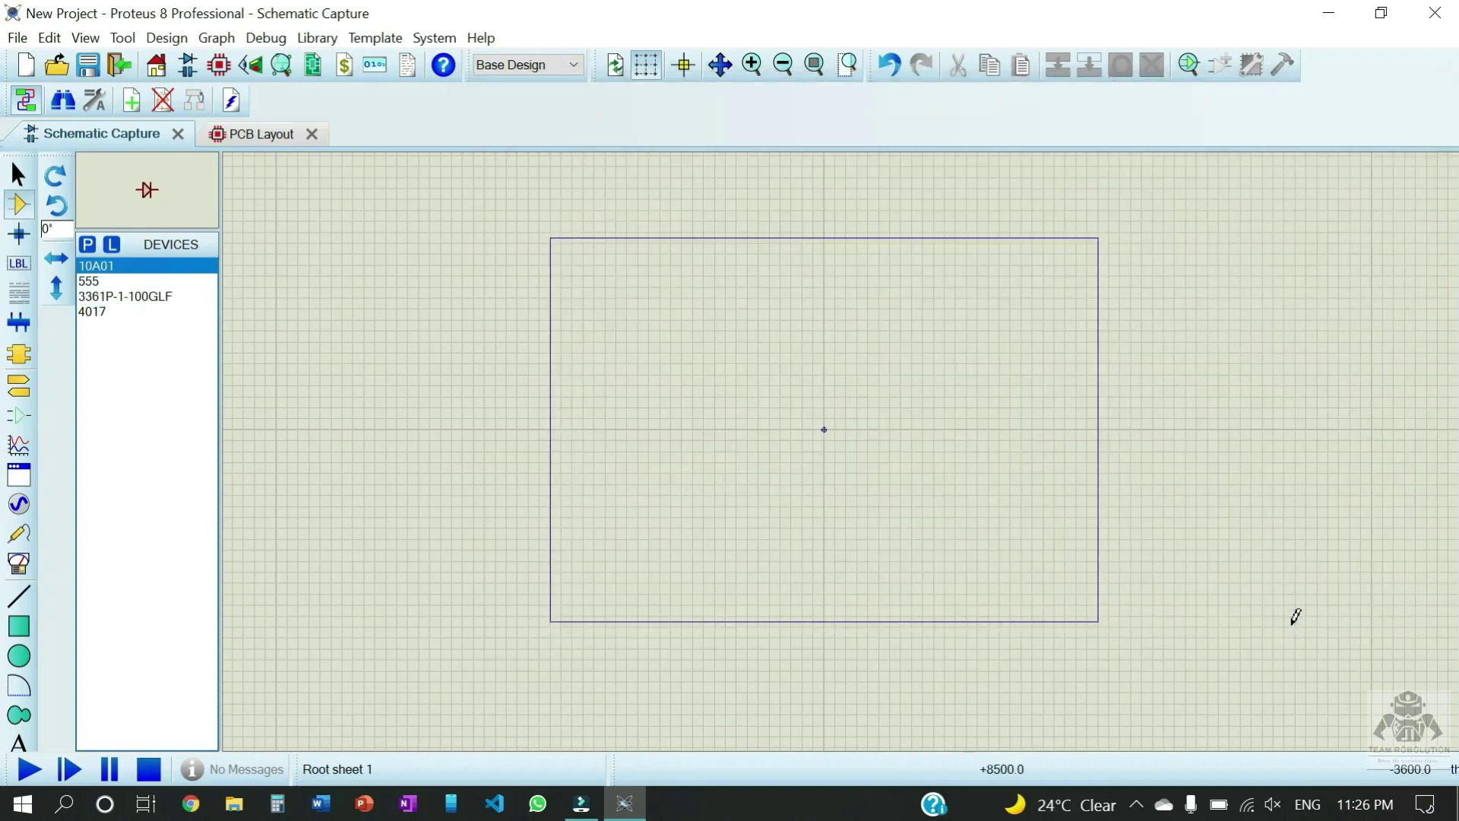
Search 'bat' and add the multi-cell BATTERY part
click(88, 244)
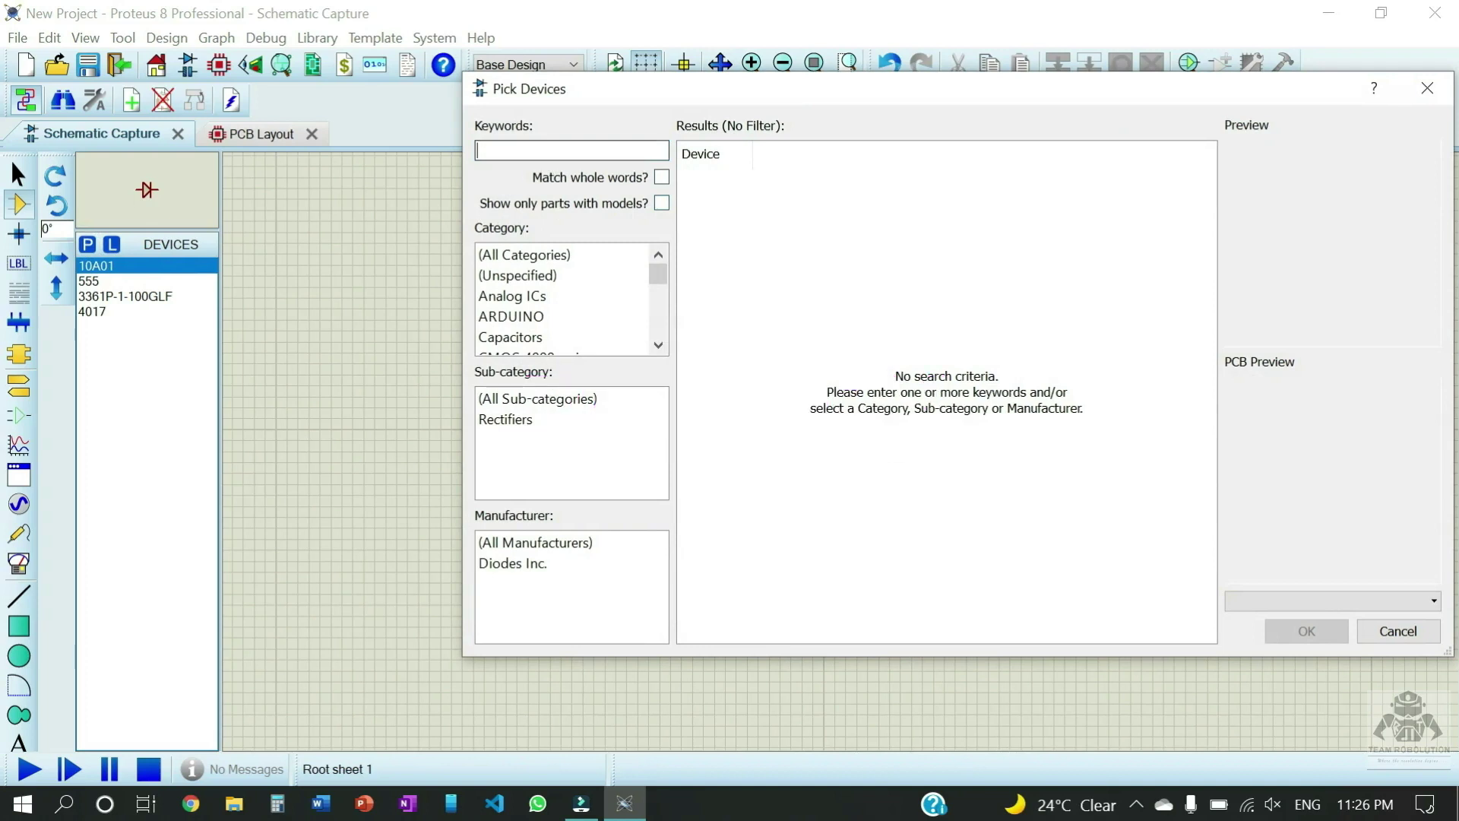
text(batter)
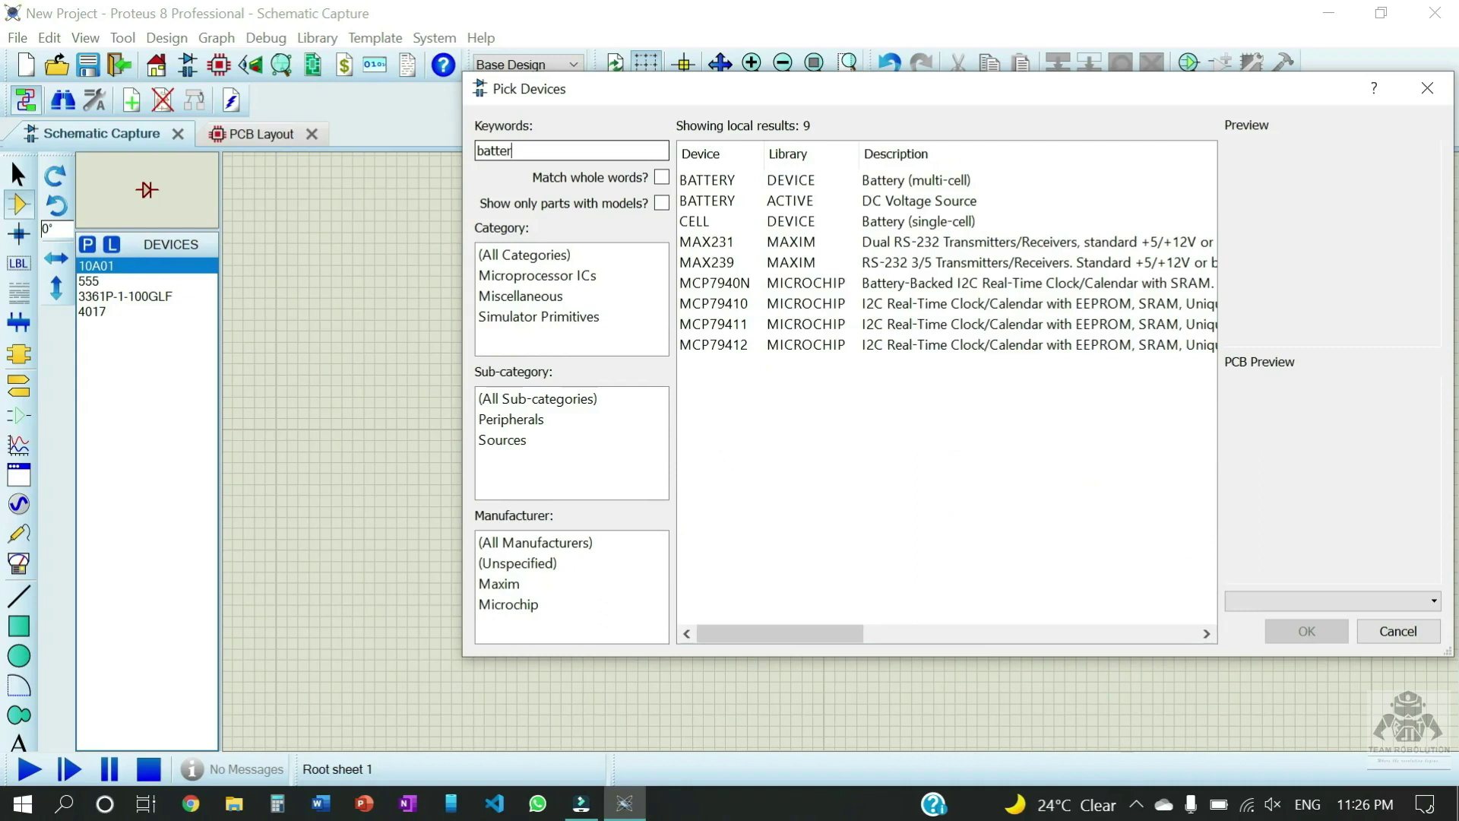
click(964, 183)
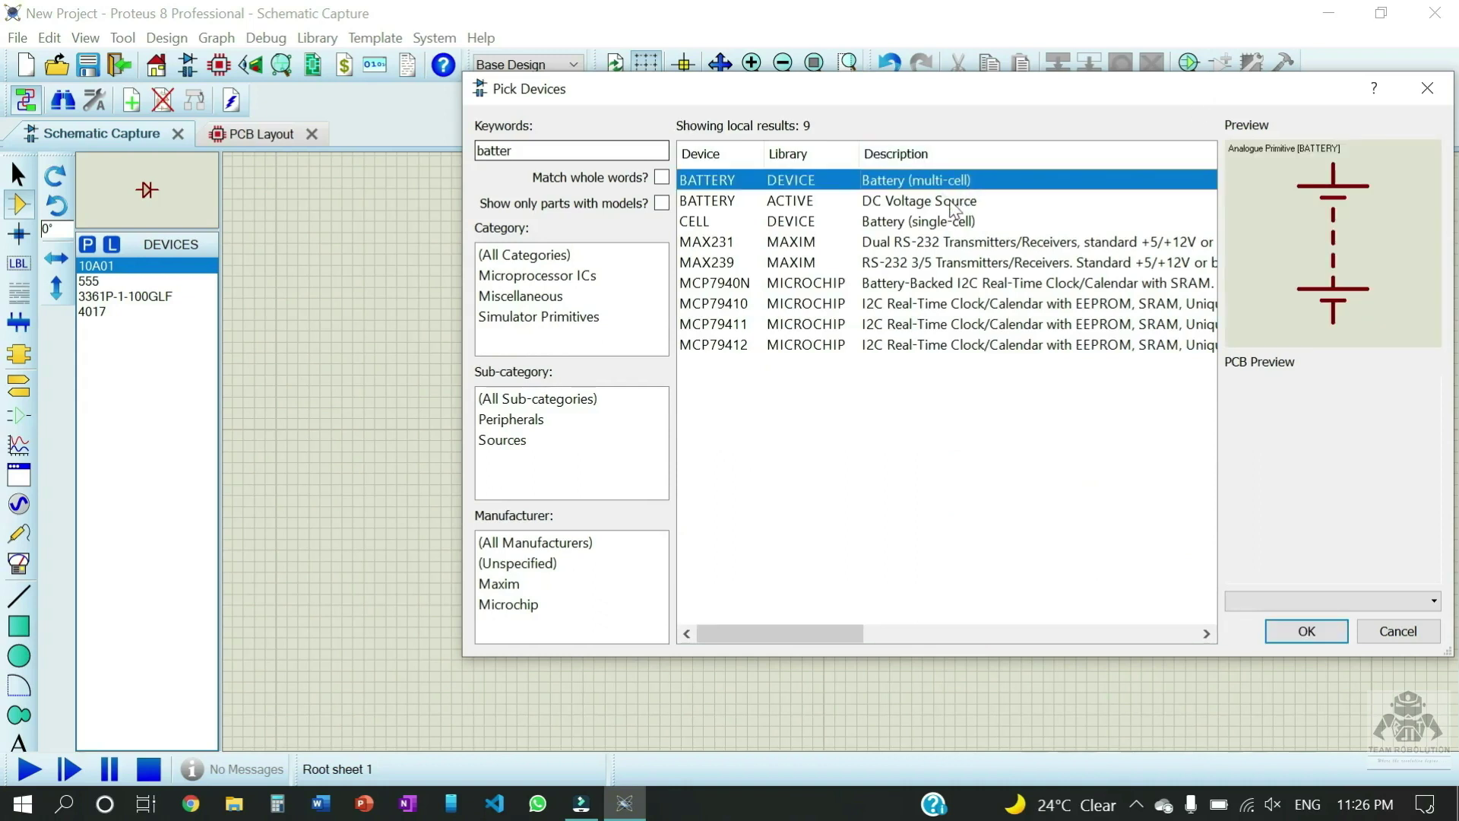
click(955, 202)
click(933, 180)
click(1306, 632)
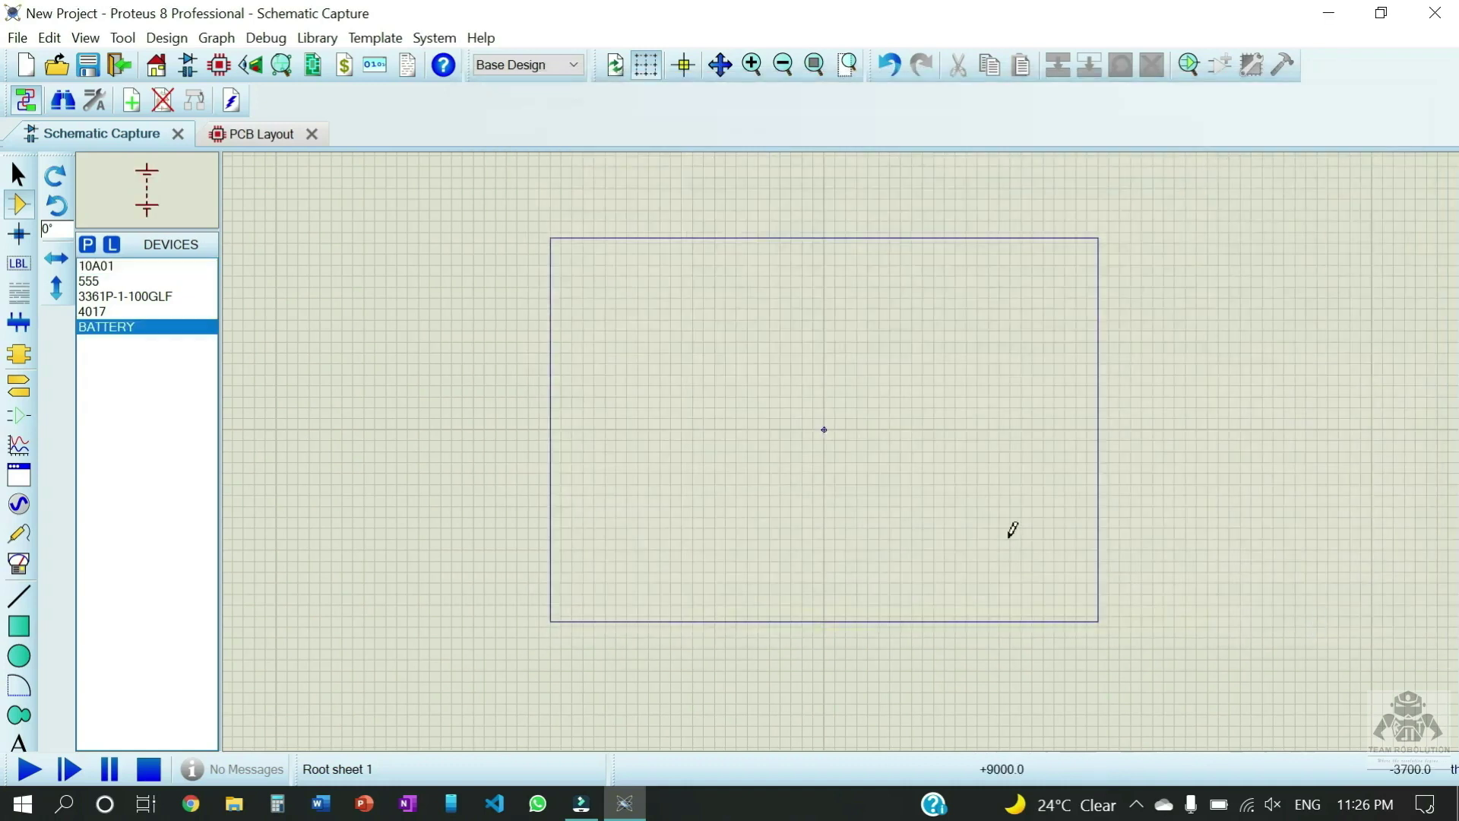
Search 'cap' and add the CAP capacitor
click(87, 245)
text(c)
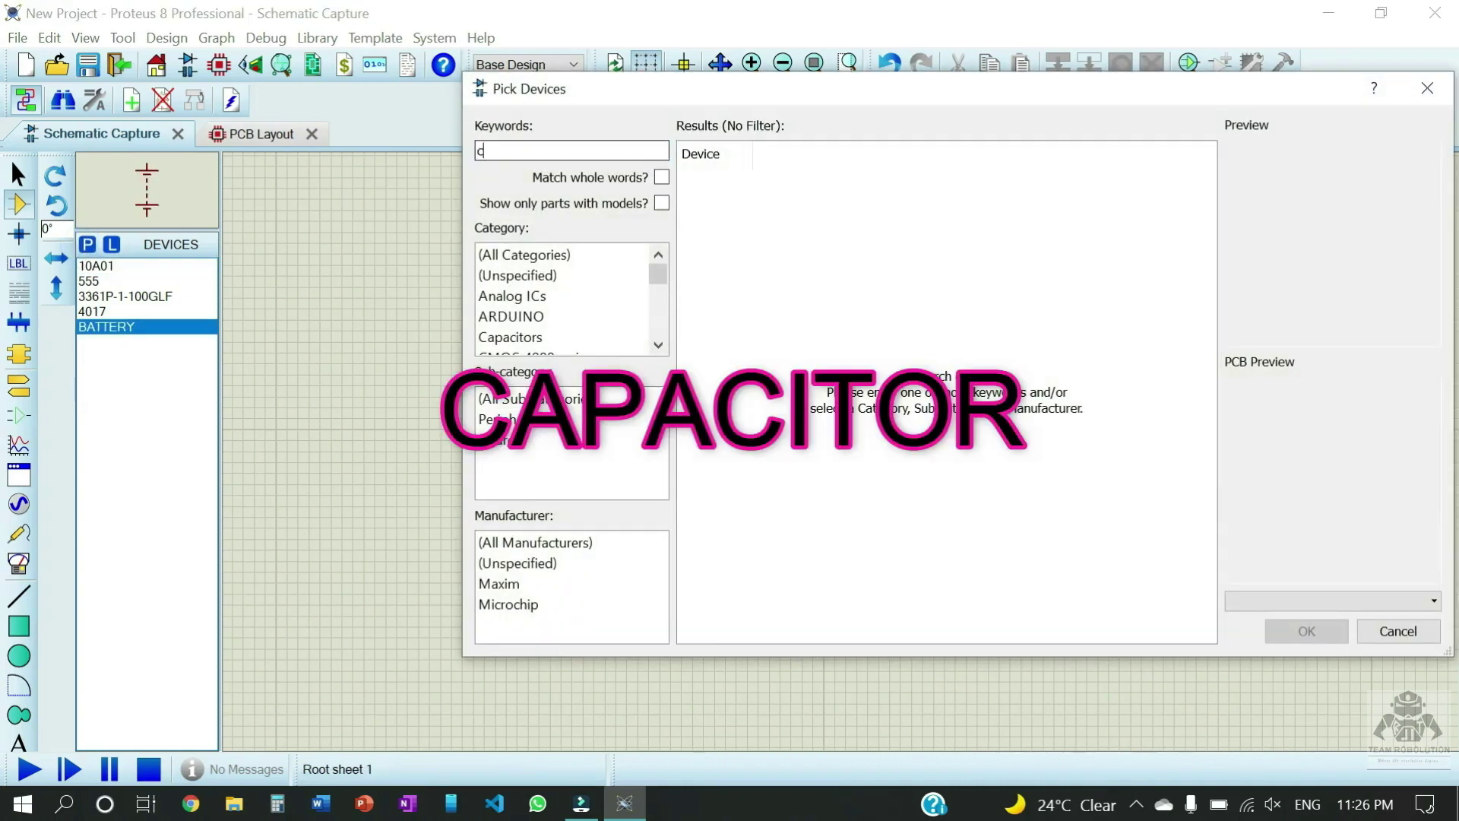
text(ap)
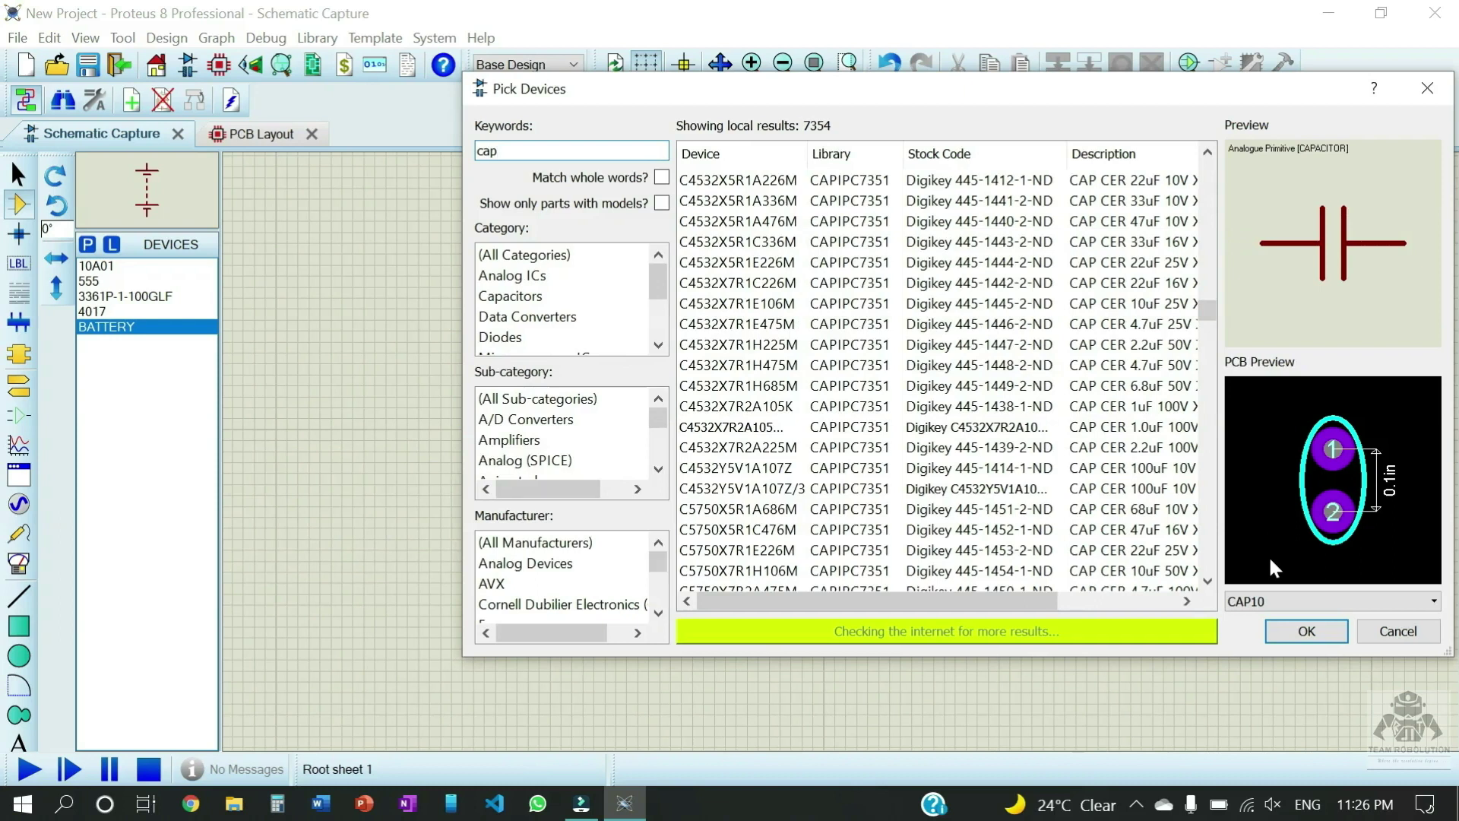
click(1284, 626)
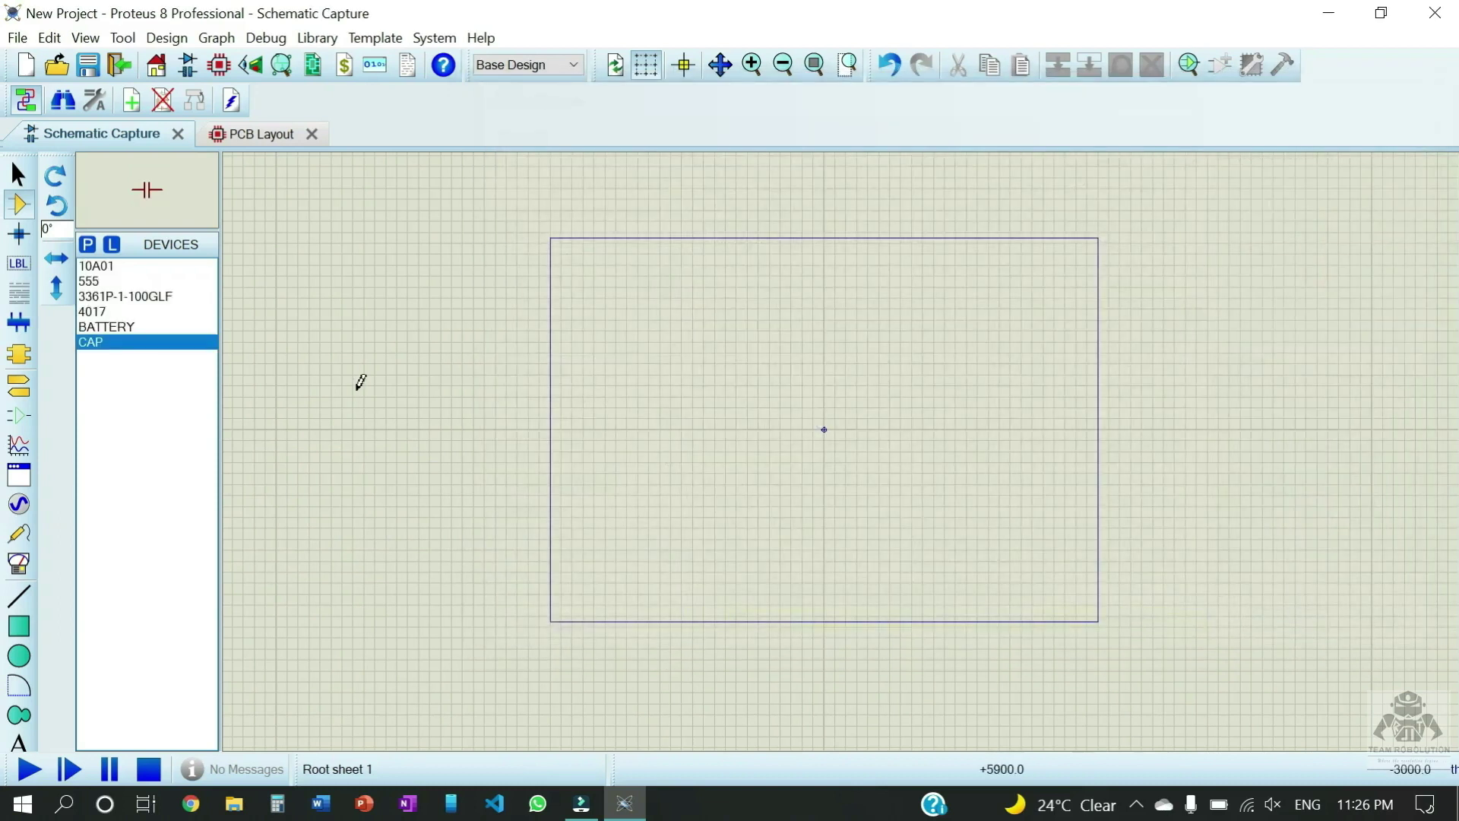
Search 'led' and add the animated LED-BLUE part
click(88, 244)
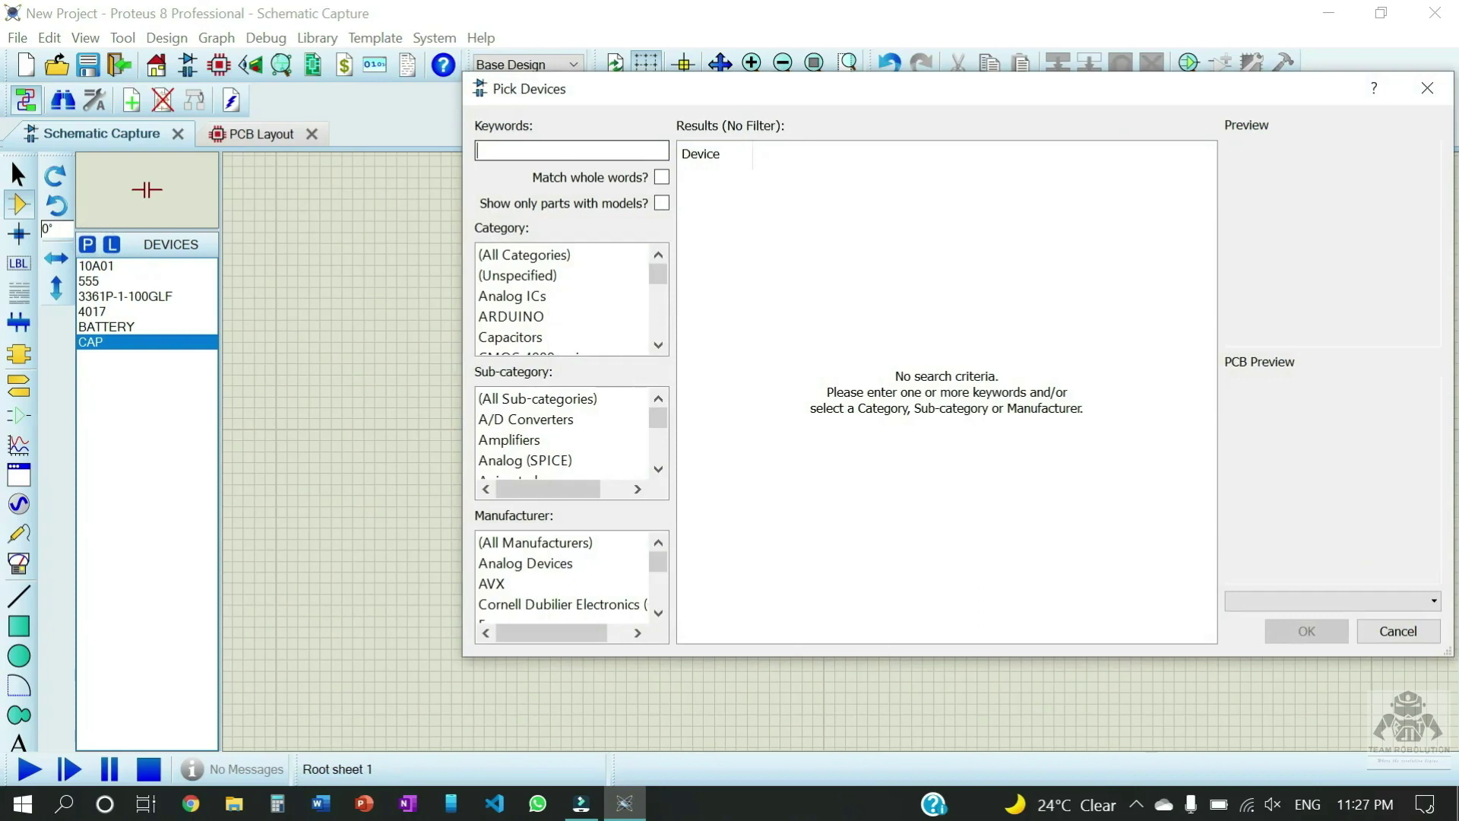
text(led)
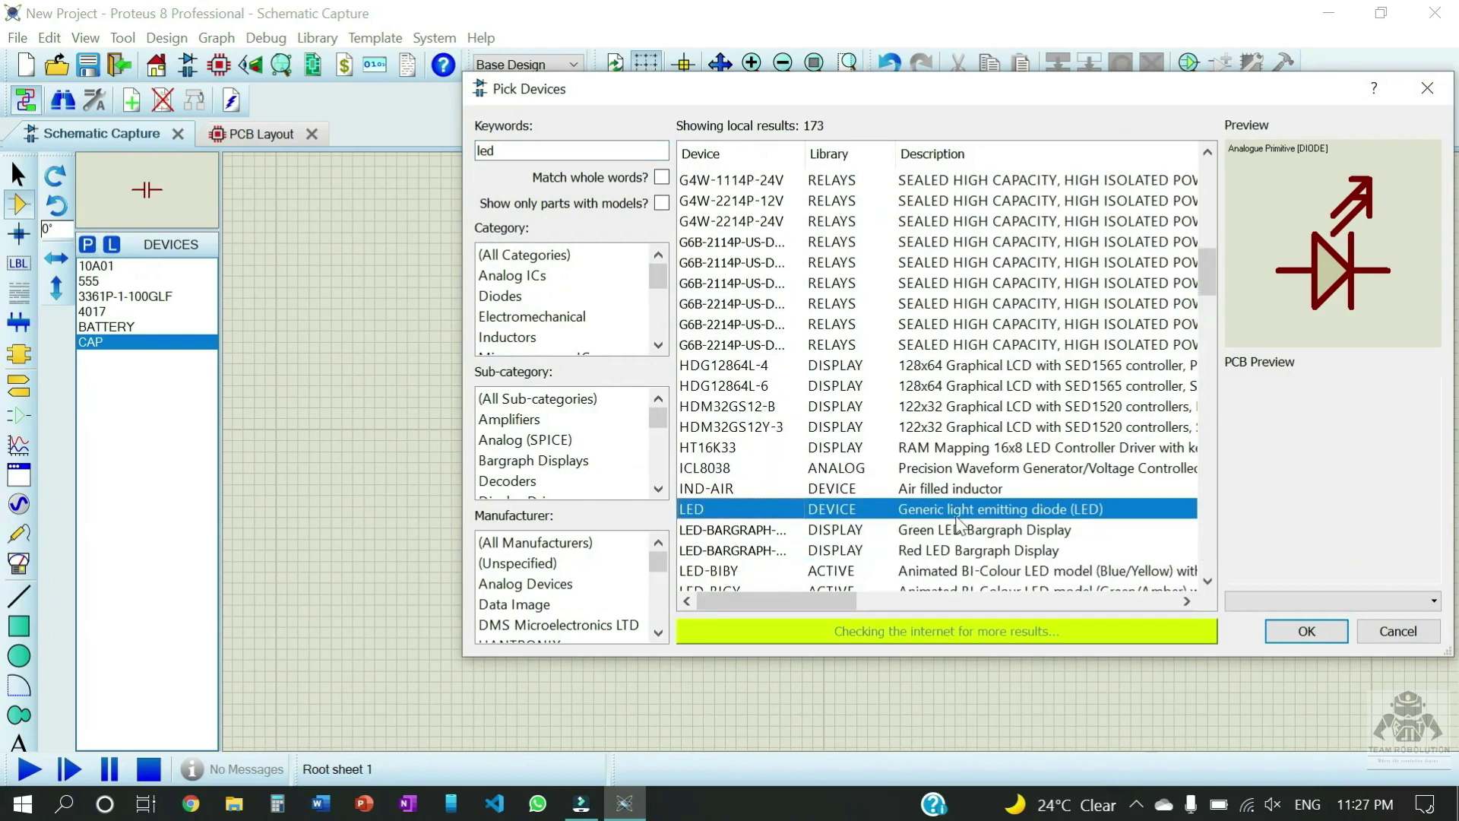
scroll(835, 448, down, 2)
scroll(799, 486, down, 1)
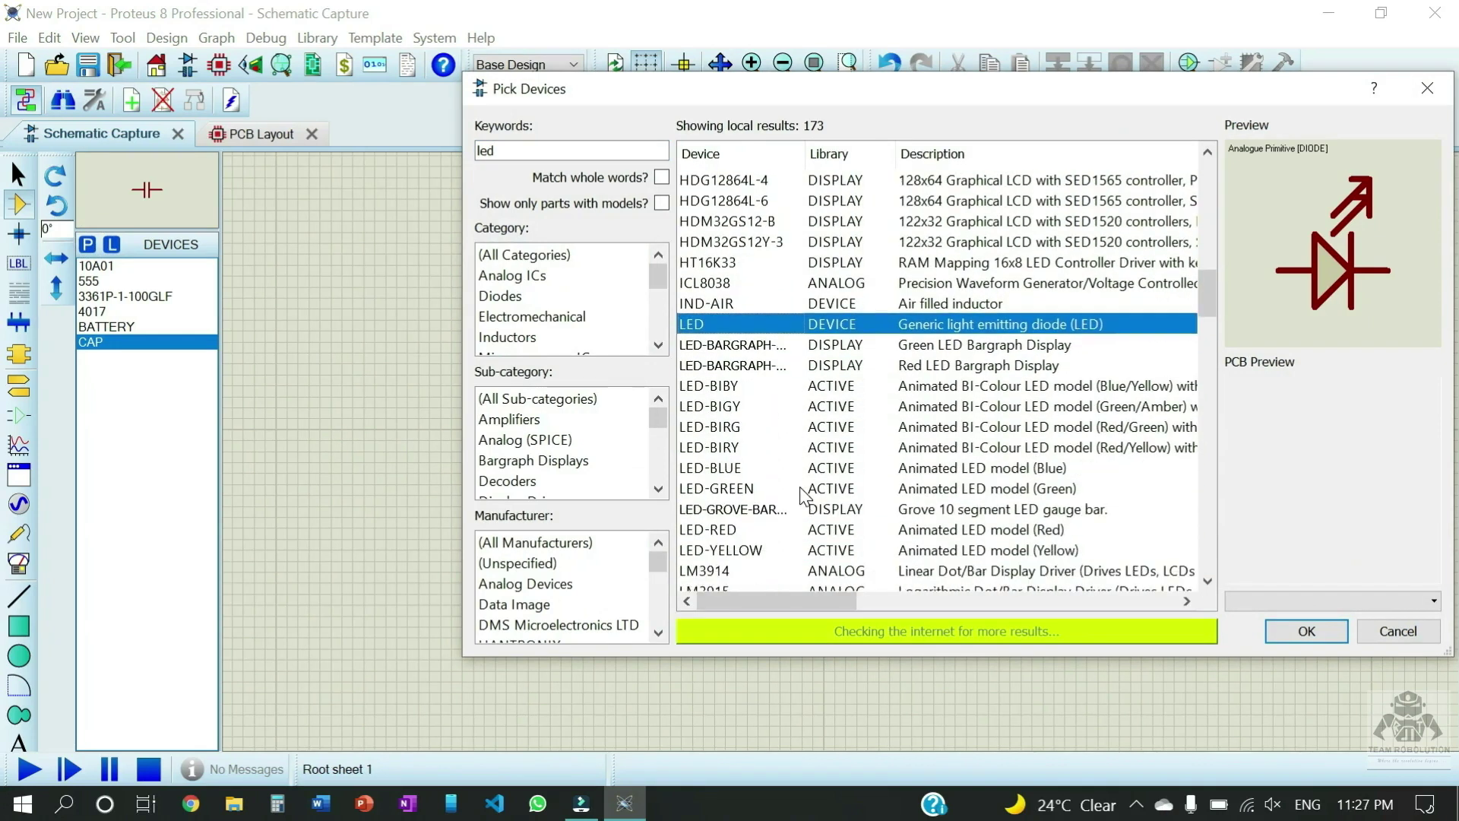
click(757, 467)
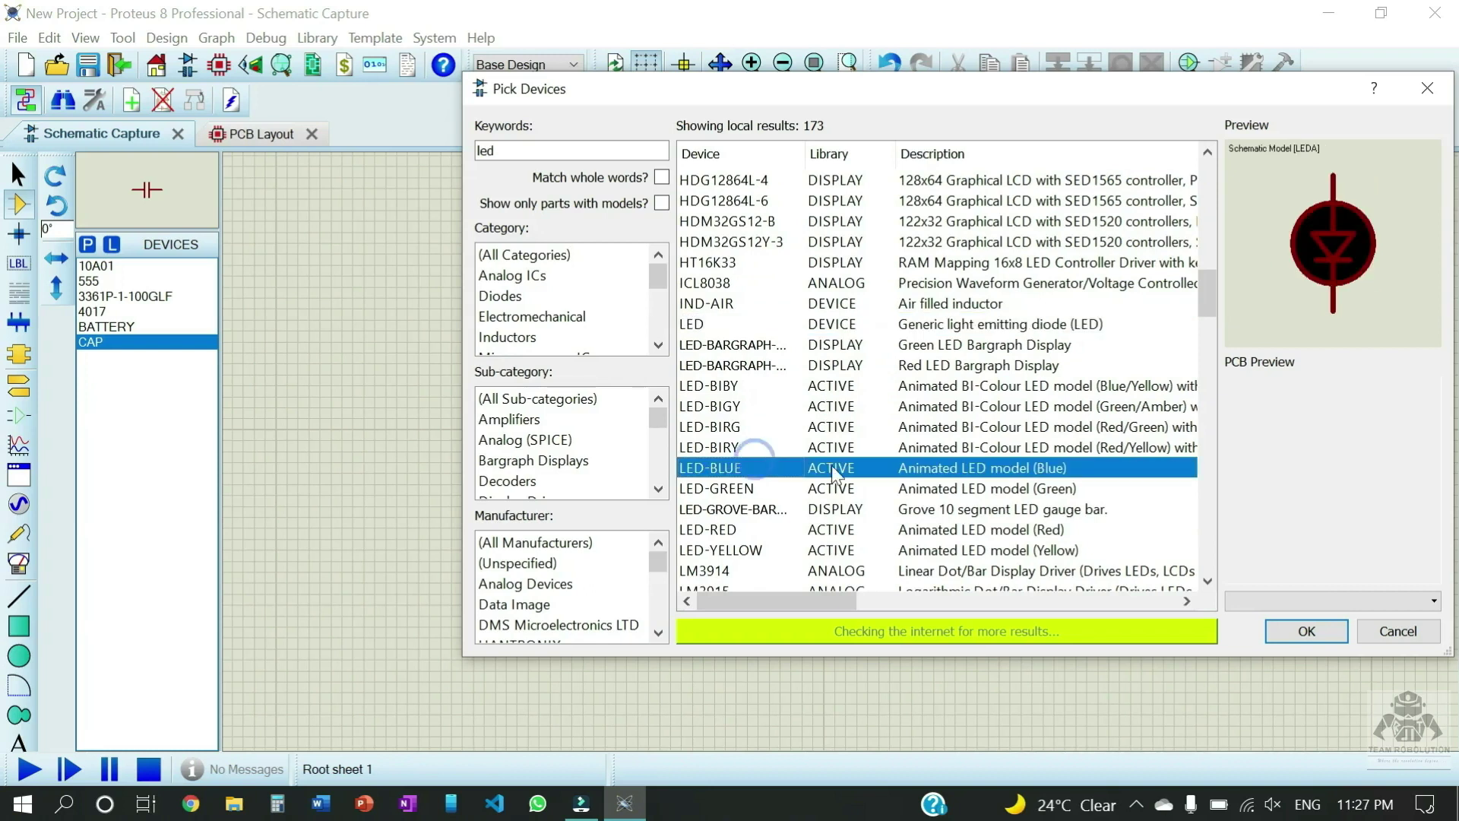
click(1305, 631)
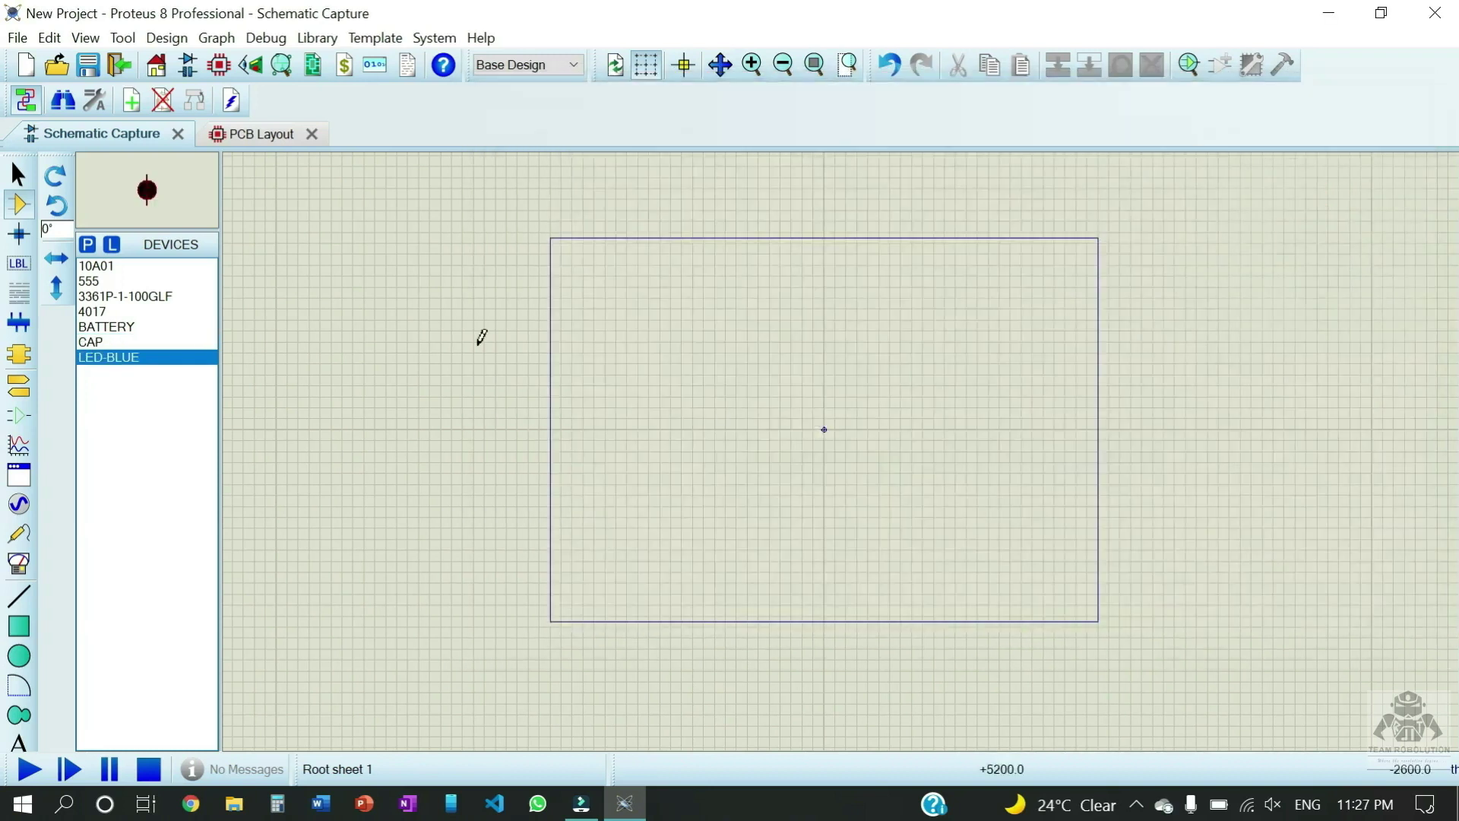
Add the LED-GREEN model to the project's devices
click(88, 245)
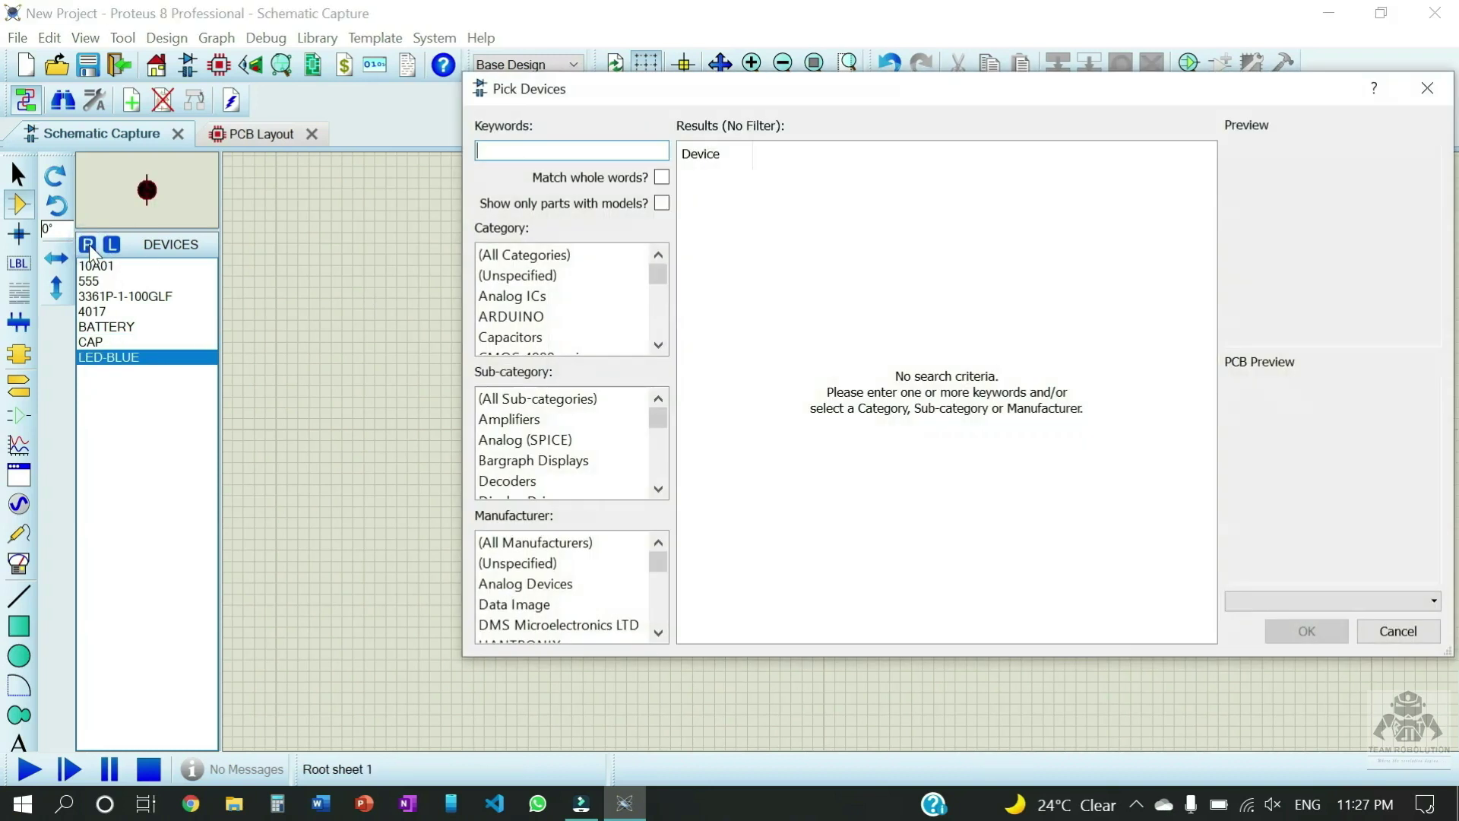
click(488, 155)
text(led gre)
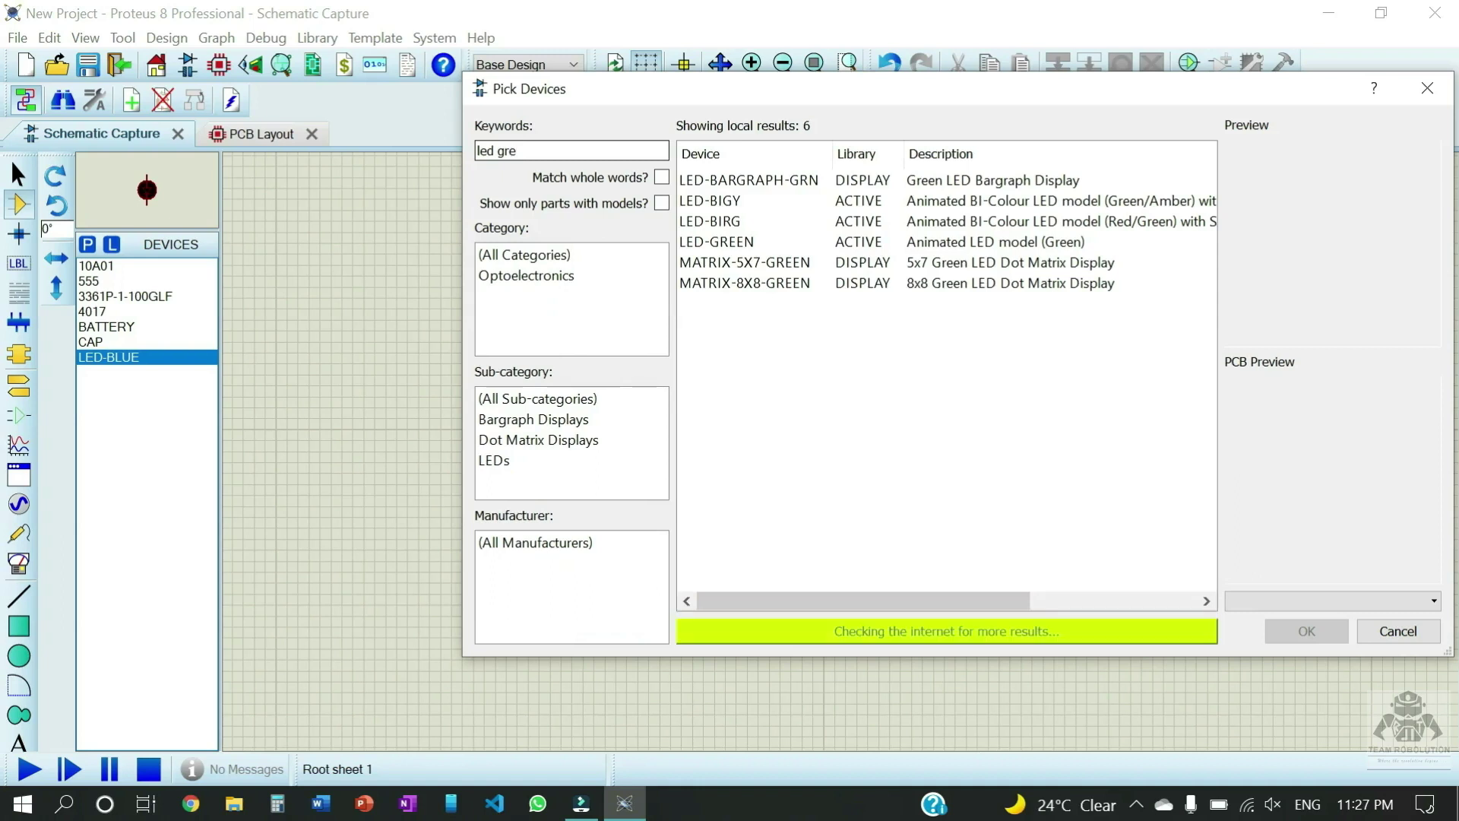
click(828, 242)
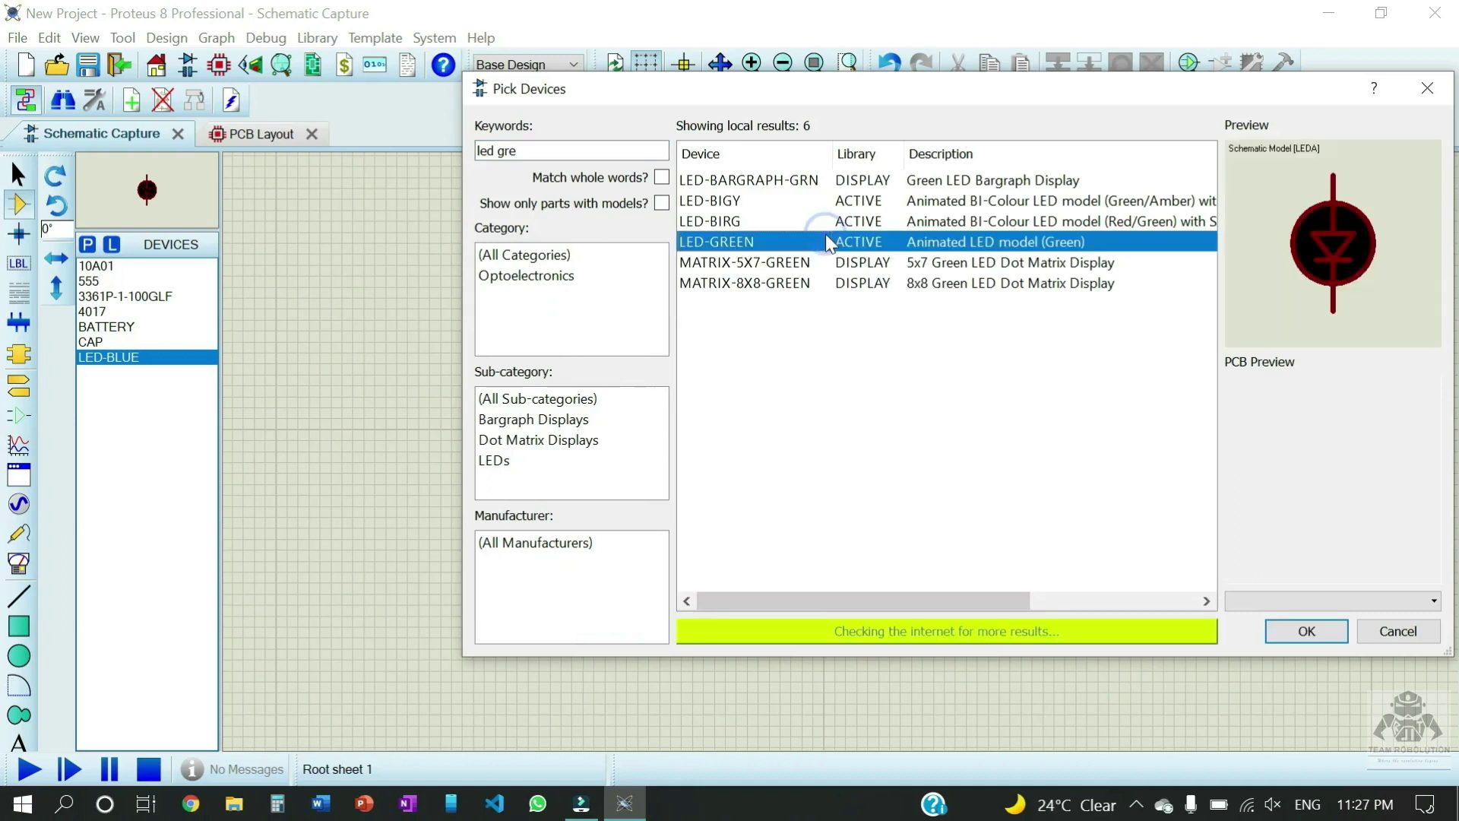
double_click(828, 242)
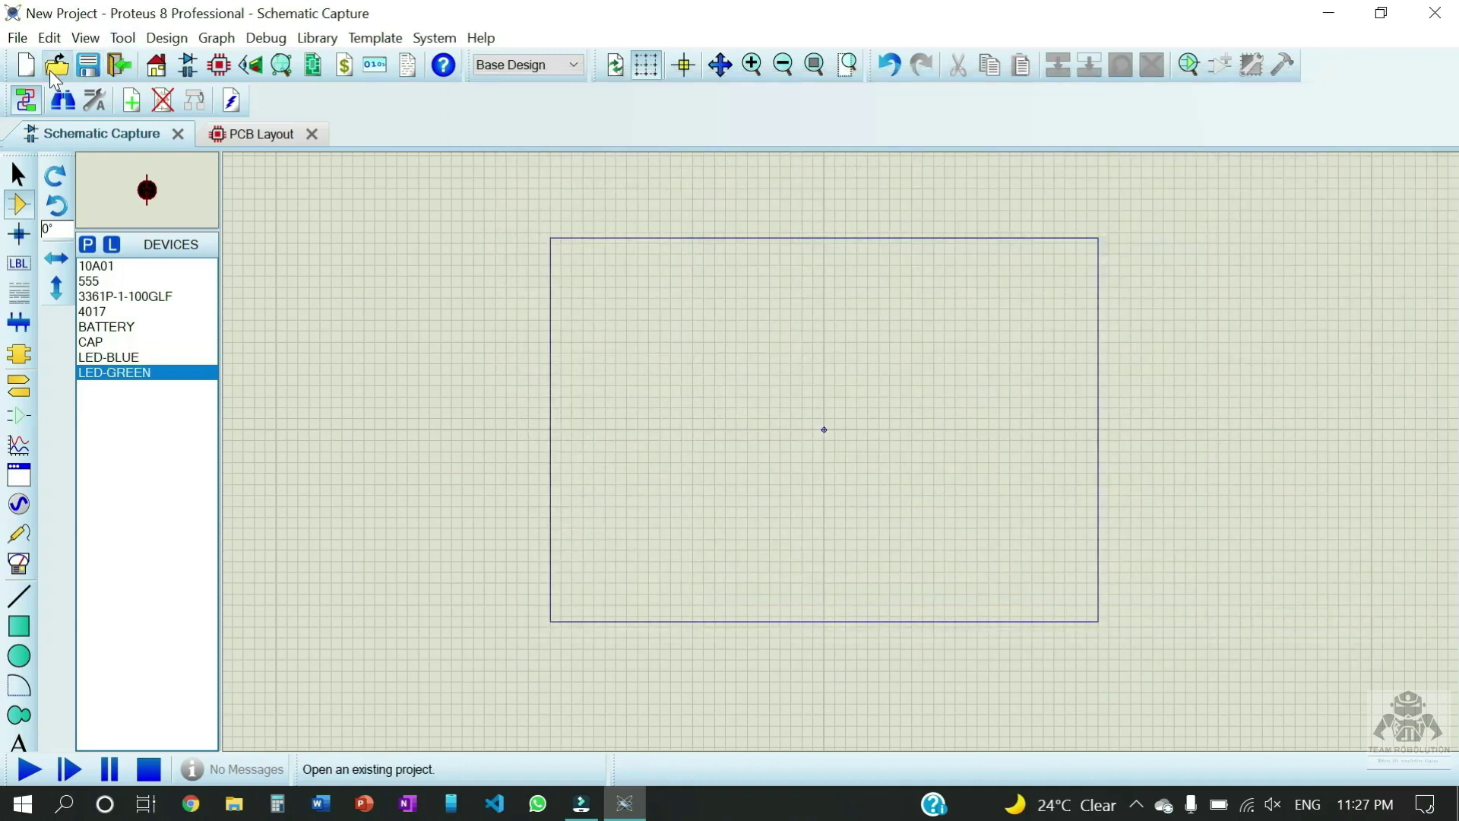
Search 'led red' and add the LED-RED model
click(87, 244)
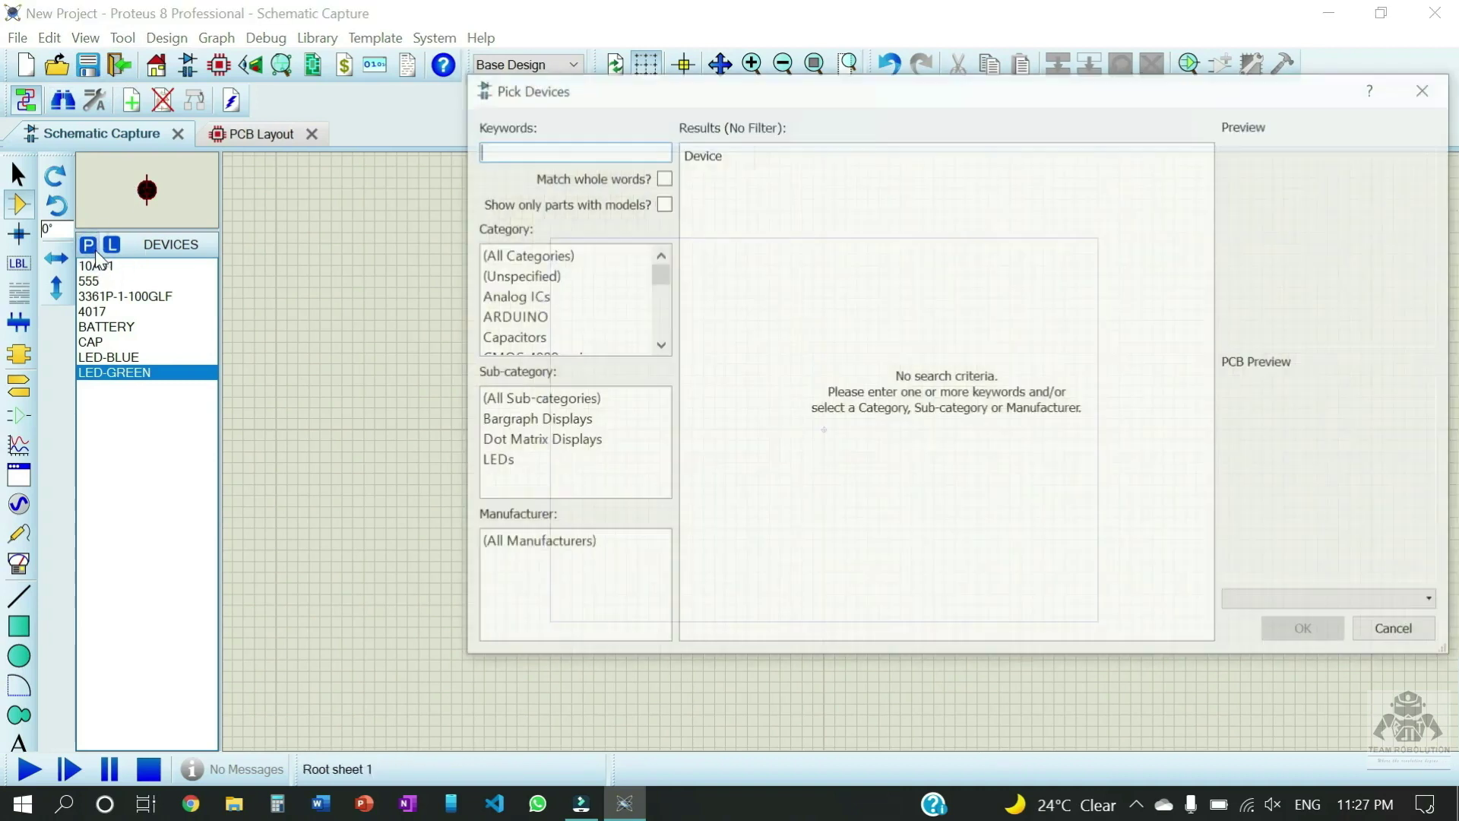
text(led )
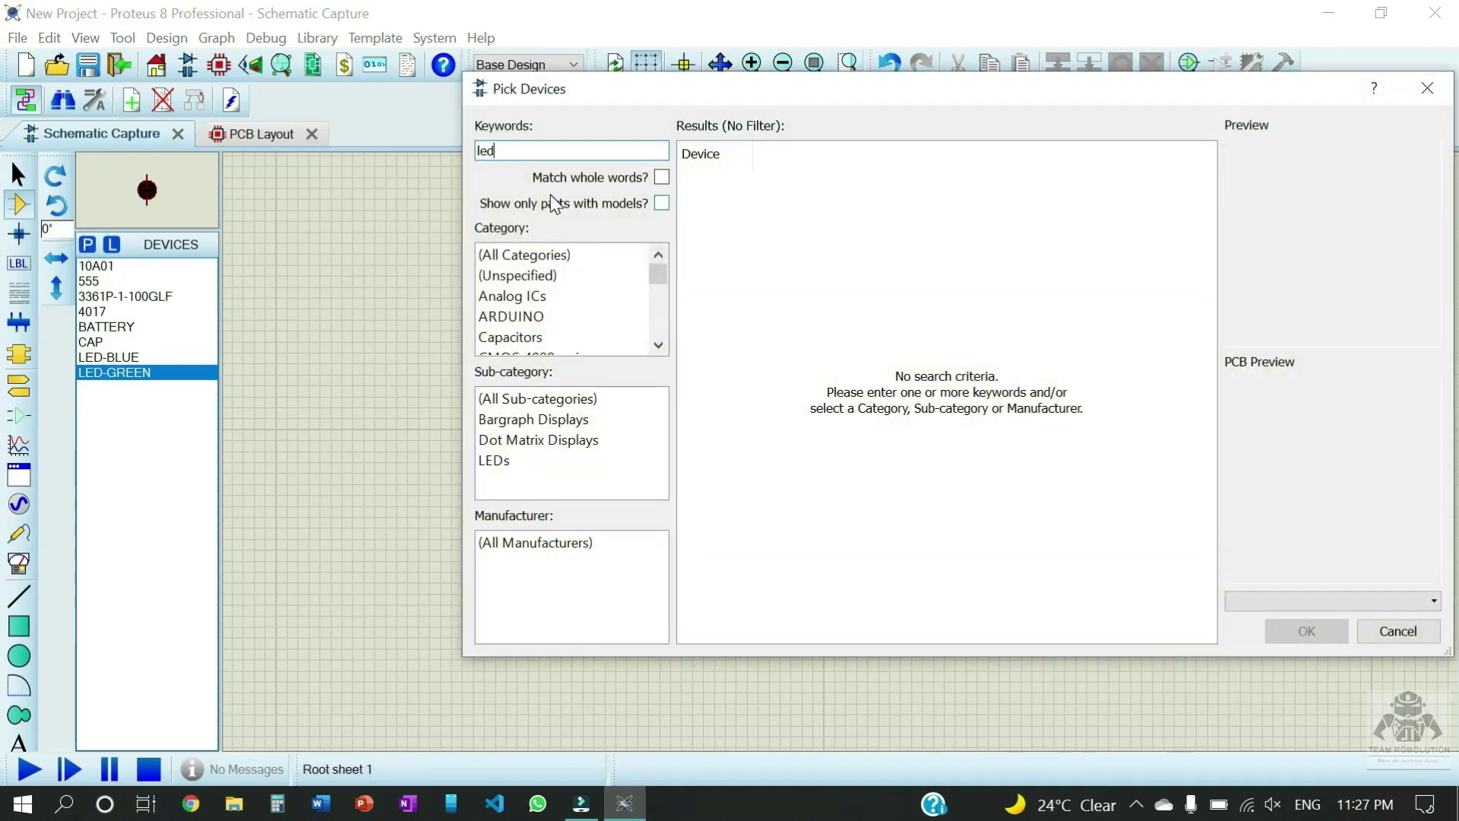
text(red)
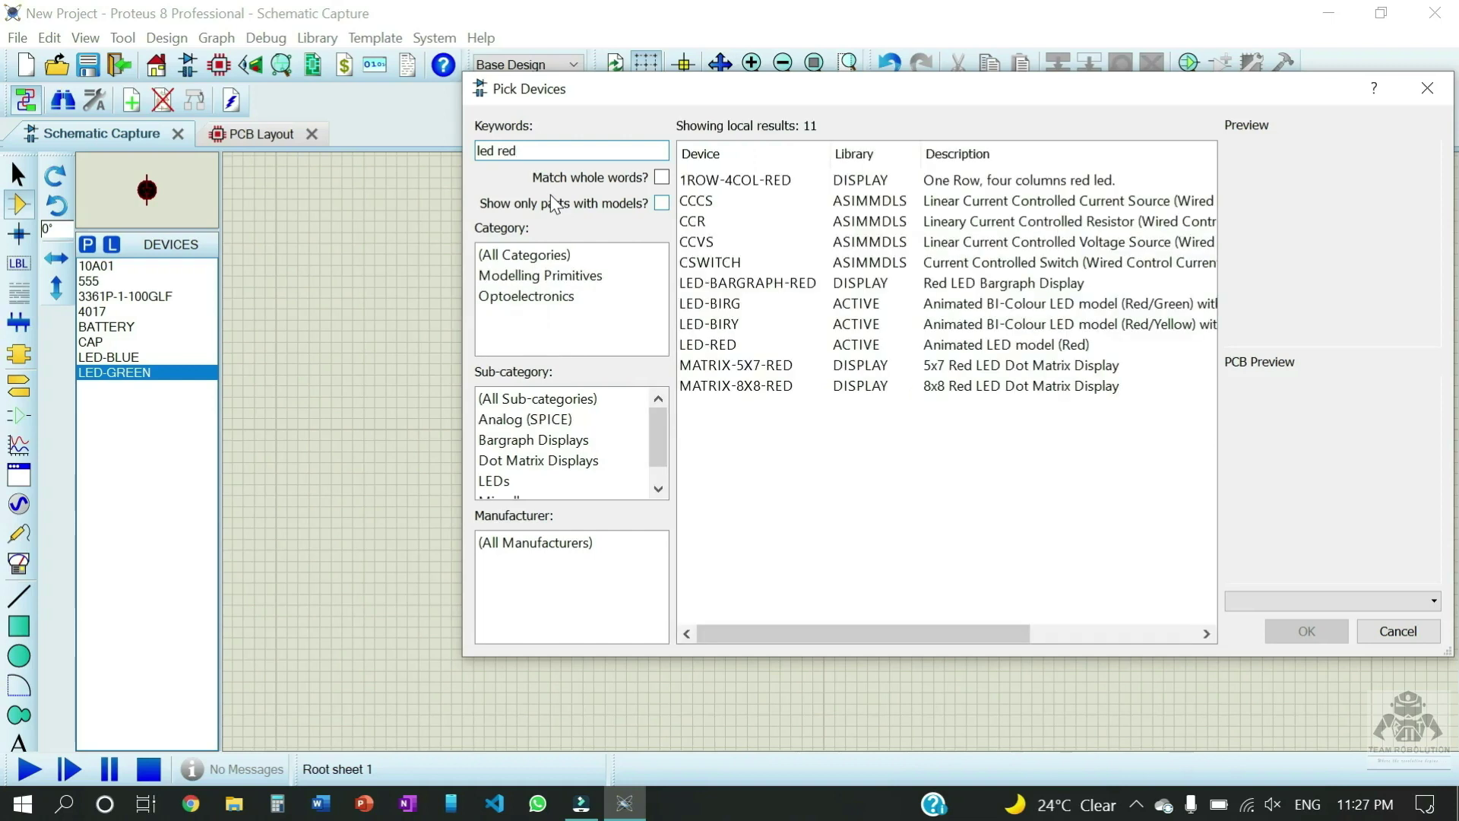
click(800, 346)
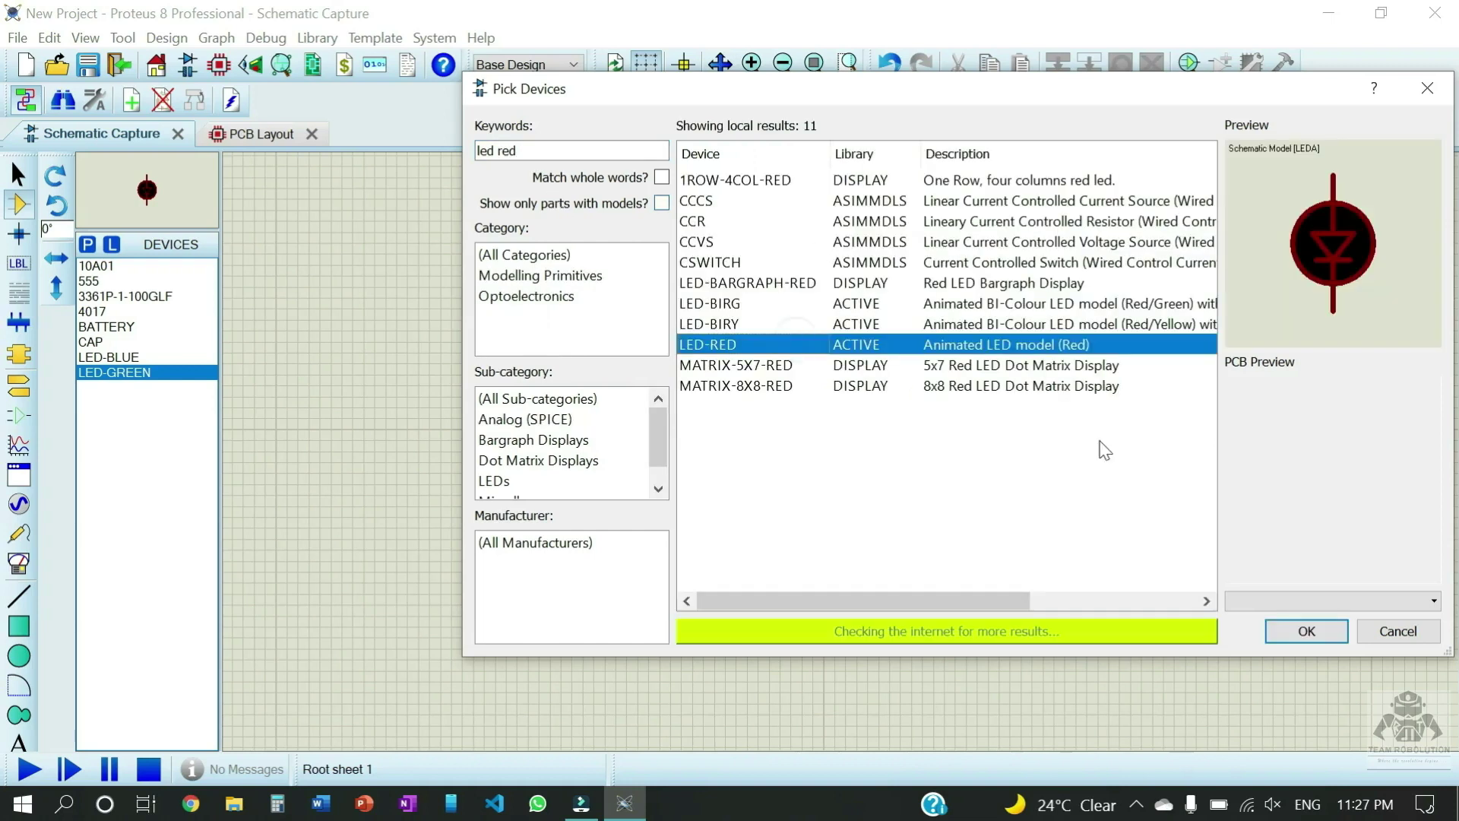
click(1300, 632)
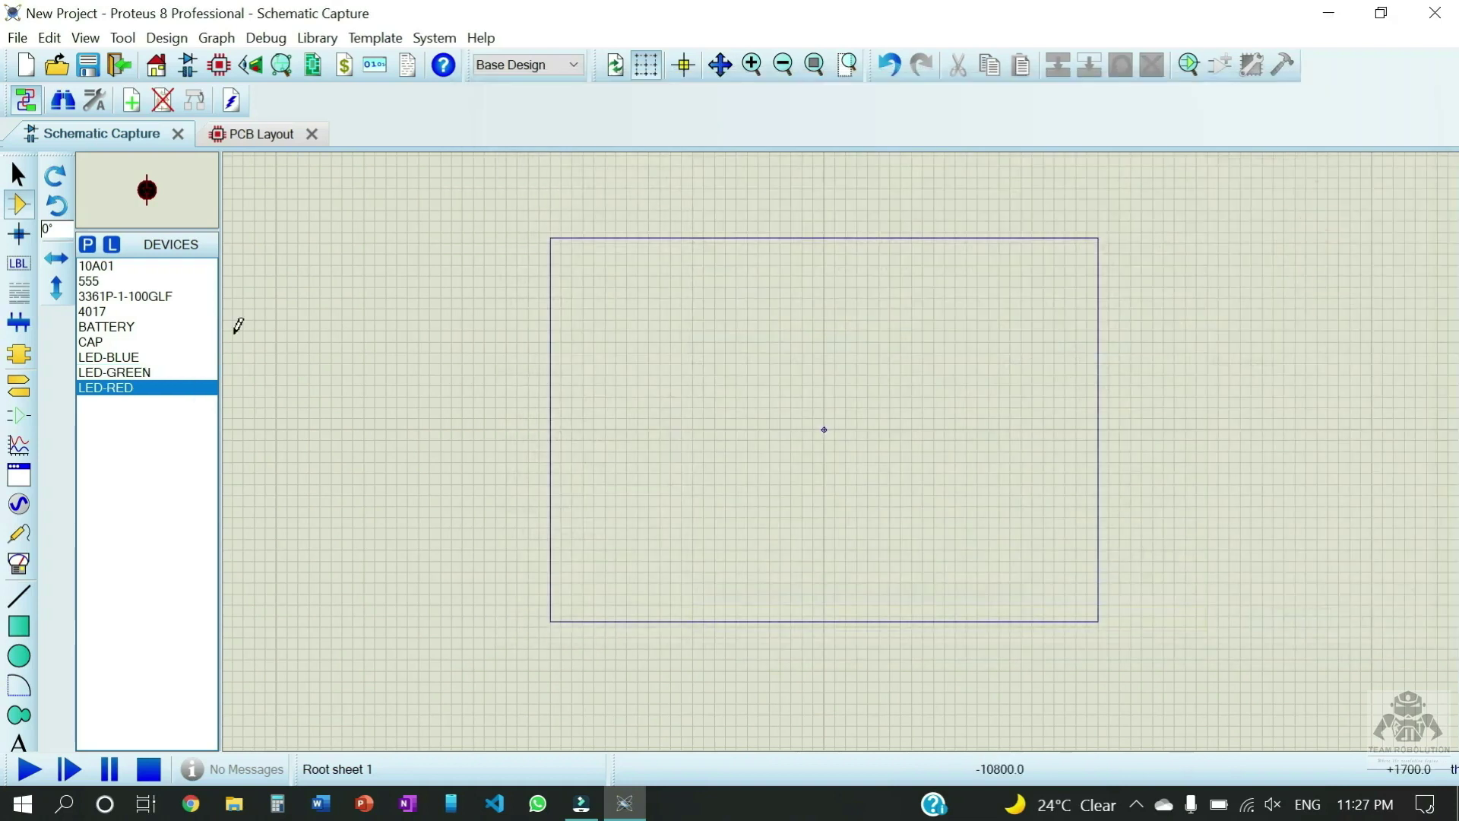
Search 'led y' and add the LED-YELLOW model
click(88, 244)
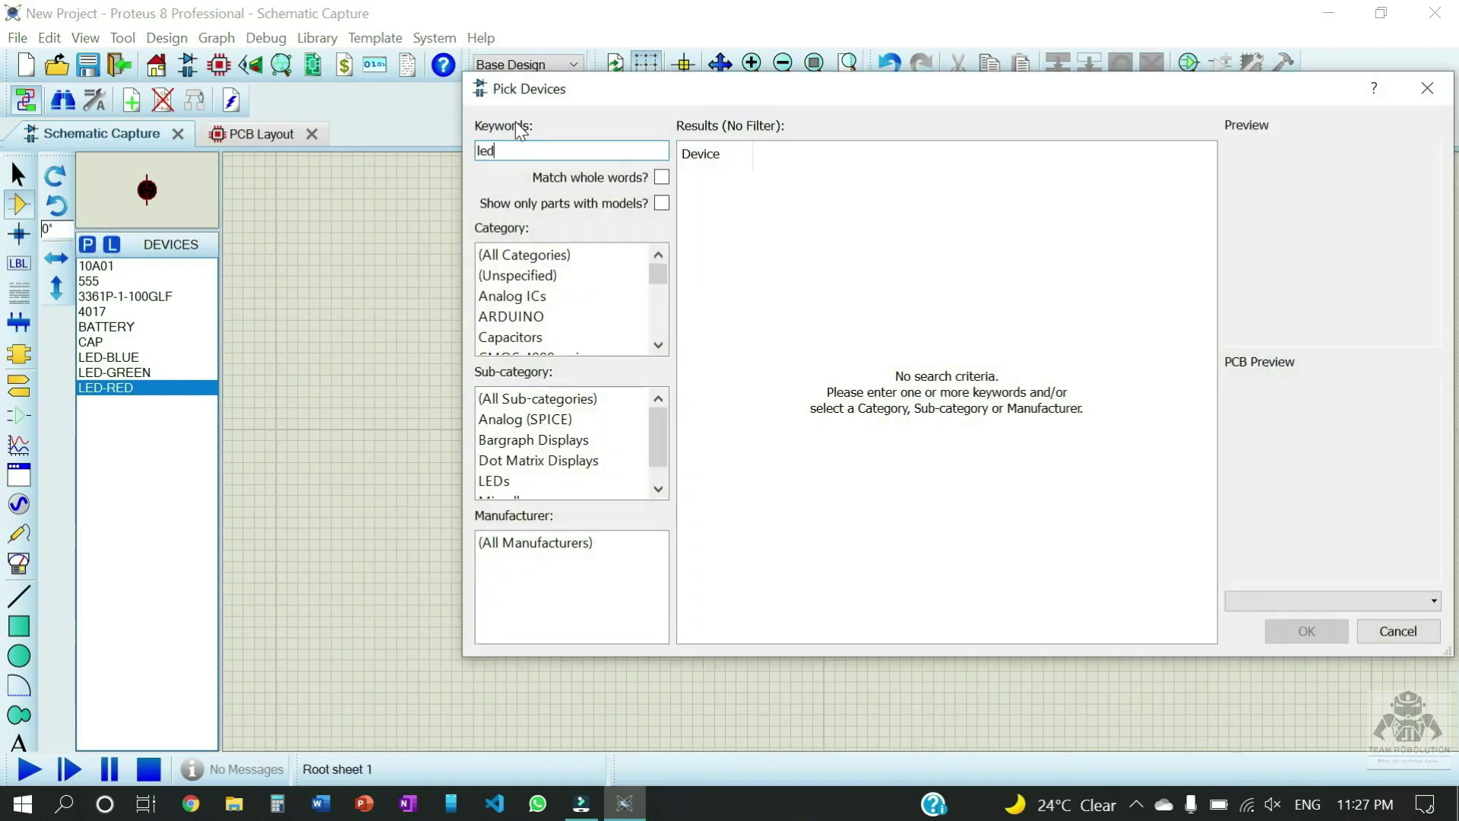
text(led yello)
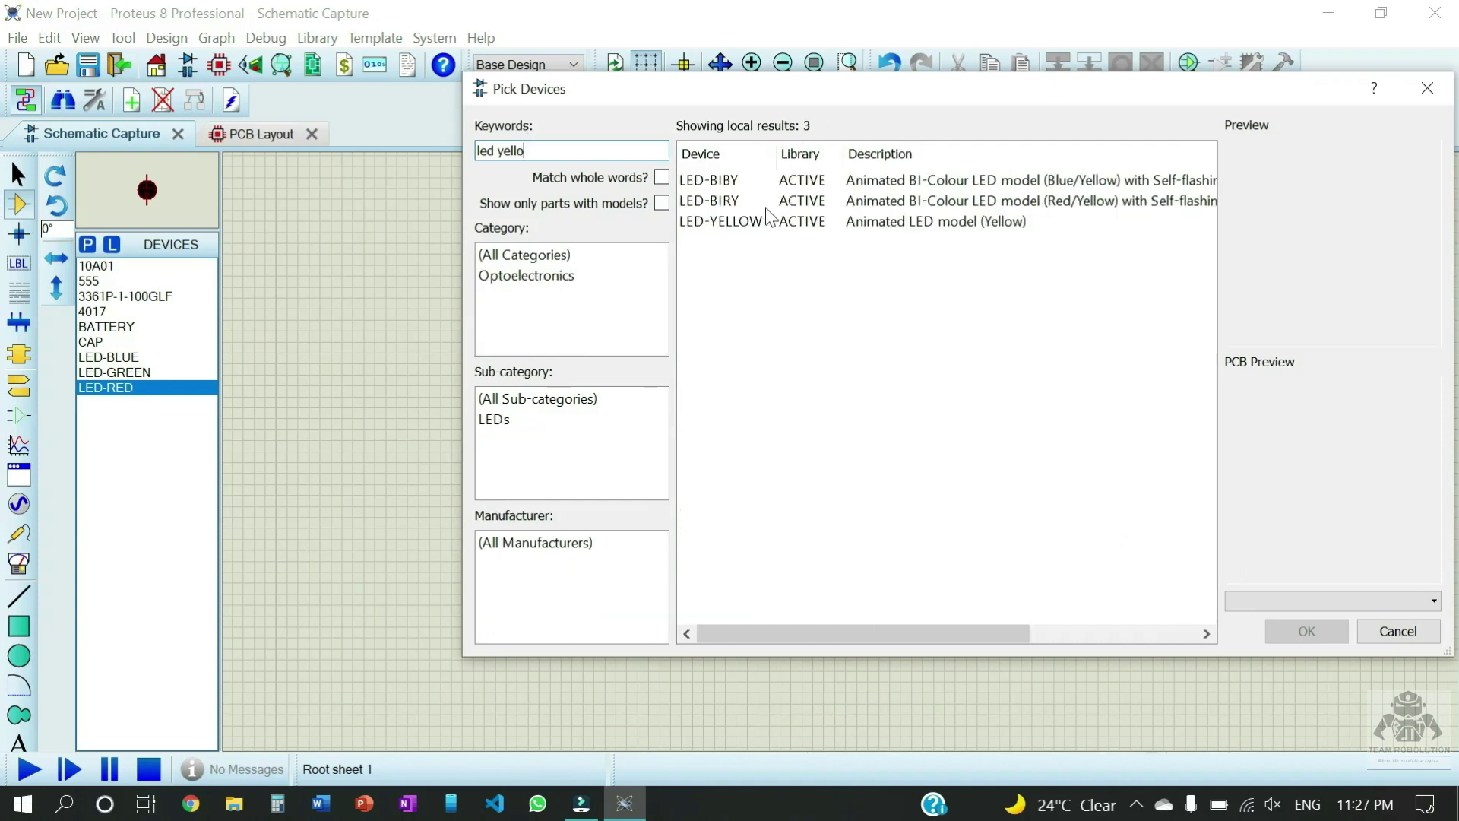
click(766, 224)
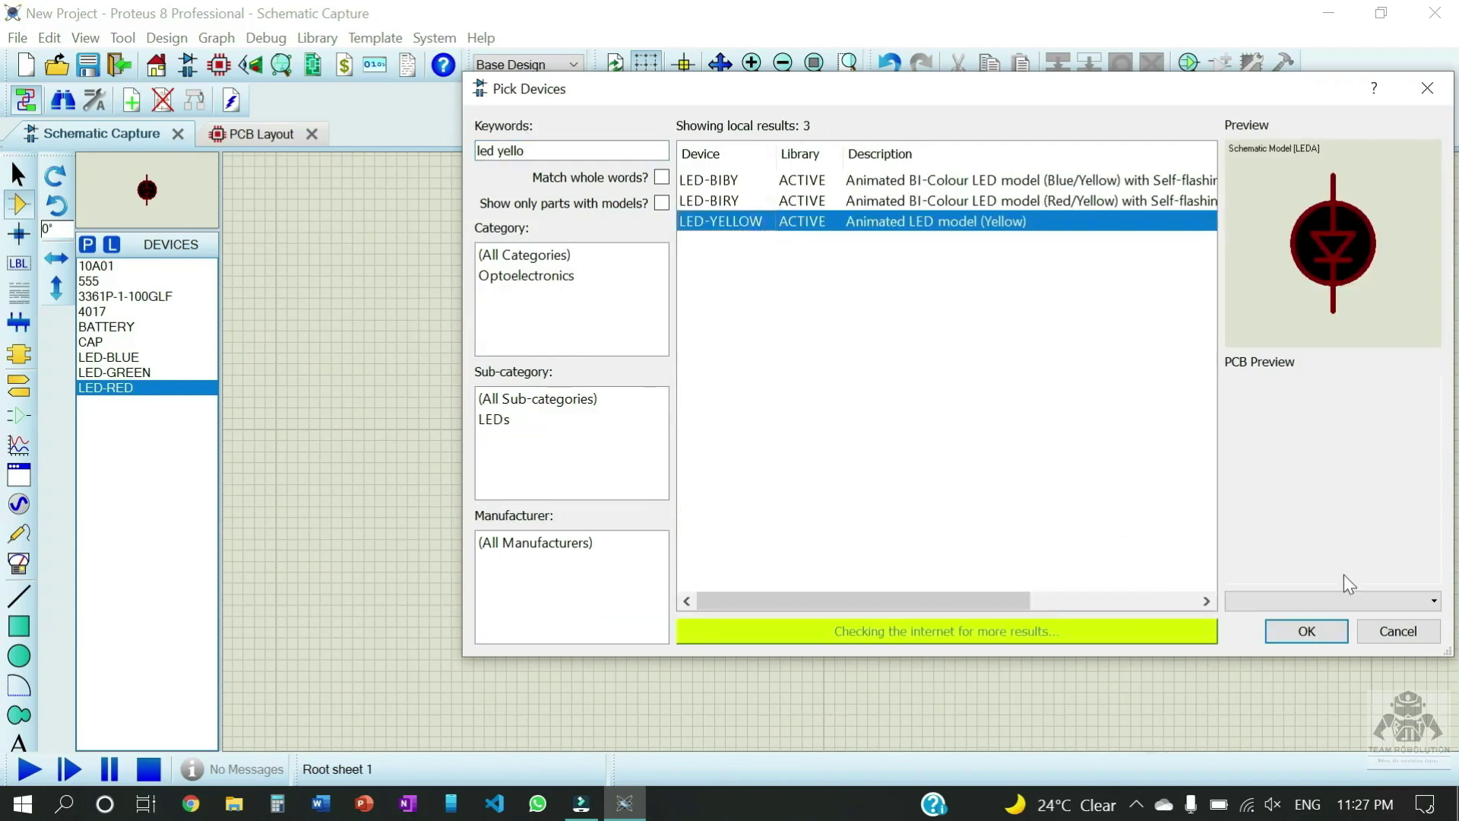
click(1306, 630)
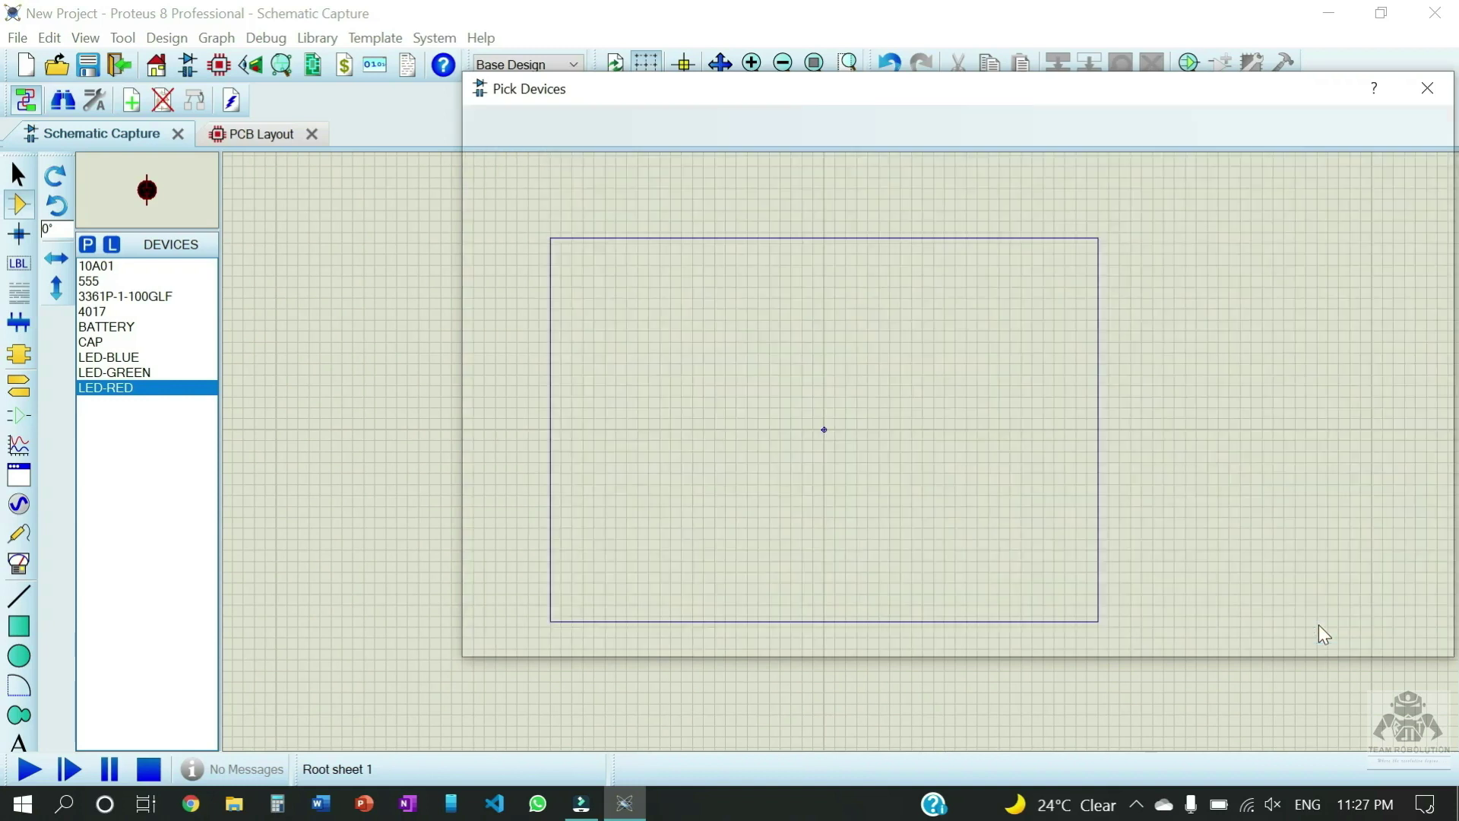
click(95, 247)
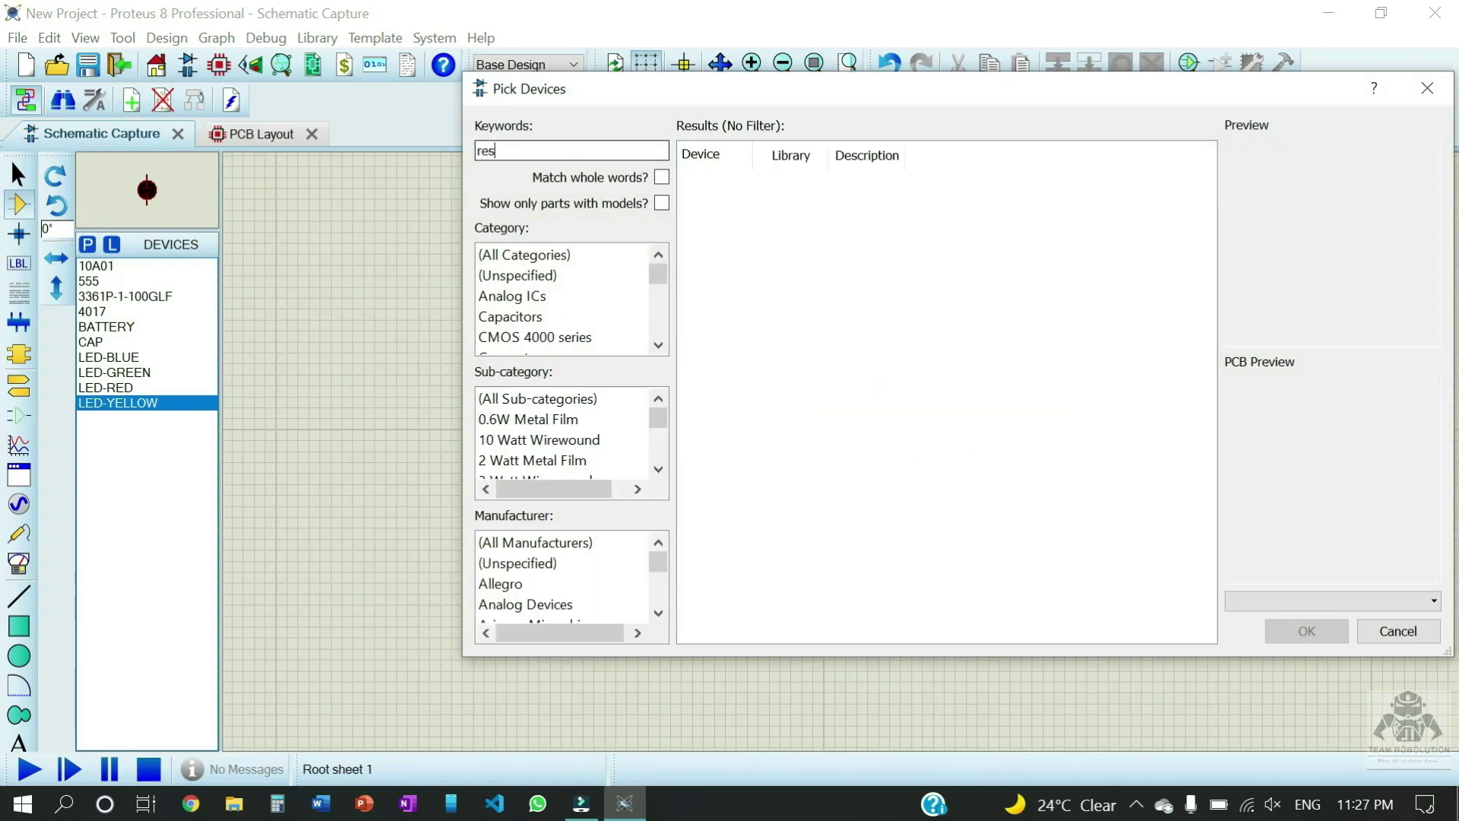
Finish the resistor search and add the generic RES resistor
text(is)
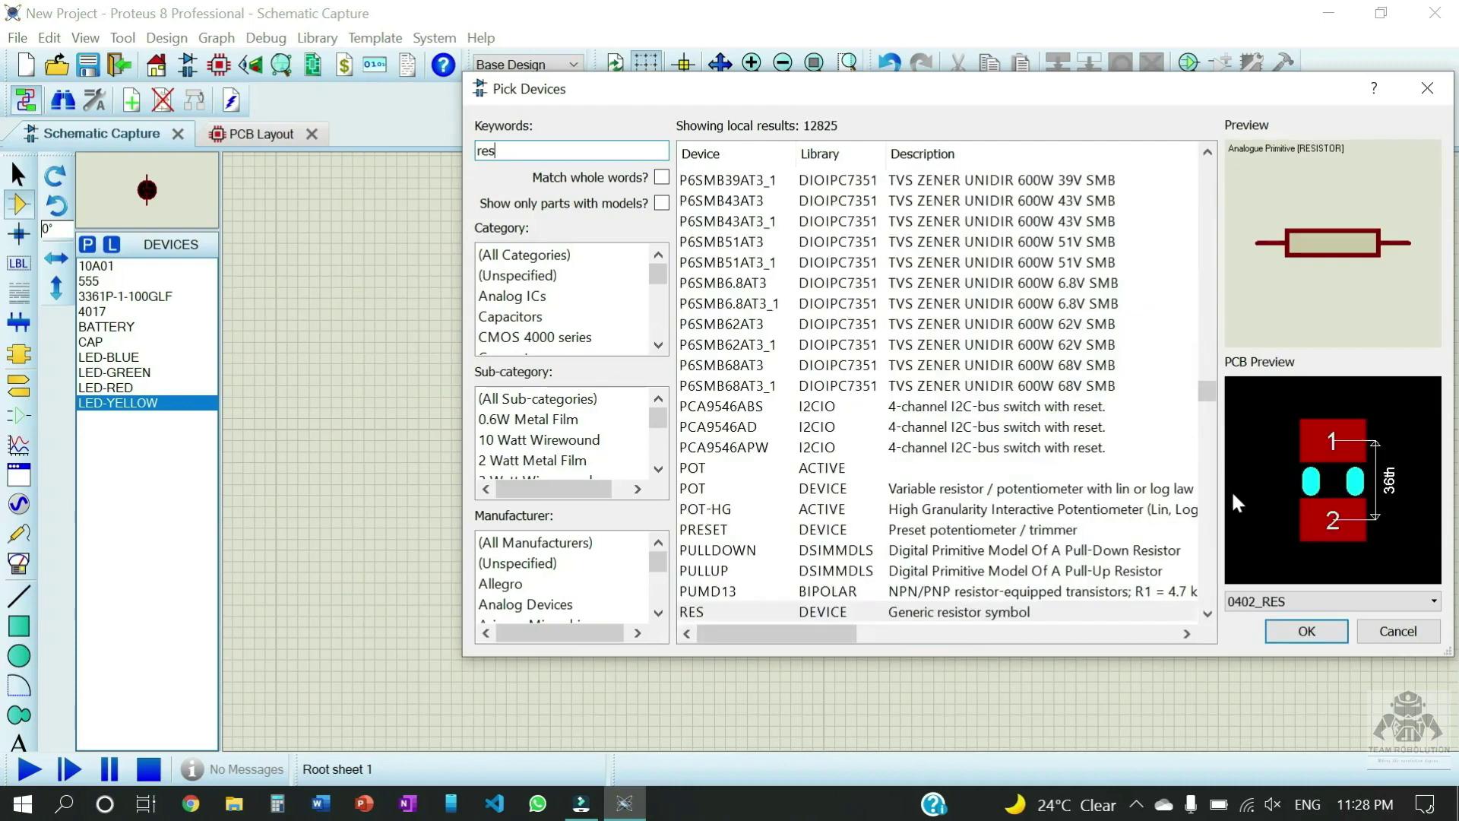
click(1309, 632)
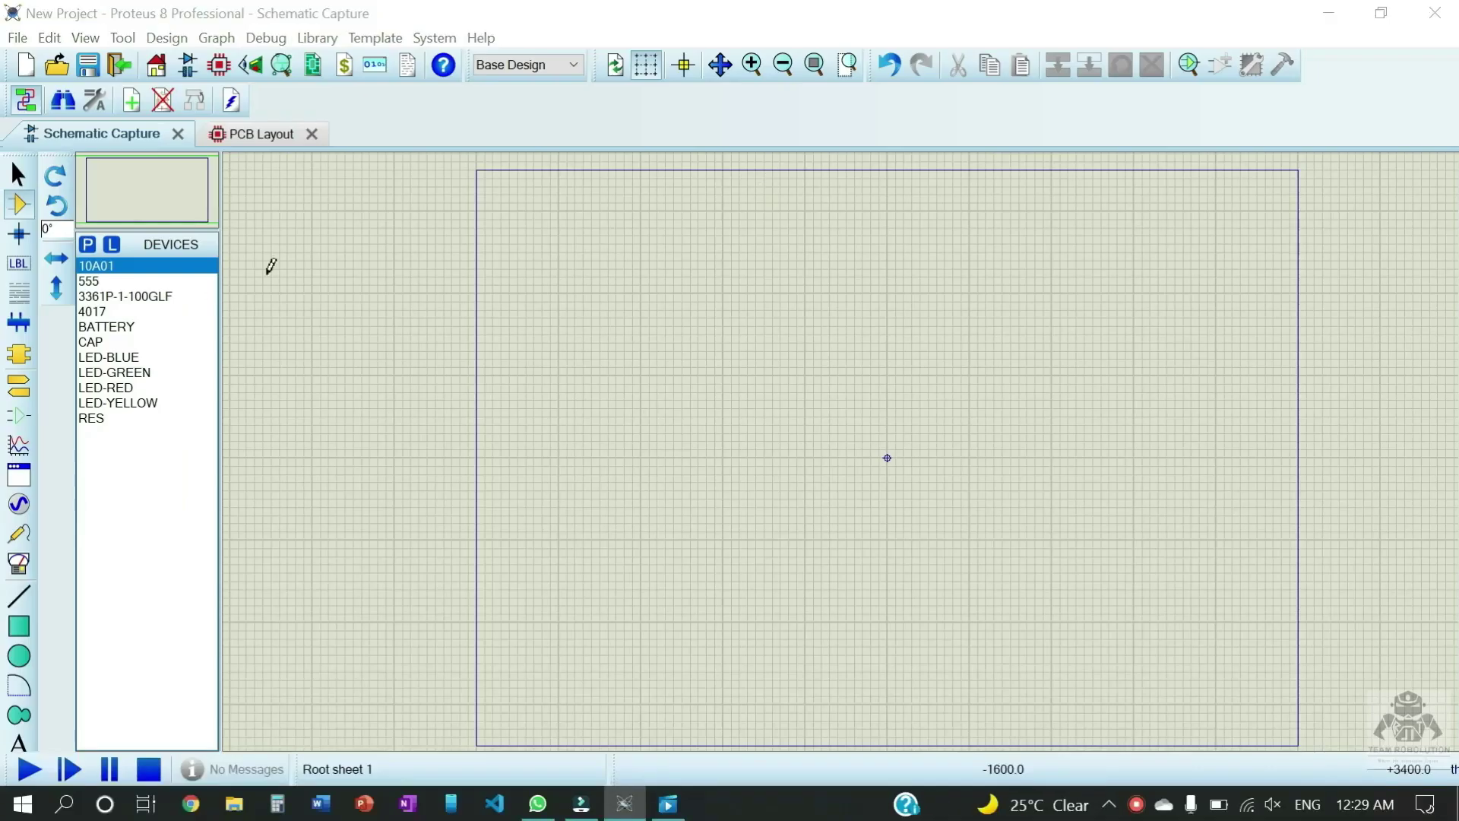
Place the 555 timer as U1 and the 4017 counter U2 to its right
click(121, 281)
click(589, 471)
click(589, 471)
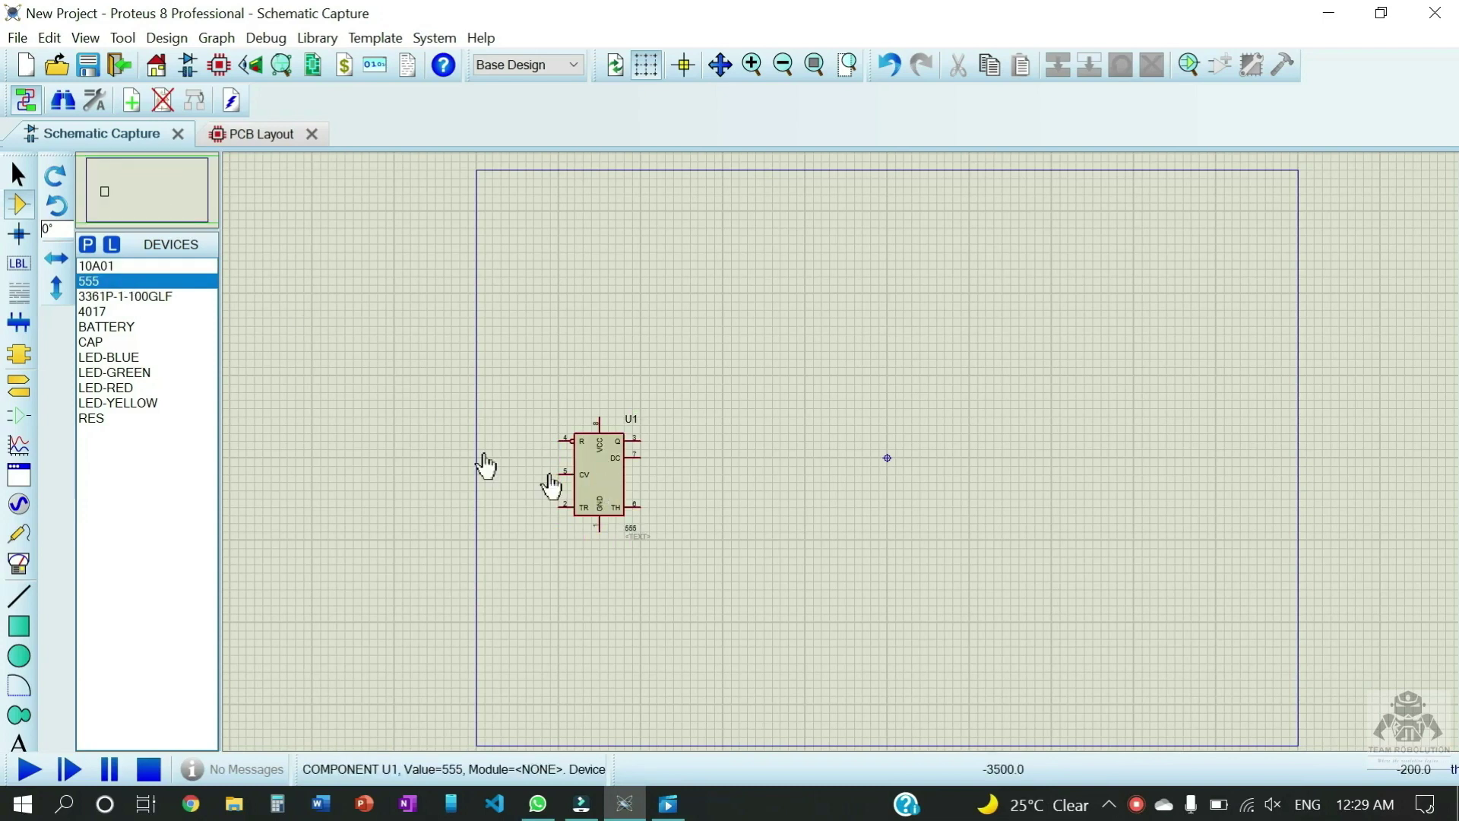
click(92, 312)
click(900, 410)
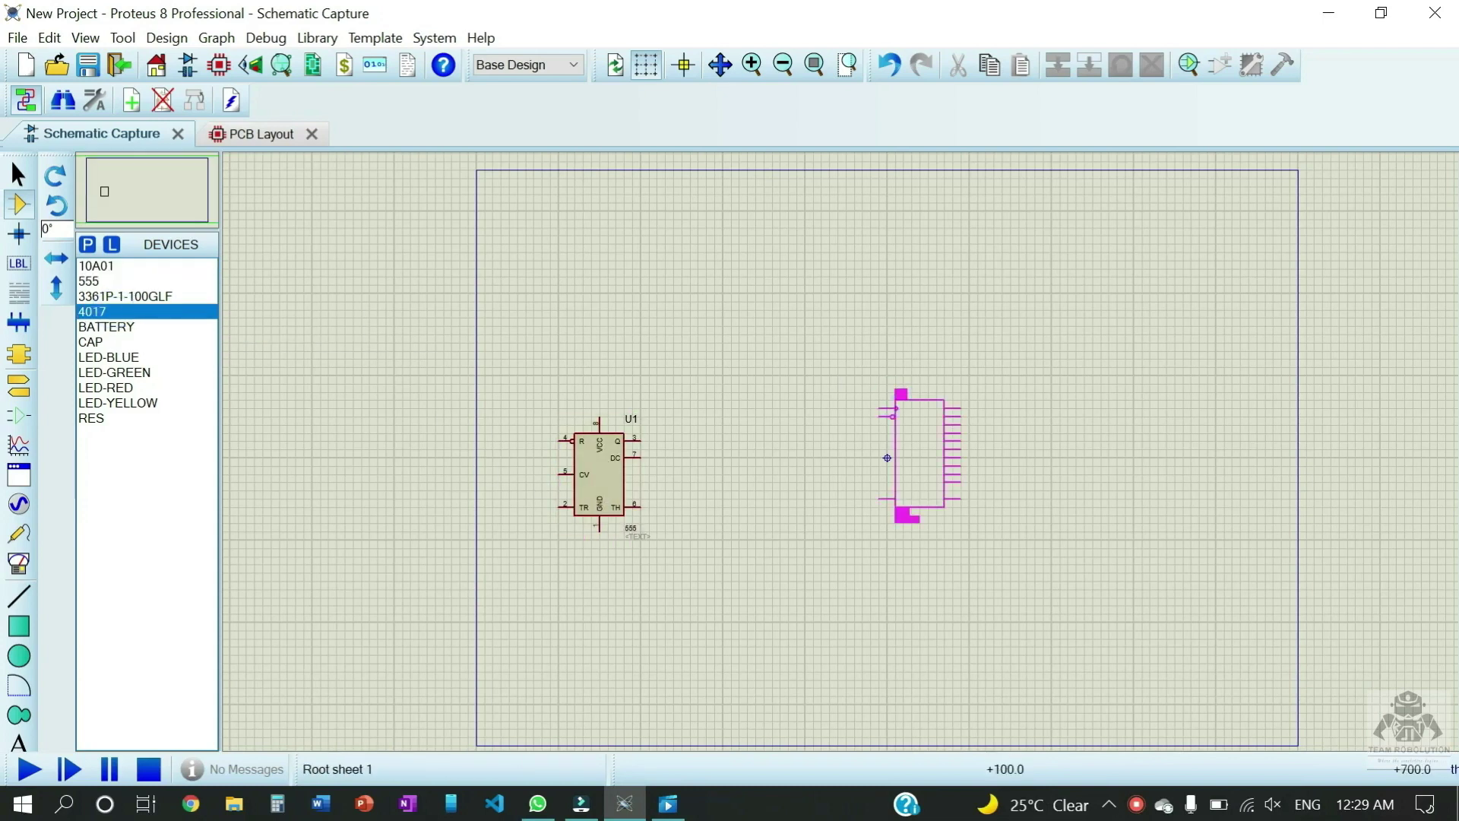
click(903, 415)
Place 10A01 diodes D1–D5 in a column at the sheet's upper right
click(96, 265)
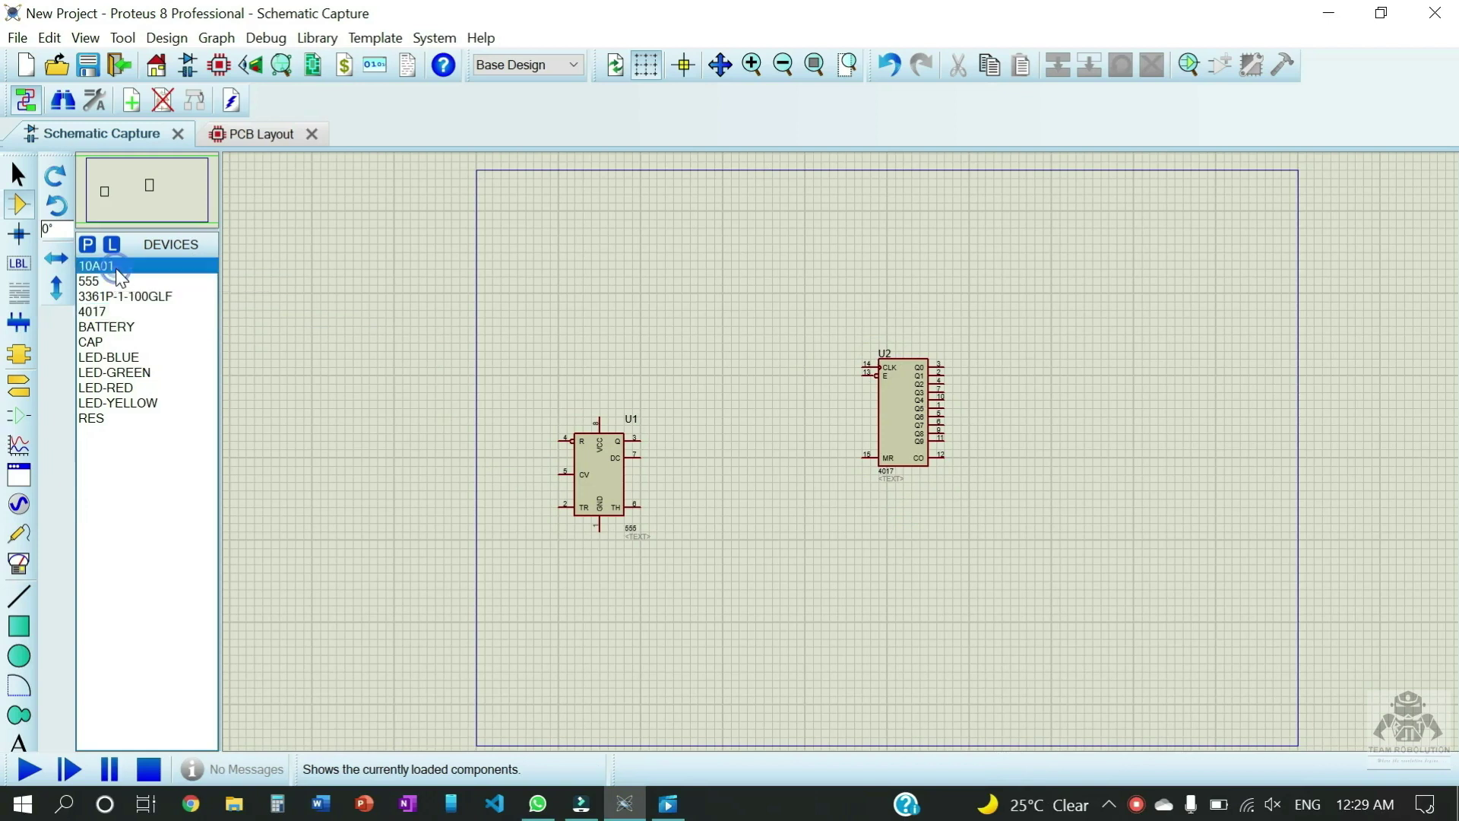
click(1052, 213)
click(1054, 217)
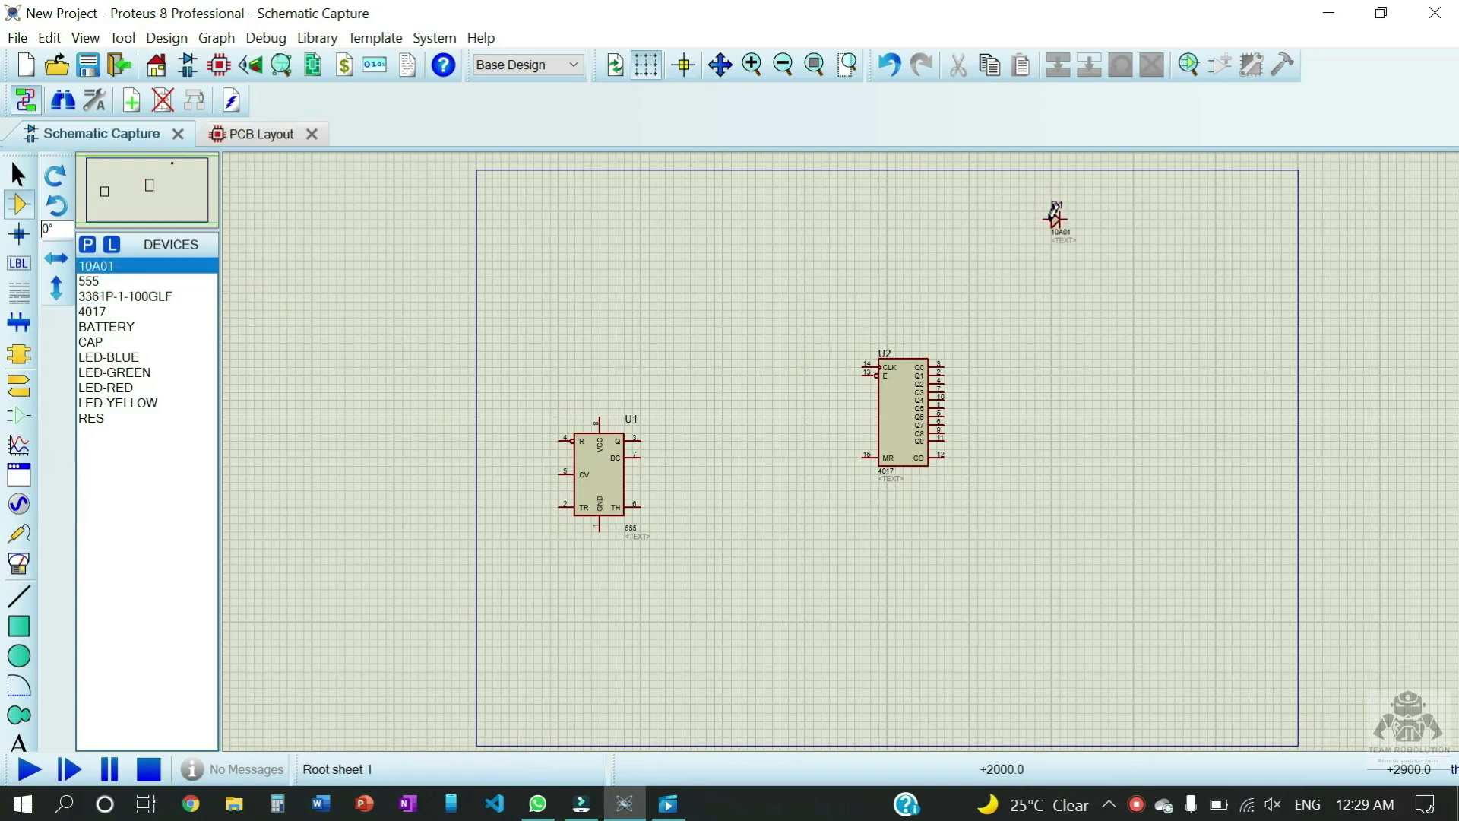
click(1054, 257)
click(1054, 260)
click(1054, 299)
click(1054, 301)
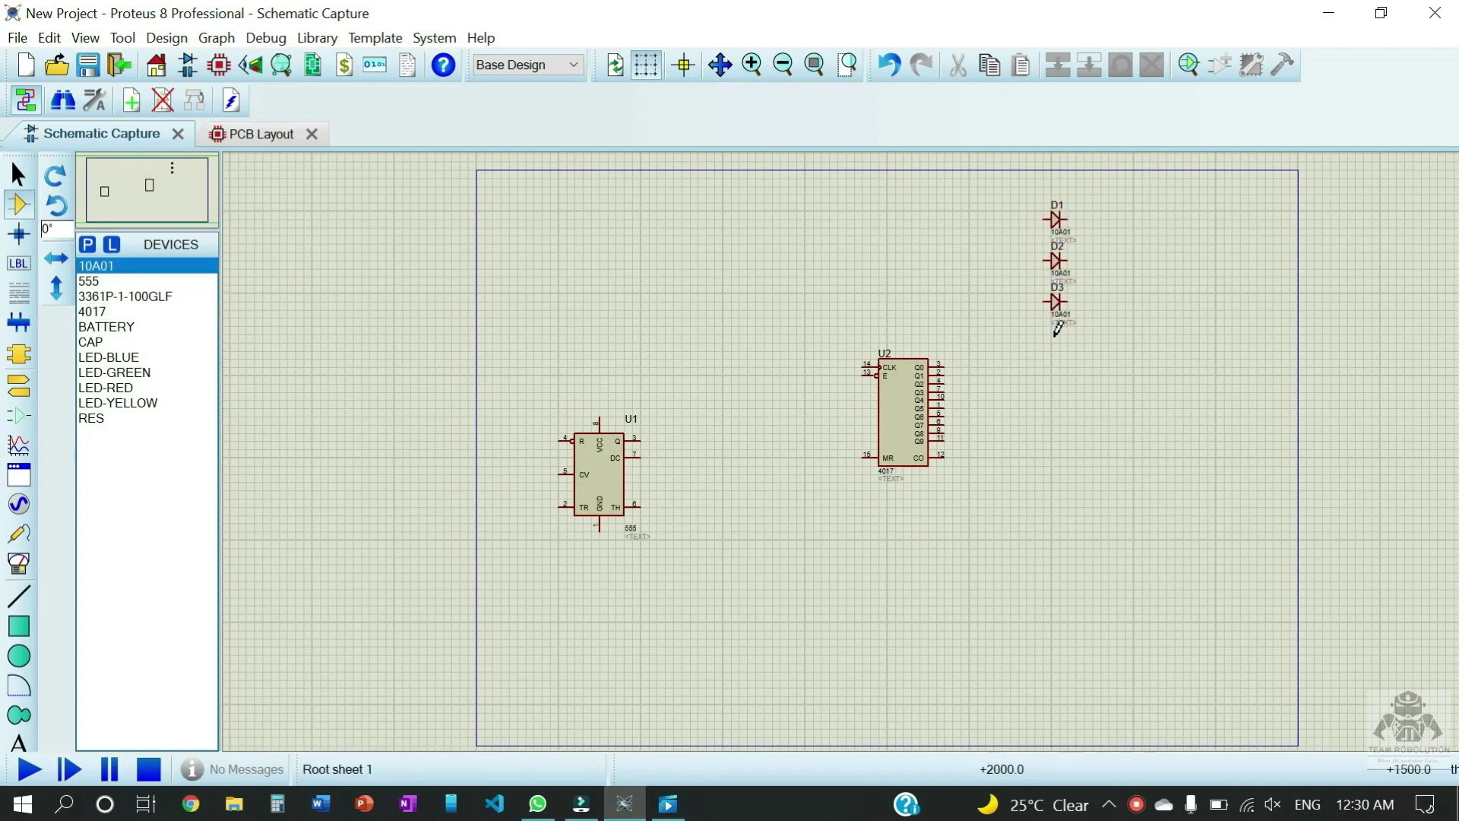
click(1056, 336)
click(1055, 335)
click(1055, 430)
click(1055, 432)
Continue the diode column downward with the remaining 10A01 diodes
click(1056, 473)
click(1055, 475)
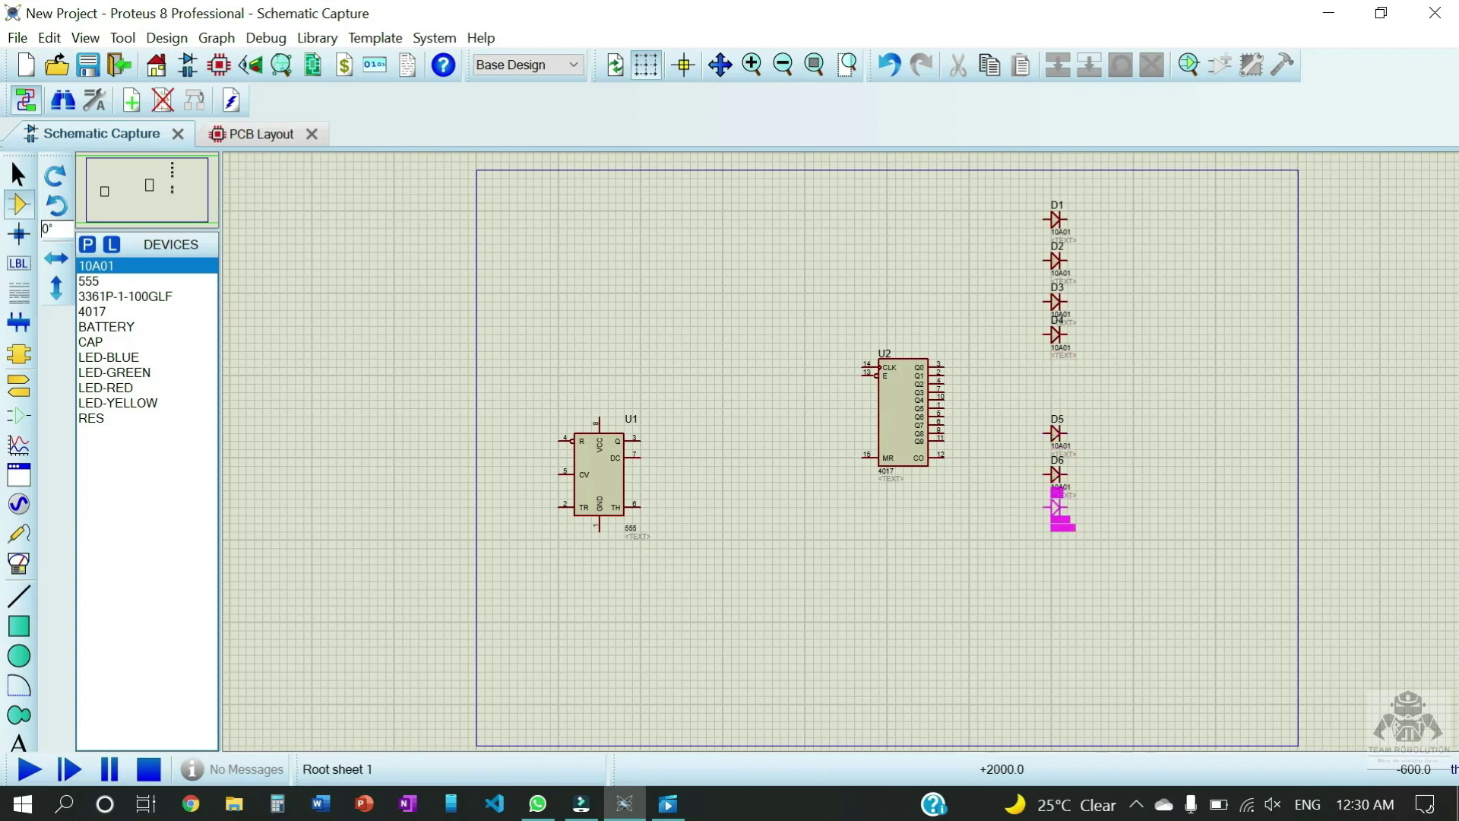
click(1056, 508)
click(1056, 586)
click(1055, 589)
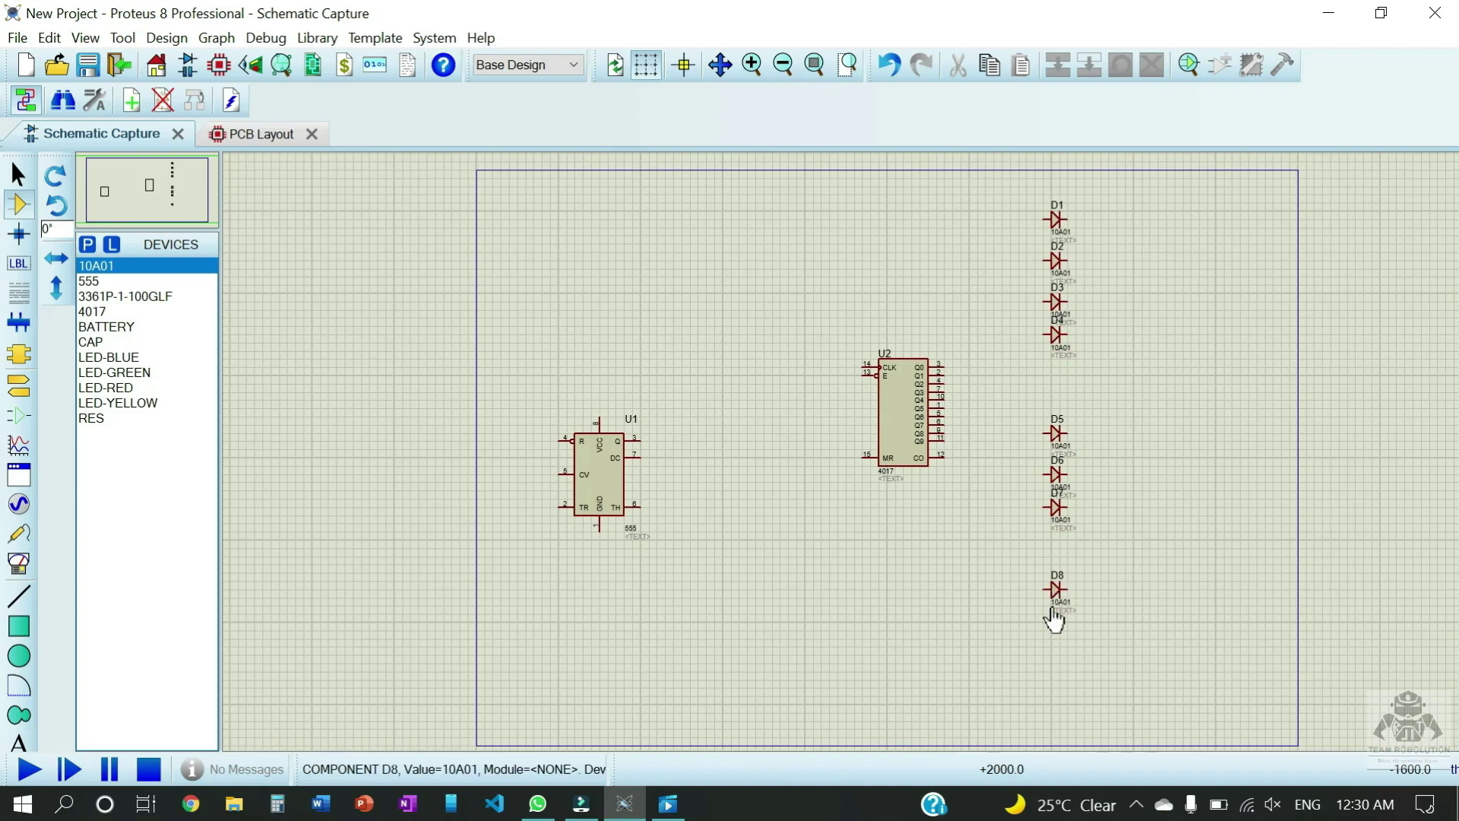
click(1055, 627)
click(1055, 630)
click(1054, 659)
click(1055, 662)
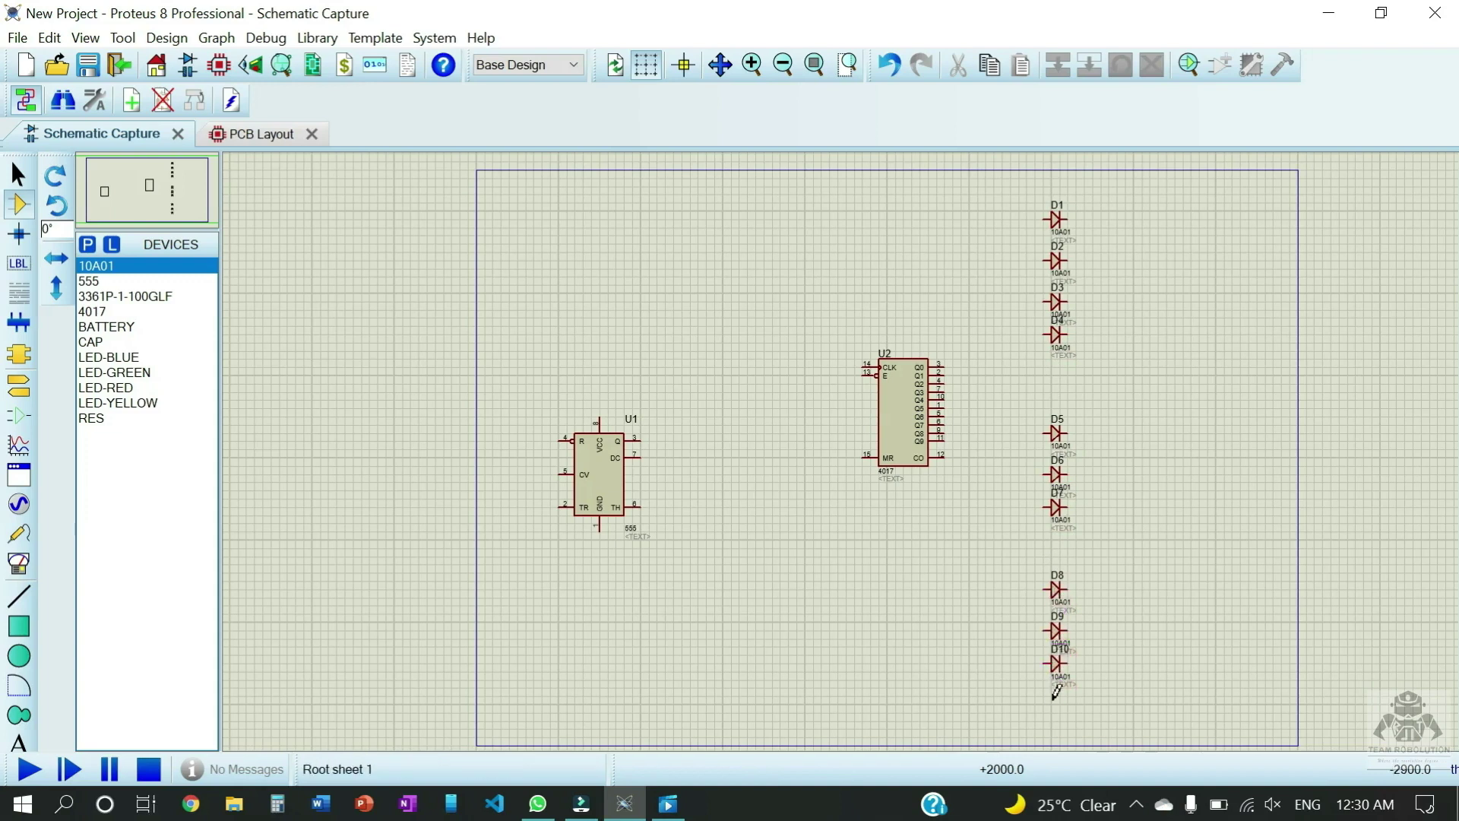
Place resistors R1, R2 and R3 to the right of the top, middle and lower diodes
click(96, 418)
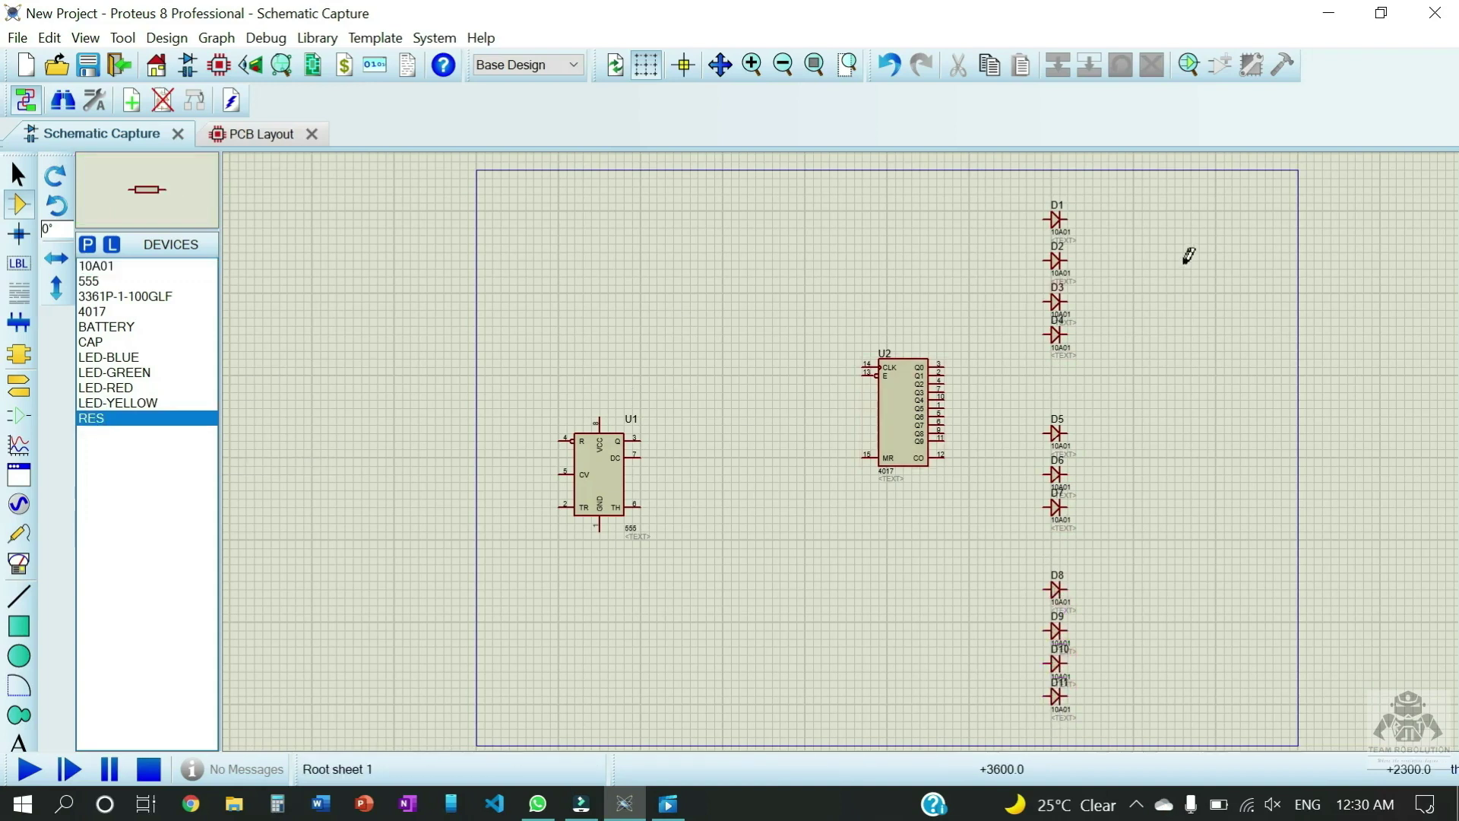
click(1163, 261)
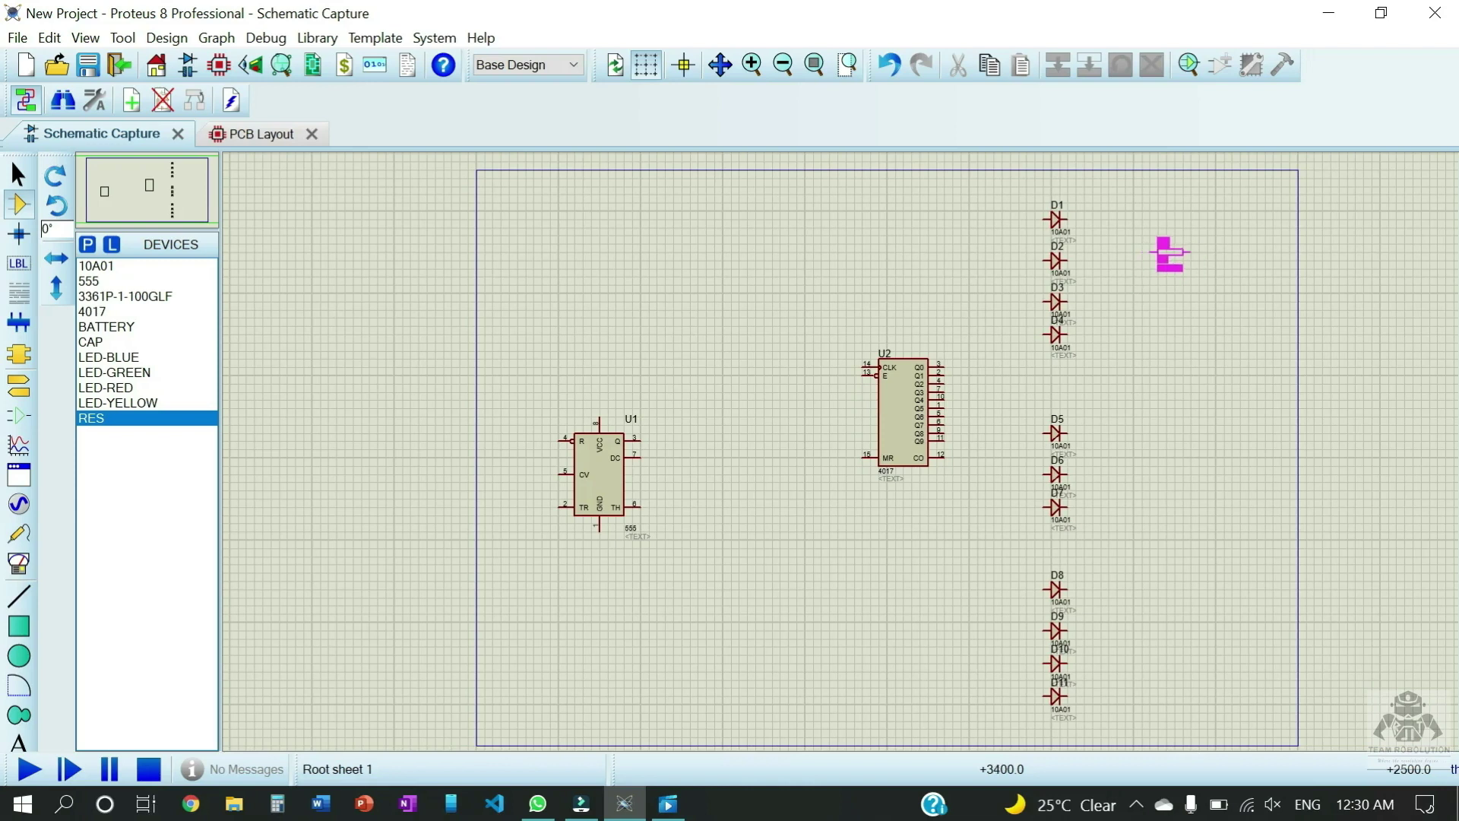
click(1170, 260)
click(1168, 474)
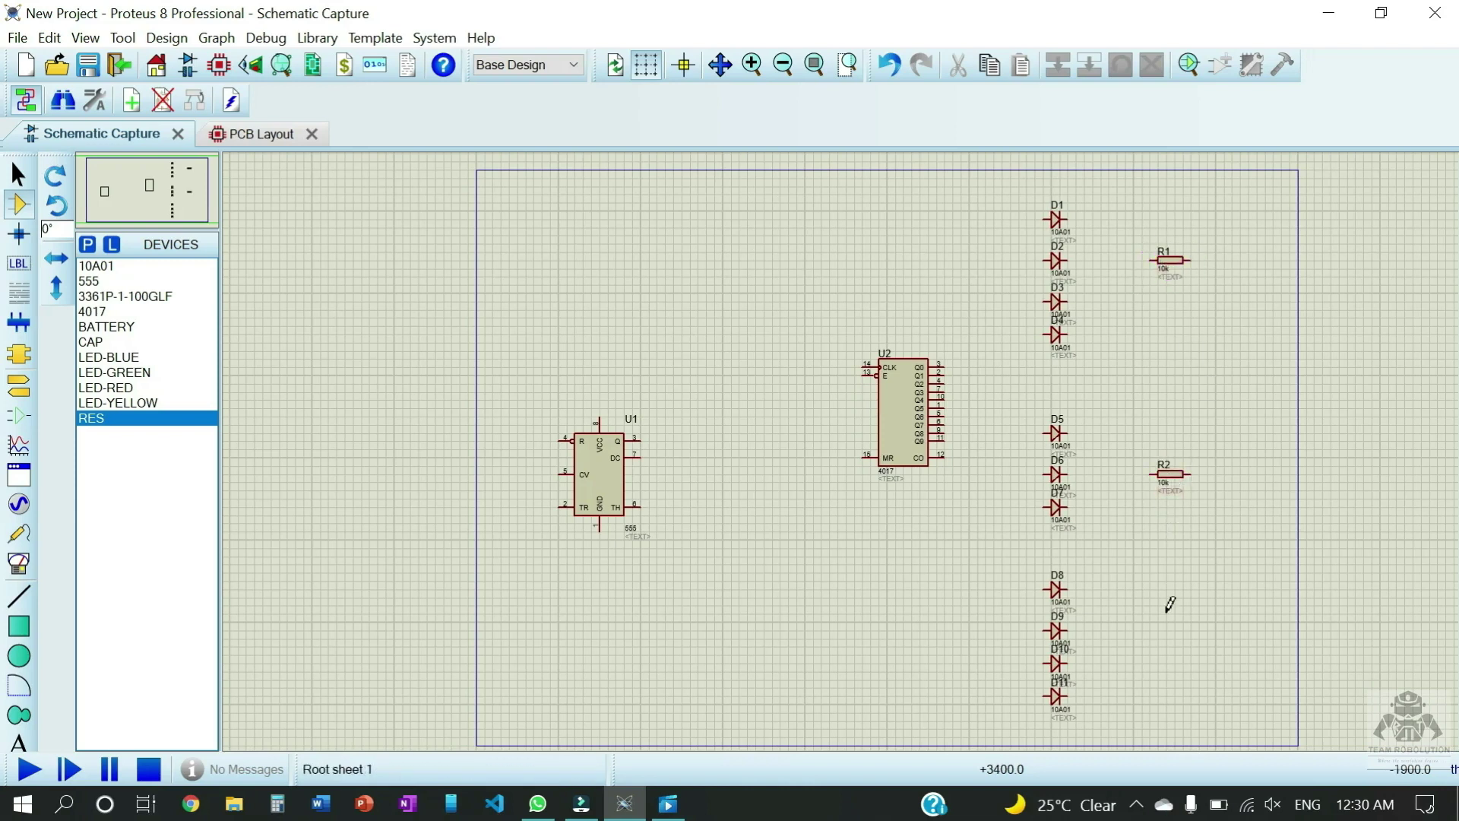
click(1167, 631)
click(1169, 637)
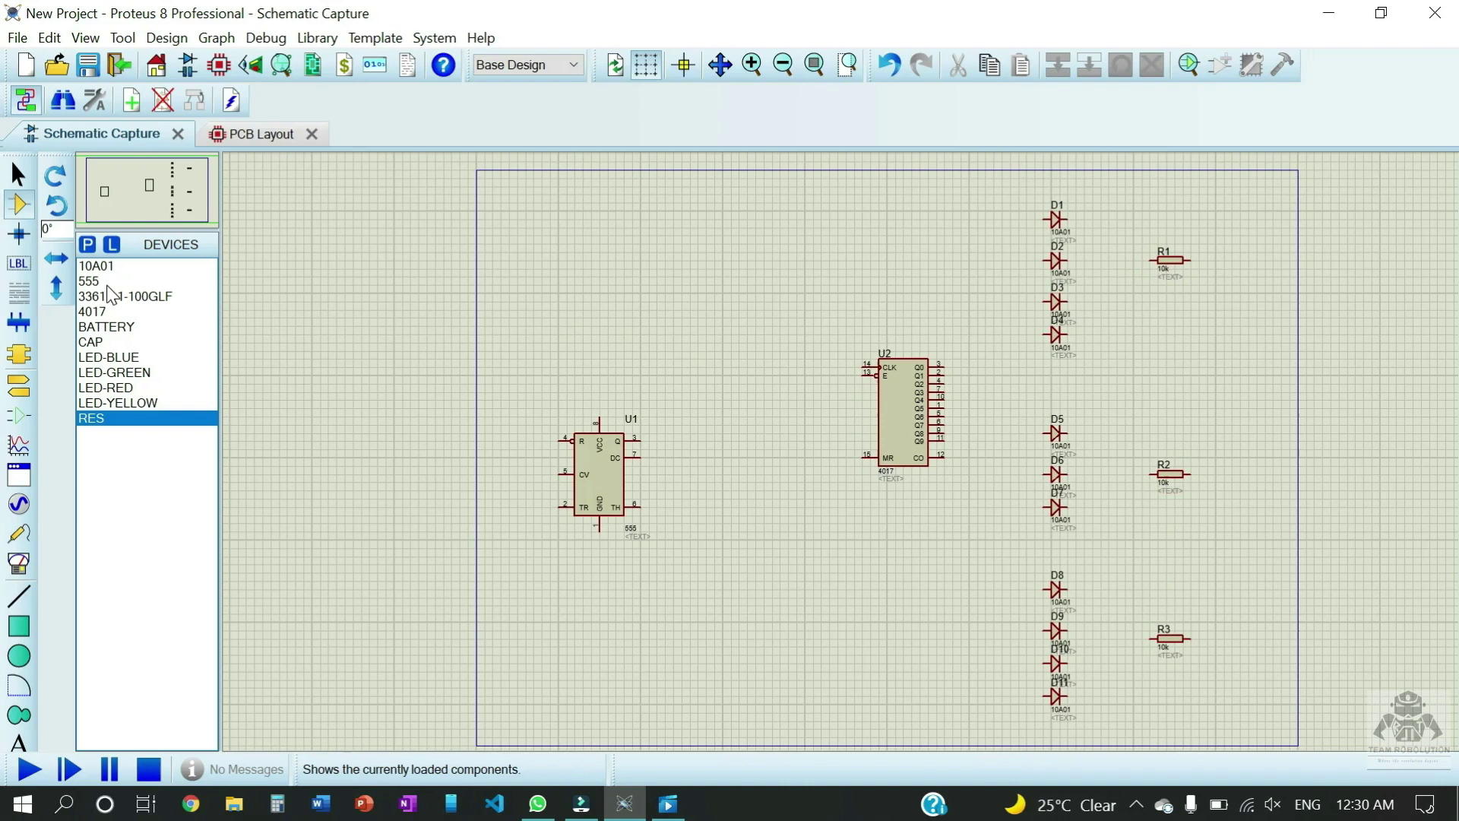
Place red LED D12, yellow D13 and green D14 beside R1, R2 and R3
click(130, 389)
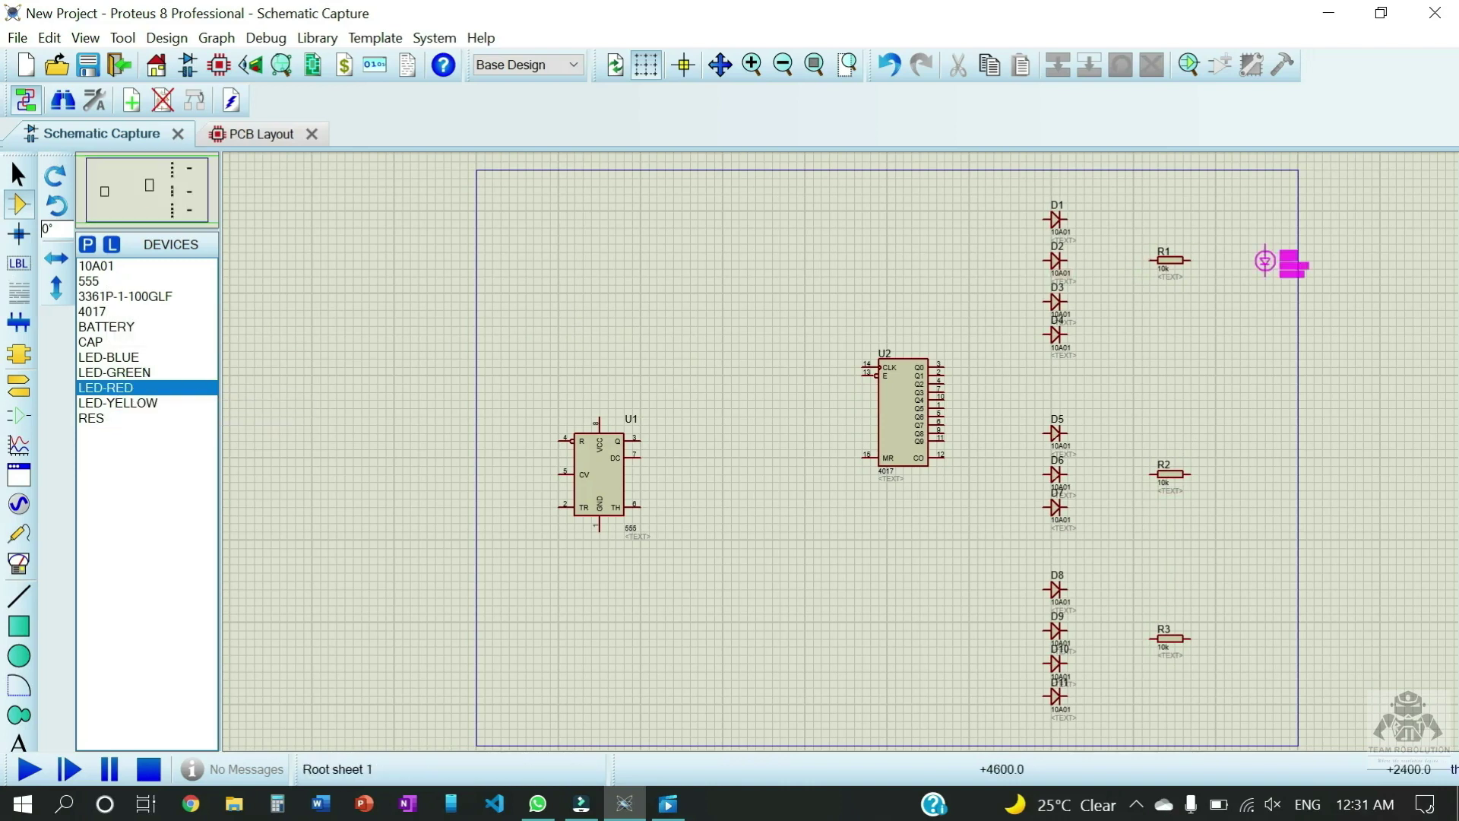
click(1267, 255)
click(117, 403)
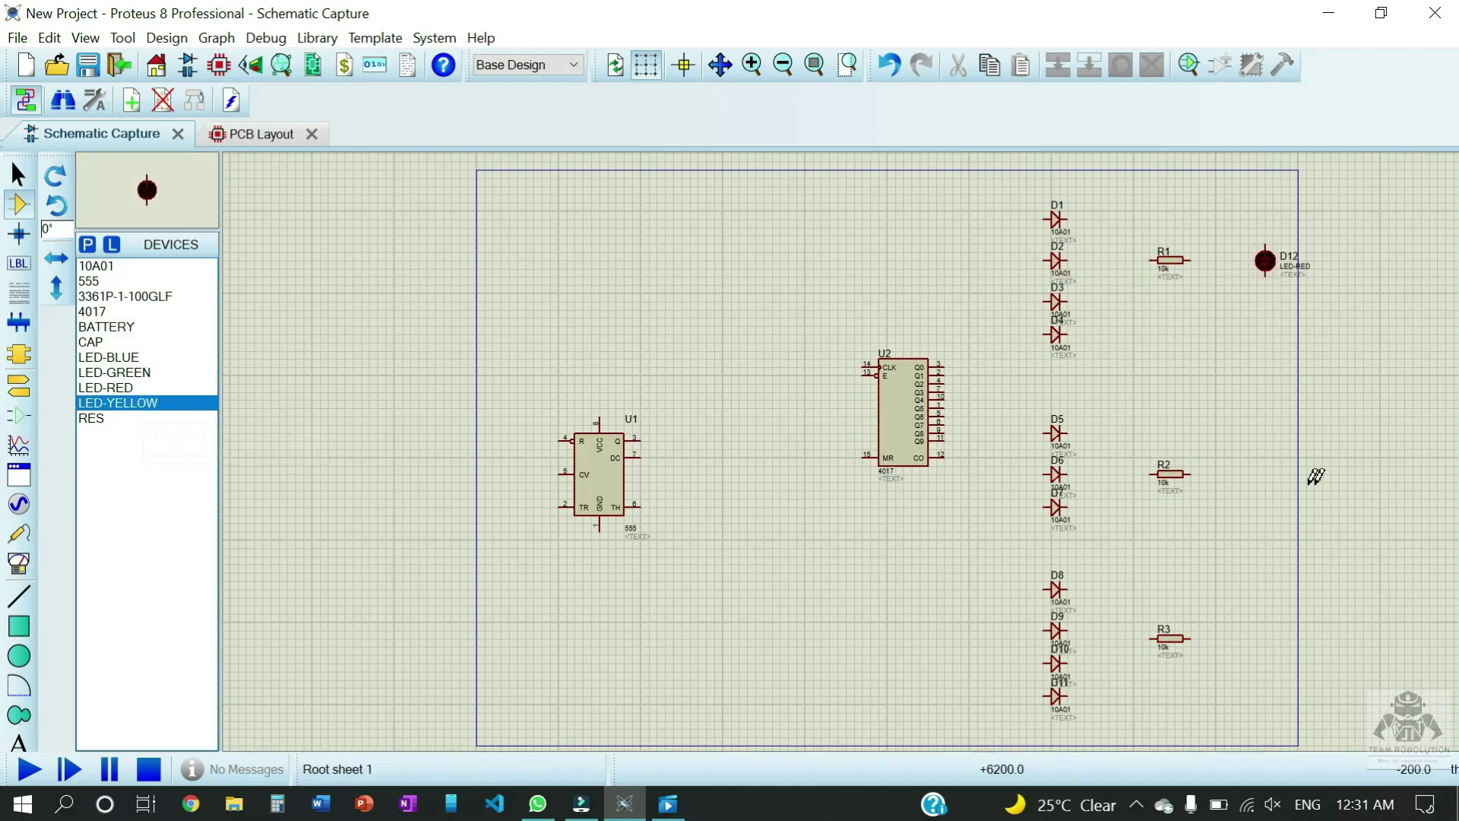
click(1276, 477)
click(1267, 484)
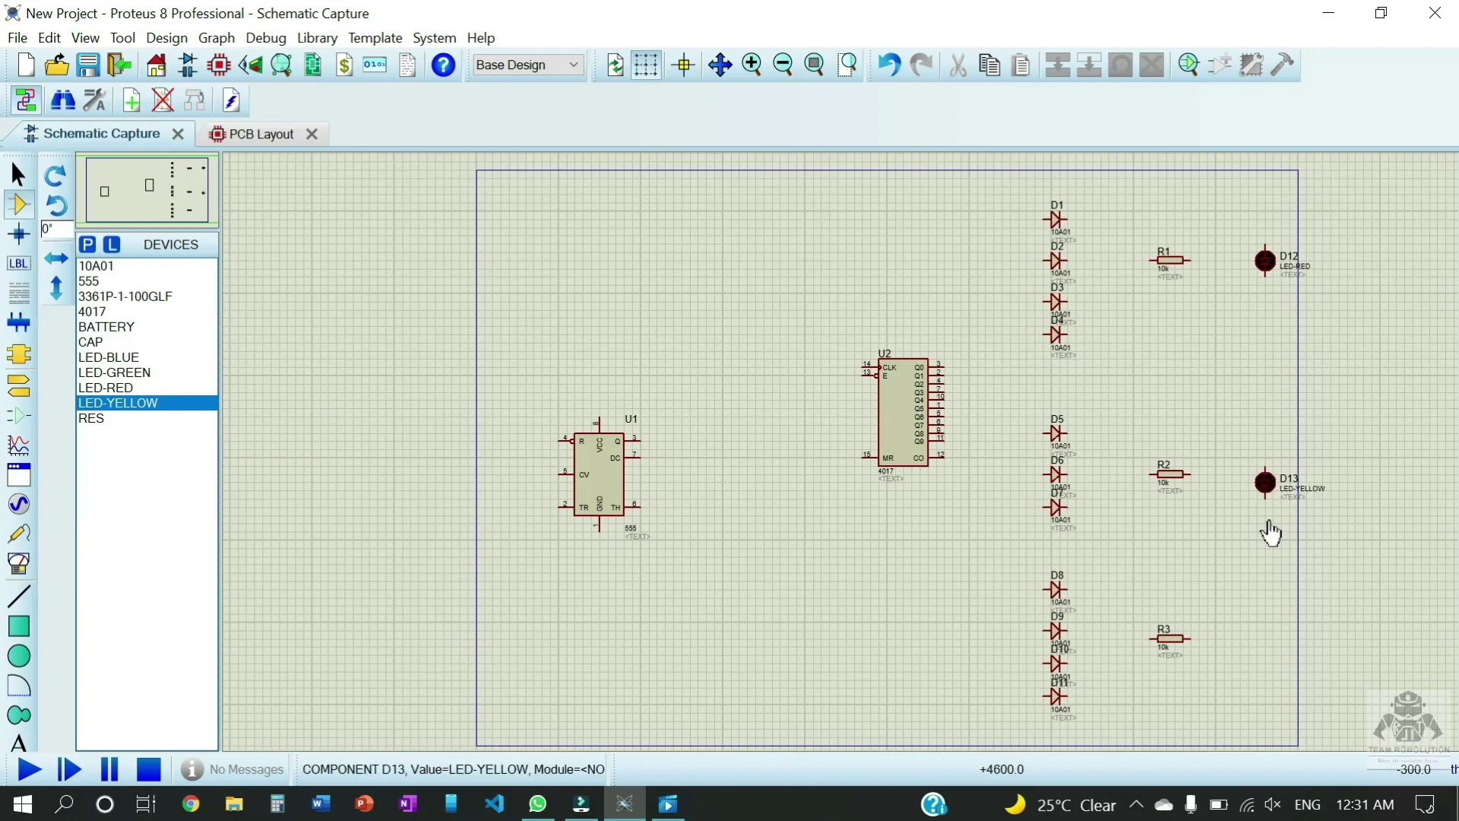
click(144, 357)
click(163, 373)
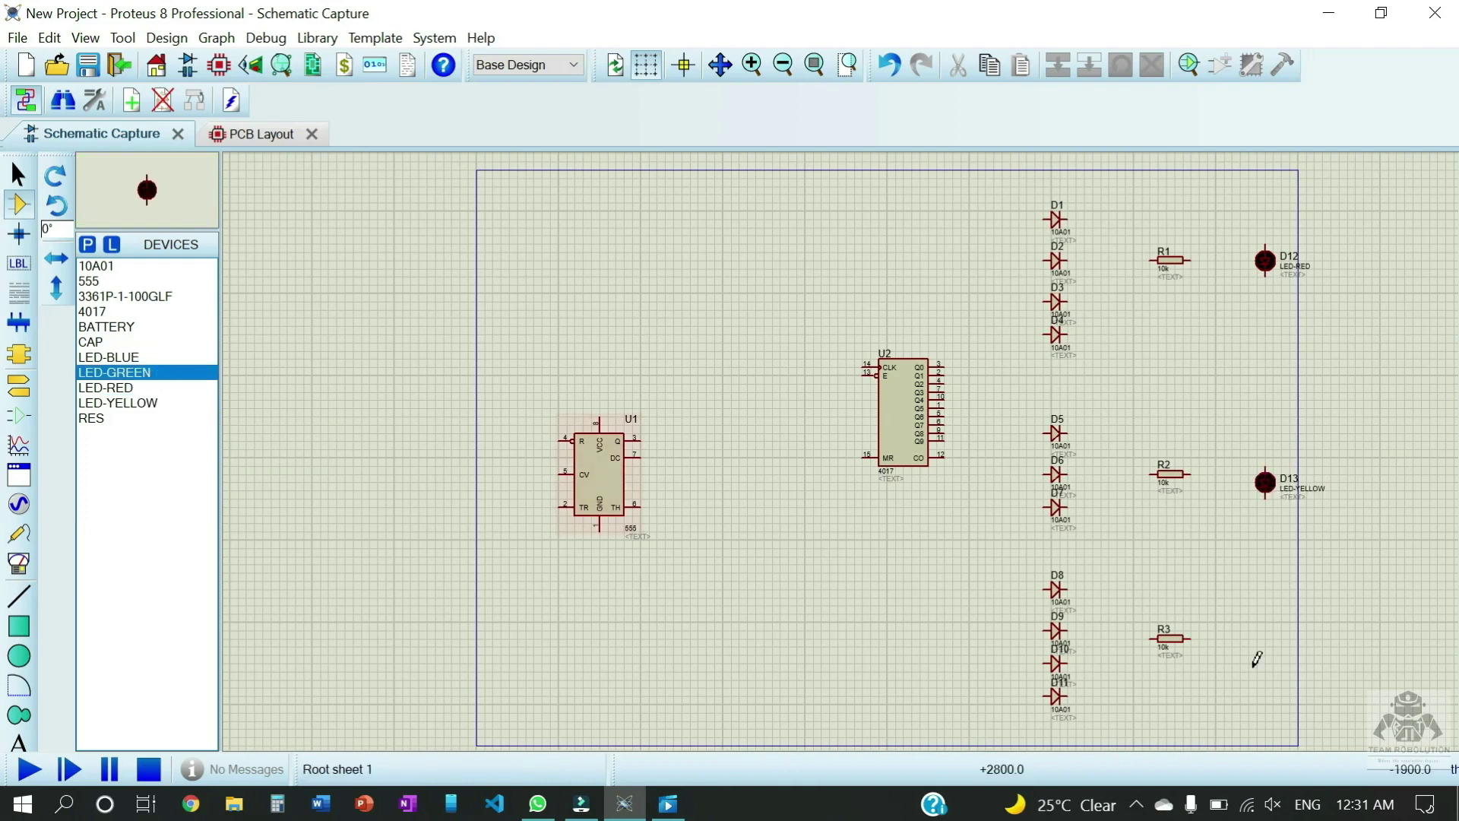
click(1275, 627)
click(1267, 645)
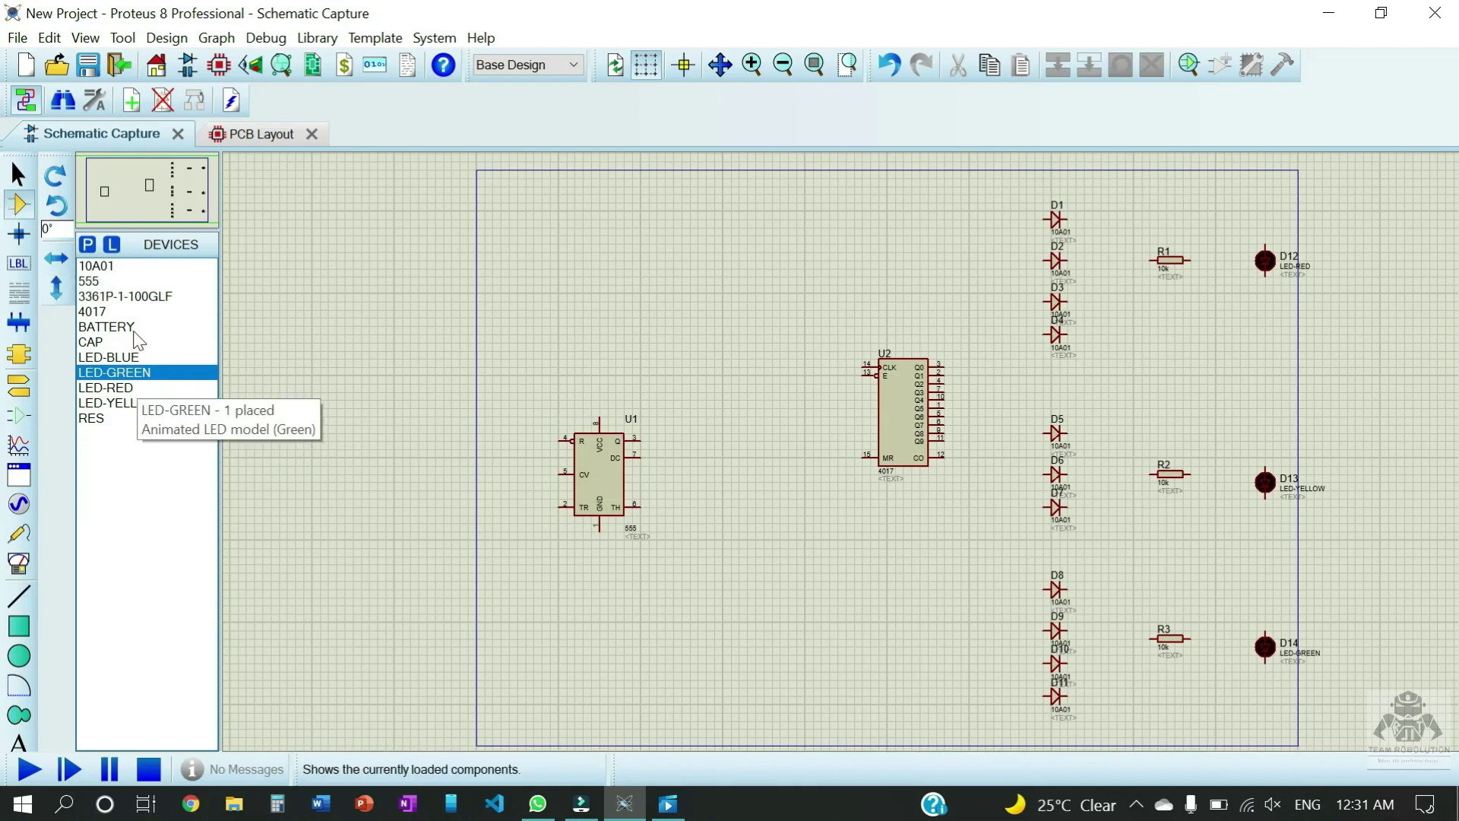
Place potentiometer RV1 between the timer and counter, turned horizontal
click(114, 296)
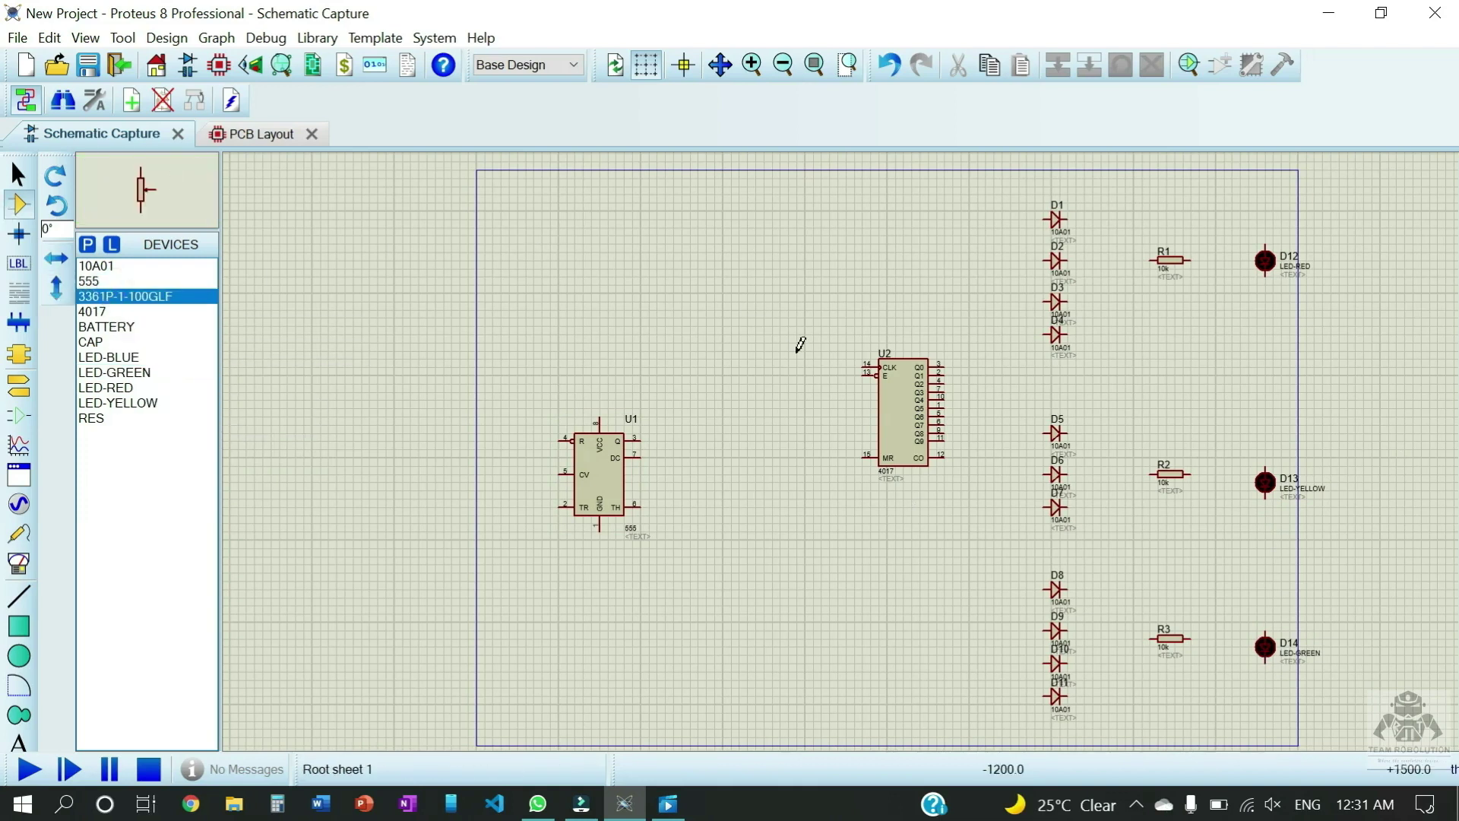
click(687, 336)
click(689, 343)
right_click(689, 344)
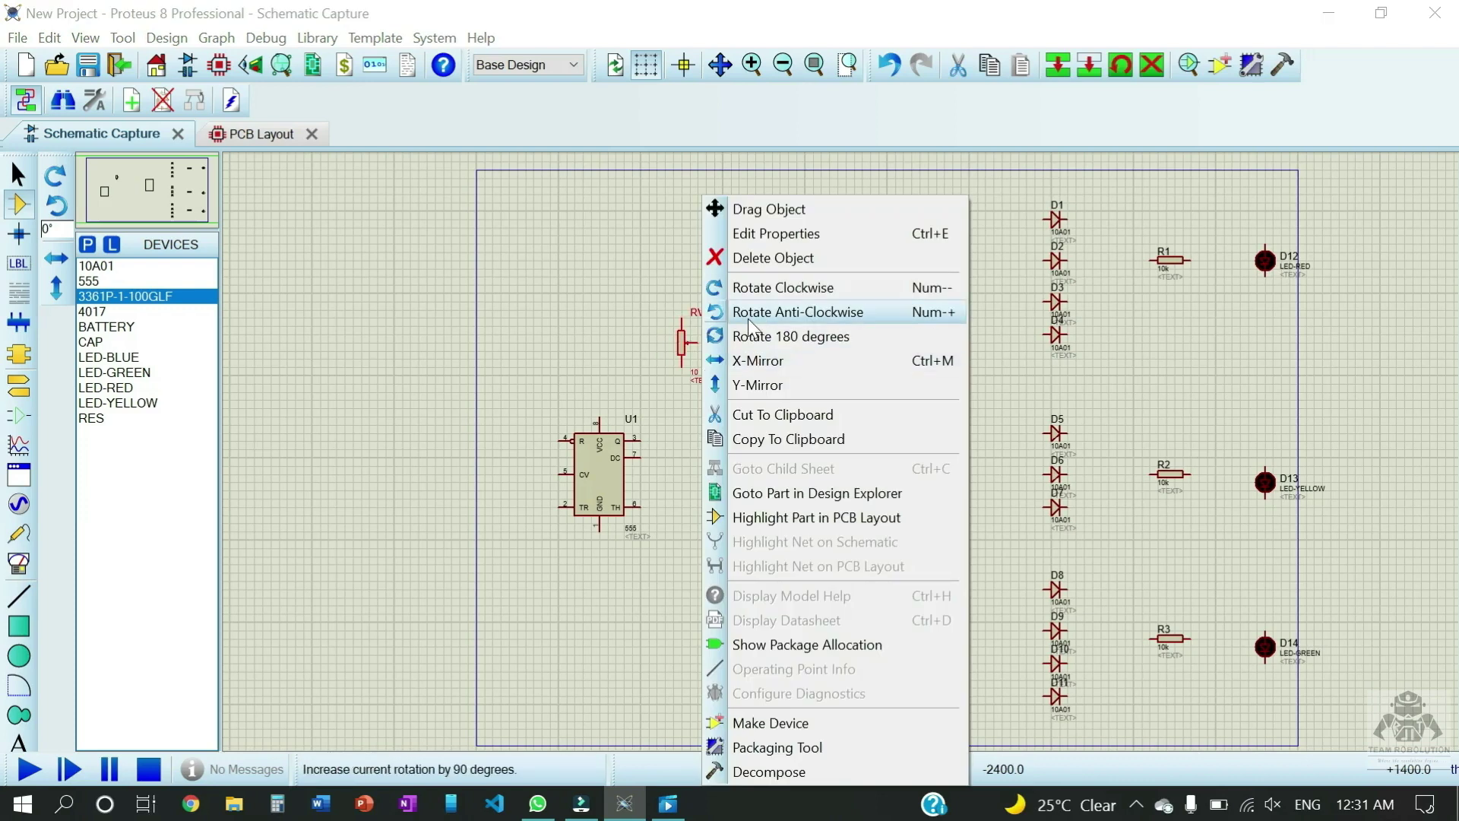
click(747, 314)
Place vertical resistors R4 left of the counter and R5 above the 555 timer
click(126, 265)
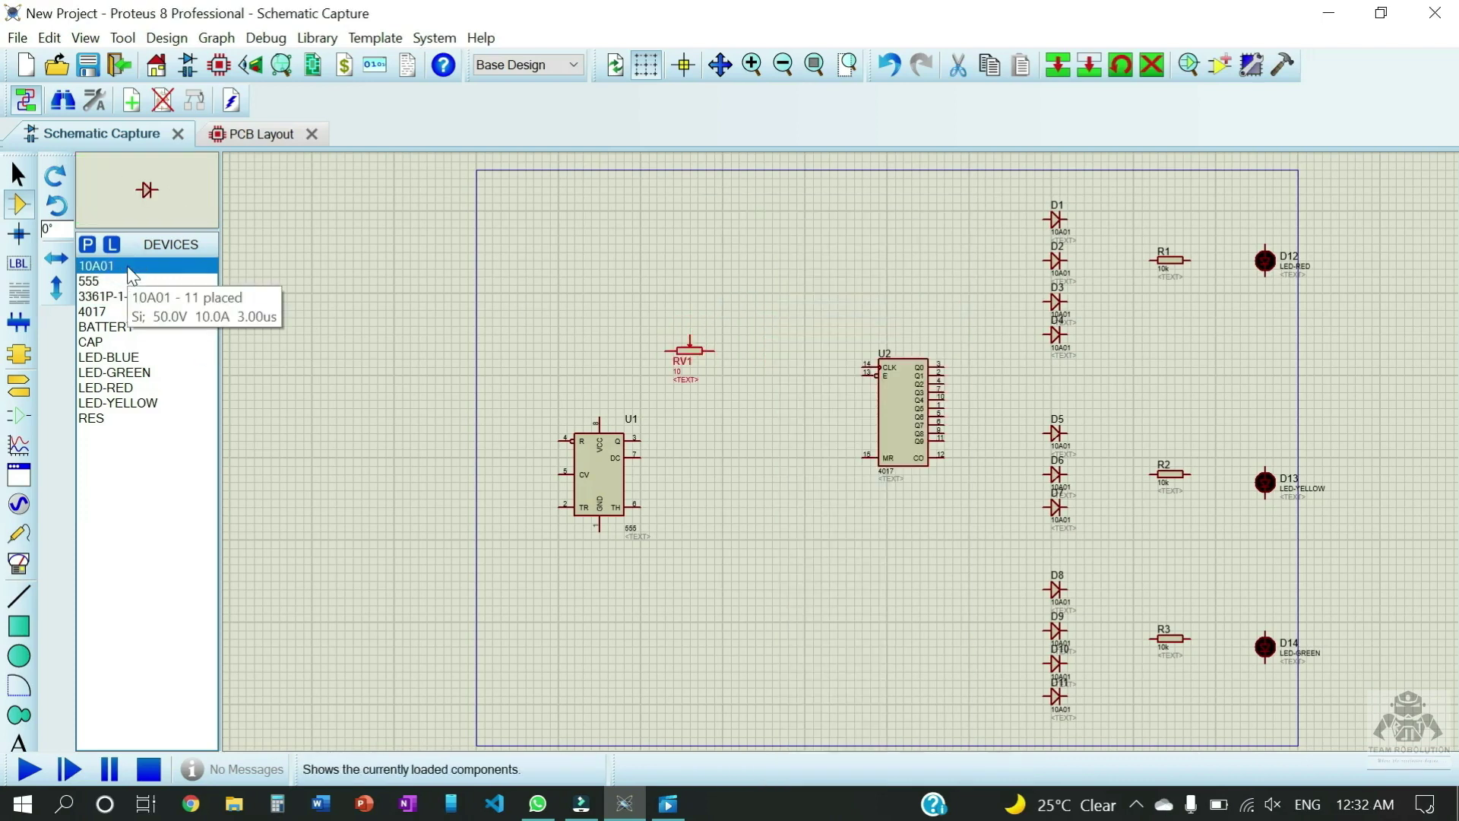
click(103, 418)
click(793, 318)
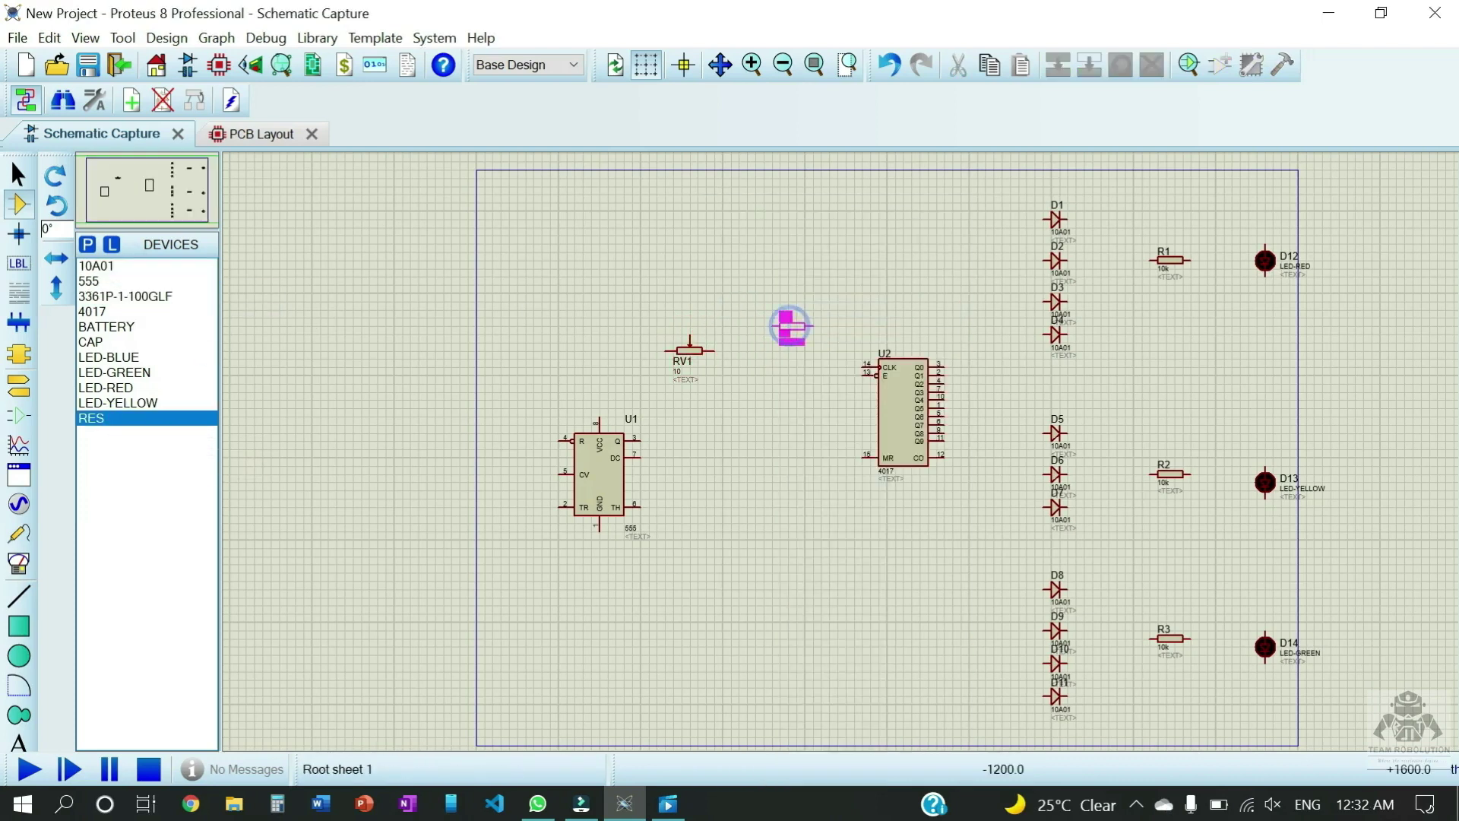
click(791, 333)
right_click(791, 334)
click(873, 287)
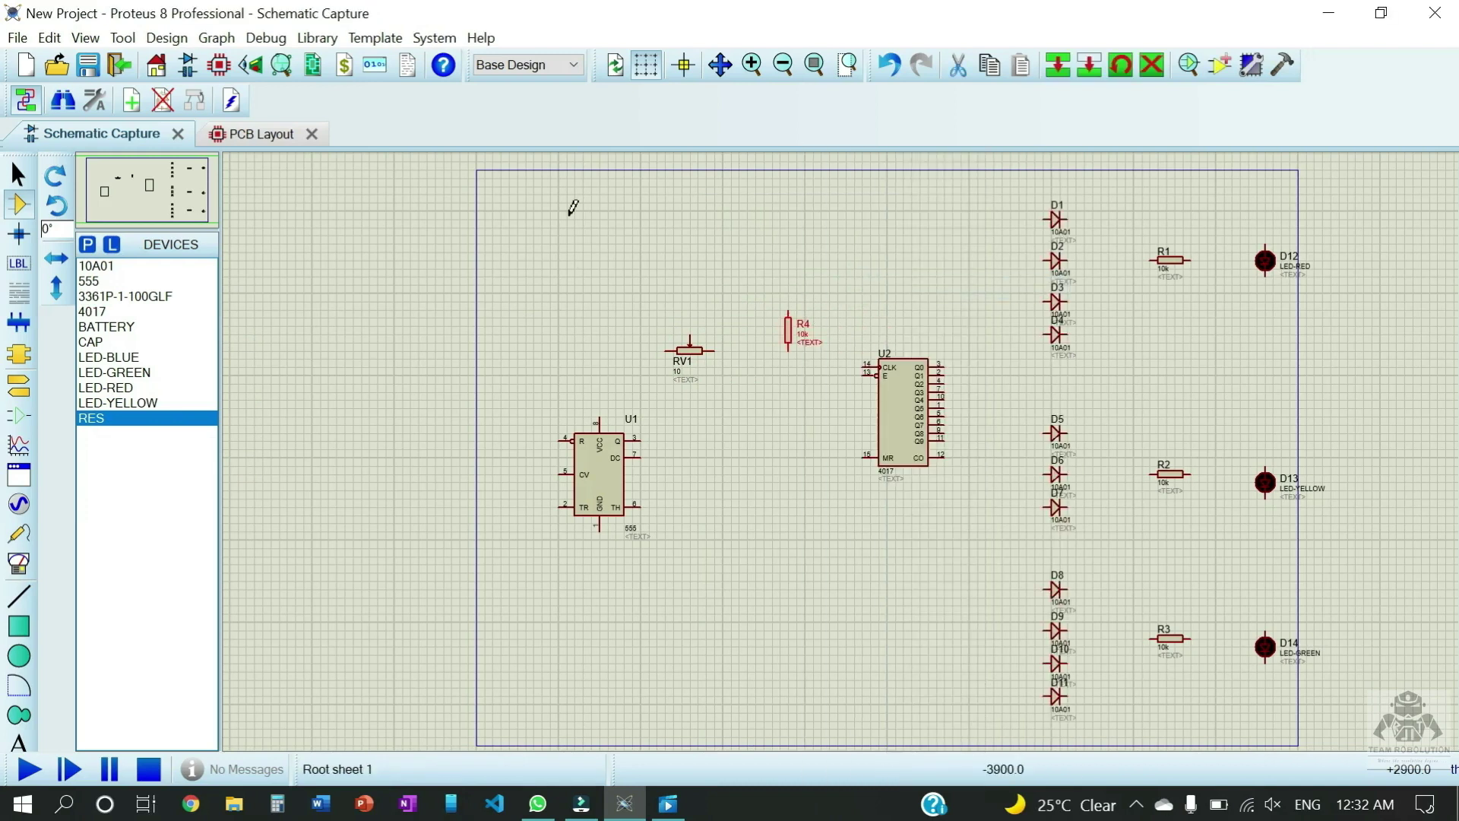
click(604, 274)
click(604, 286)
right_click(605, 286)
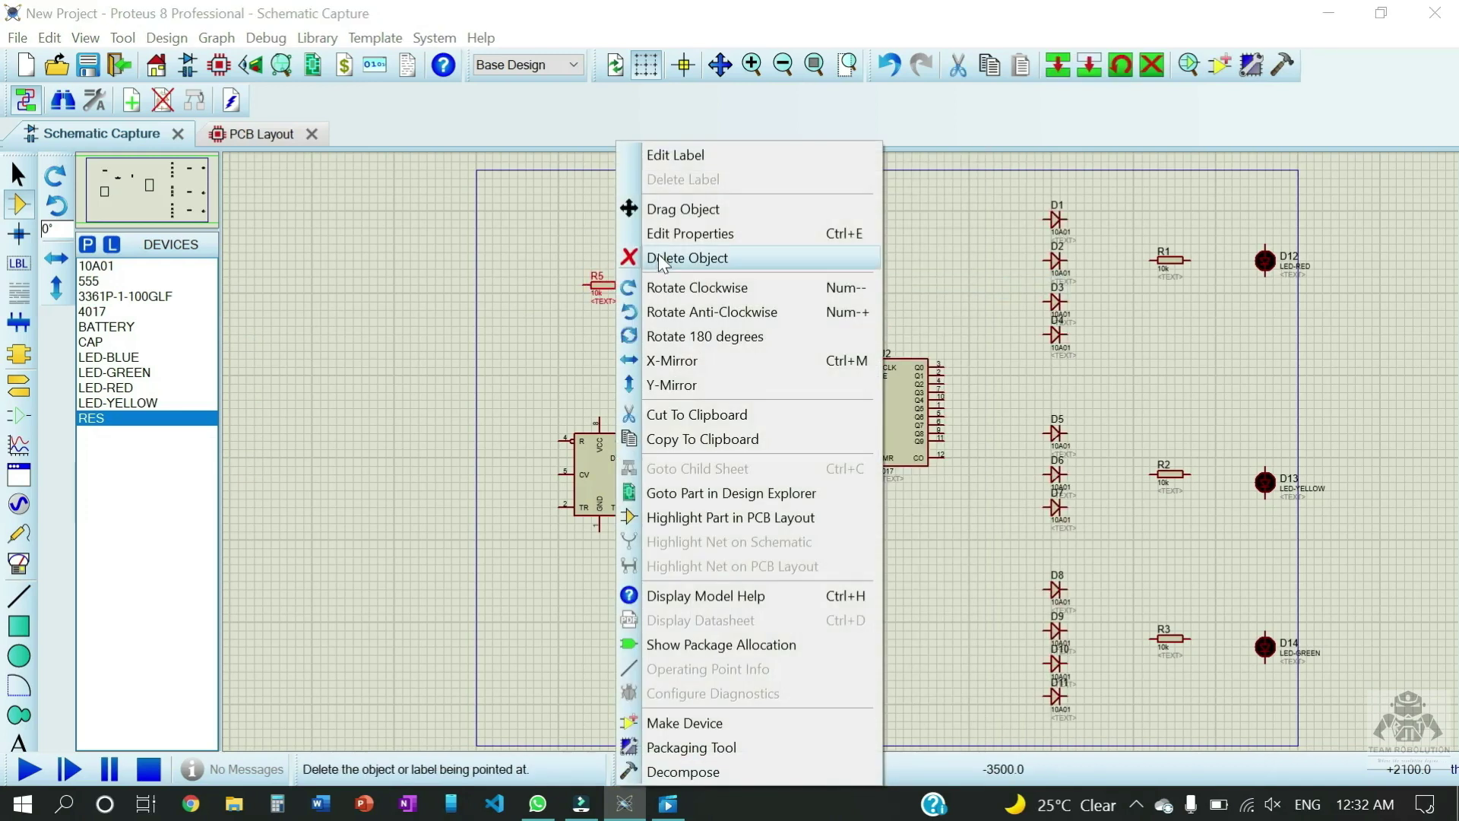
click(669, 284)
Place capacitor C1 below-left of the timer, rotated vertical
click(91, 341)
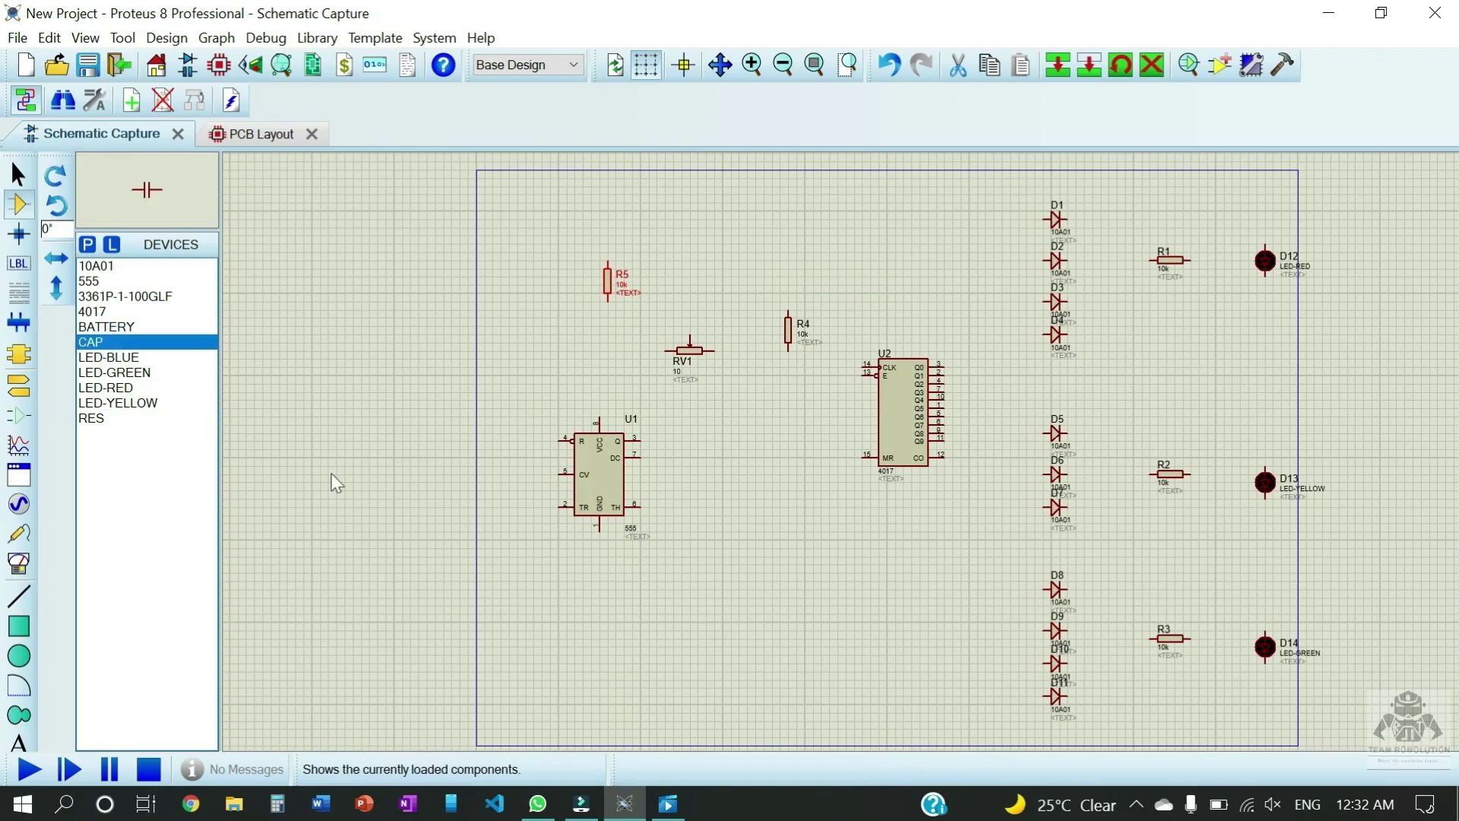
click(515, 563)
right_click(515, 563)
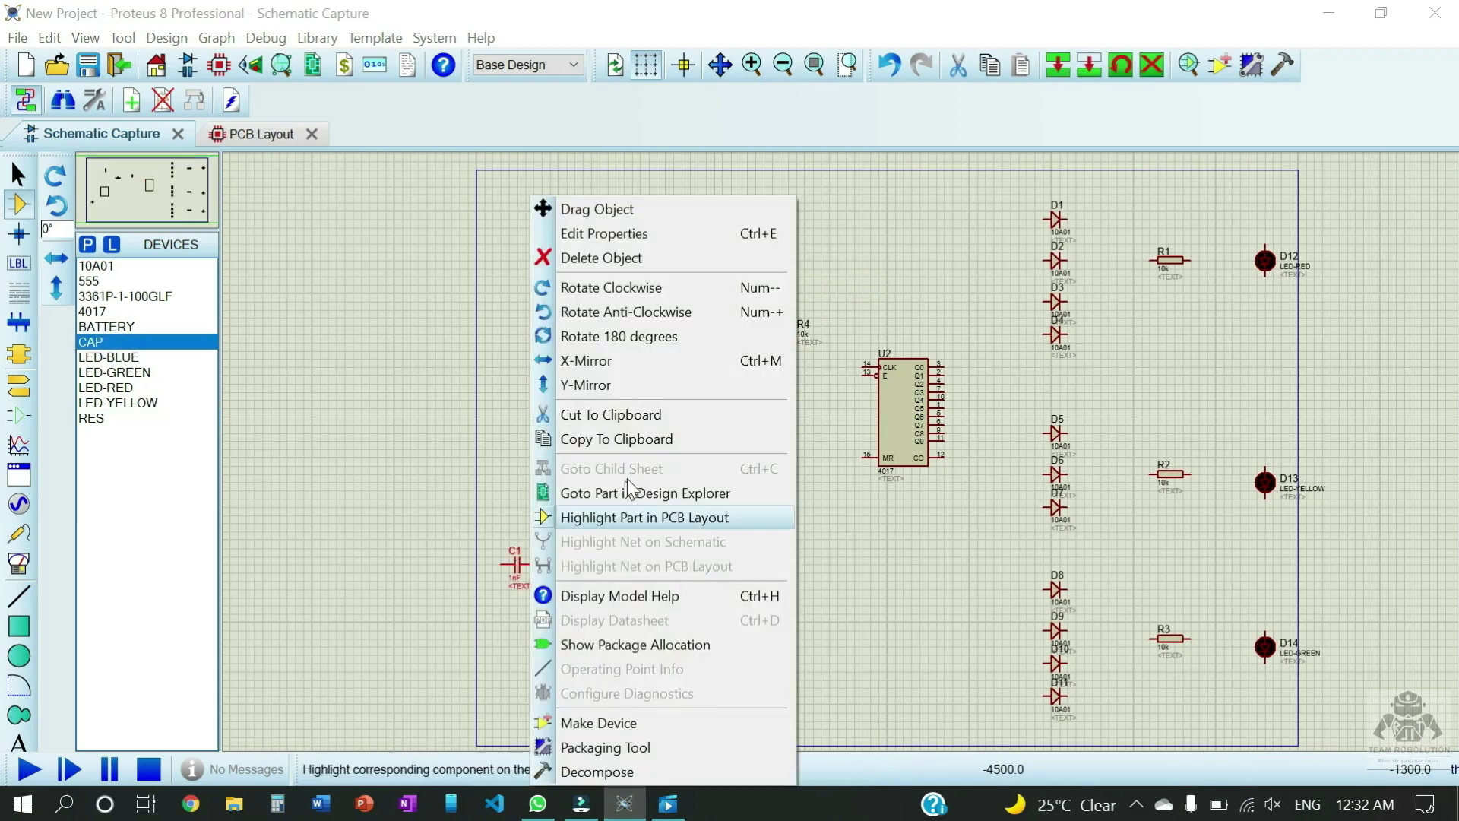
click(614, 291)
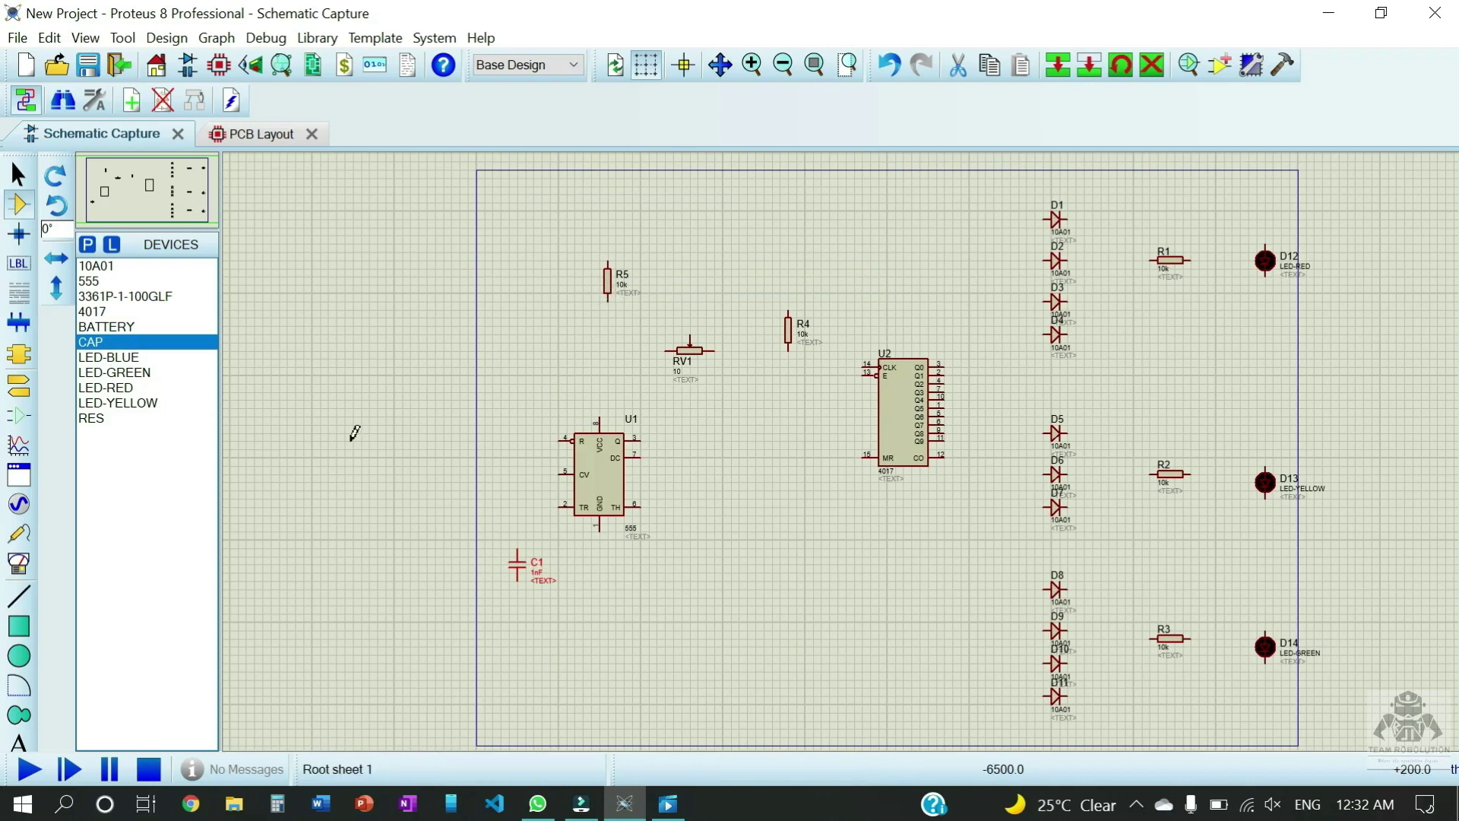
click(27, 390)
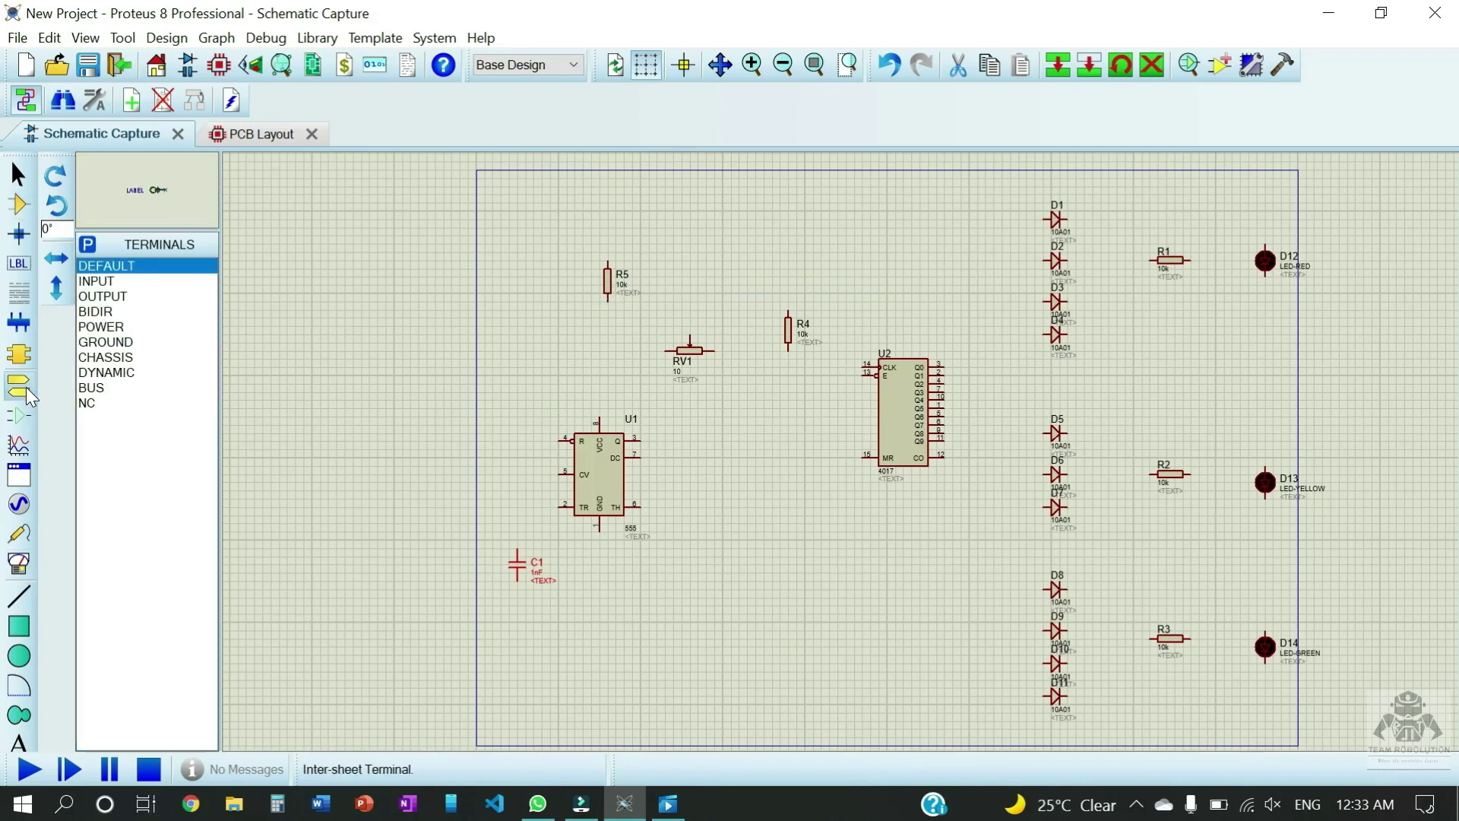
Place ground terminals below capacitor C1, the 555 timer and resistor R4
click(100, 343)
click(515, 645)
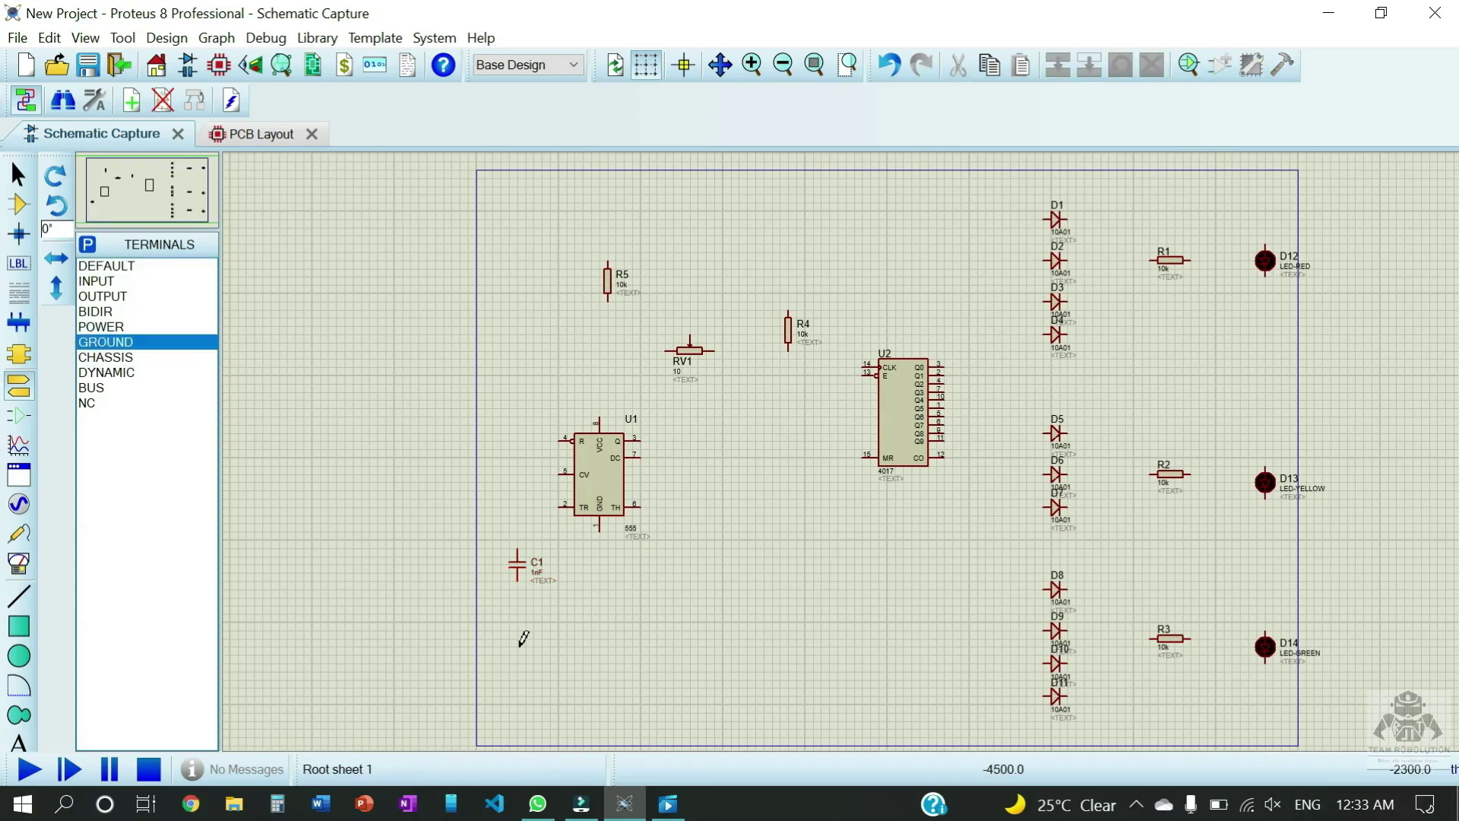
click(599, 644)
click(689, 562)
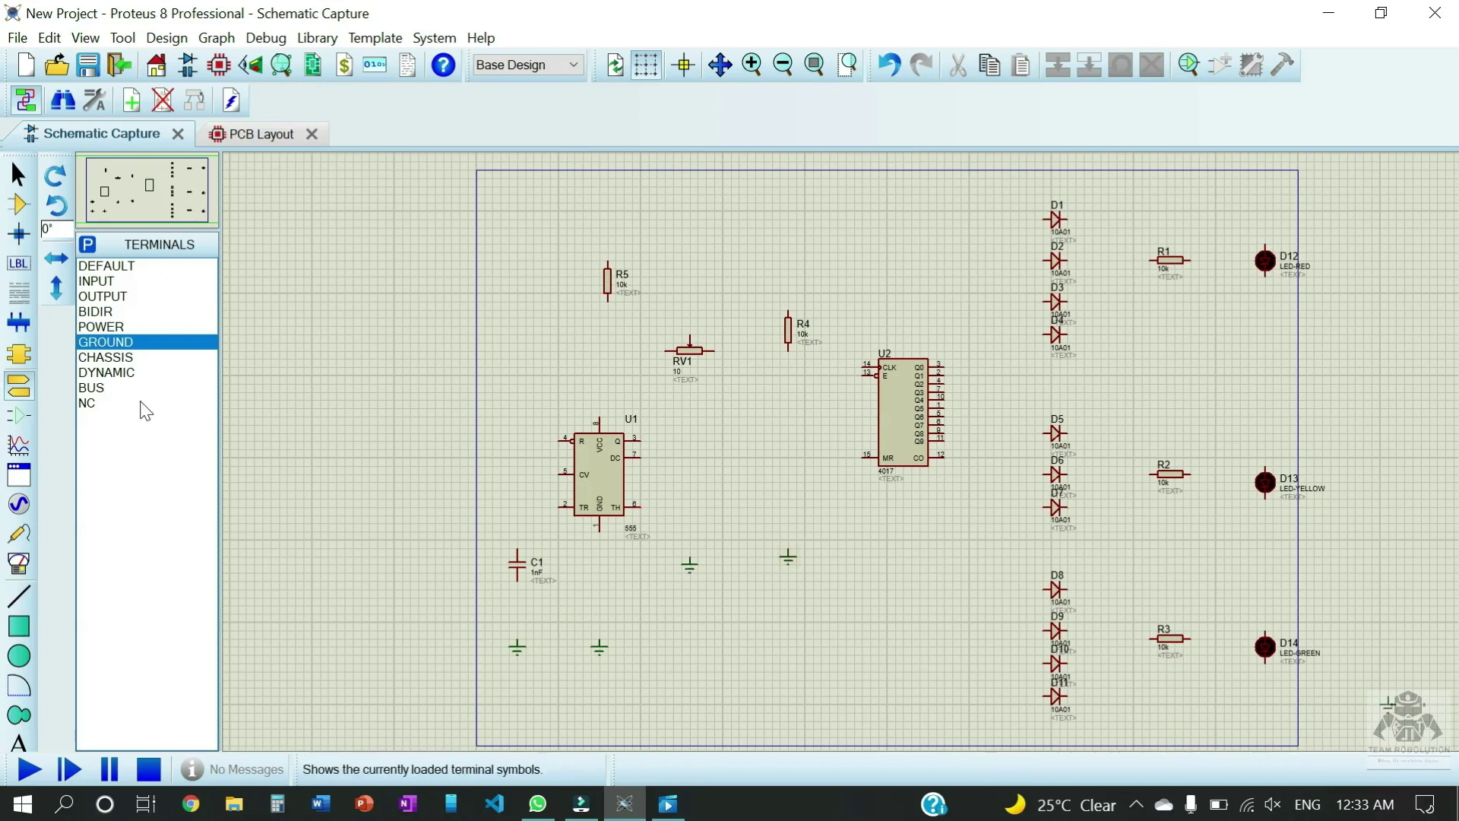
Return to component mode and select the LED-BLUE part
click(17, 174)
click(19, 205)
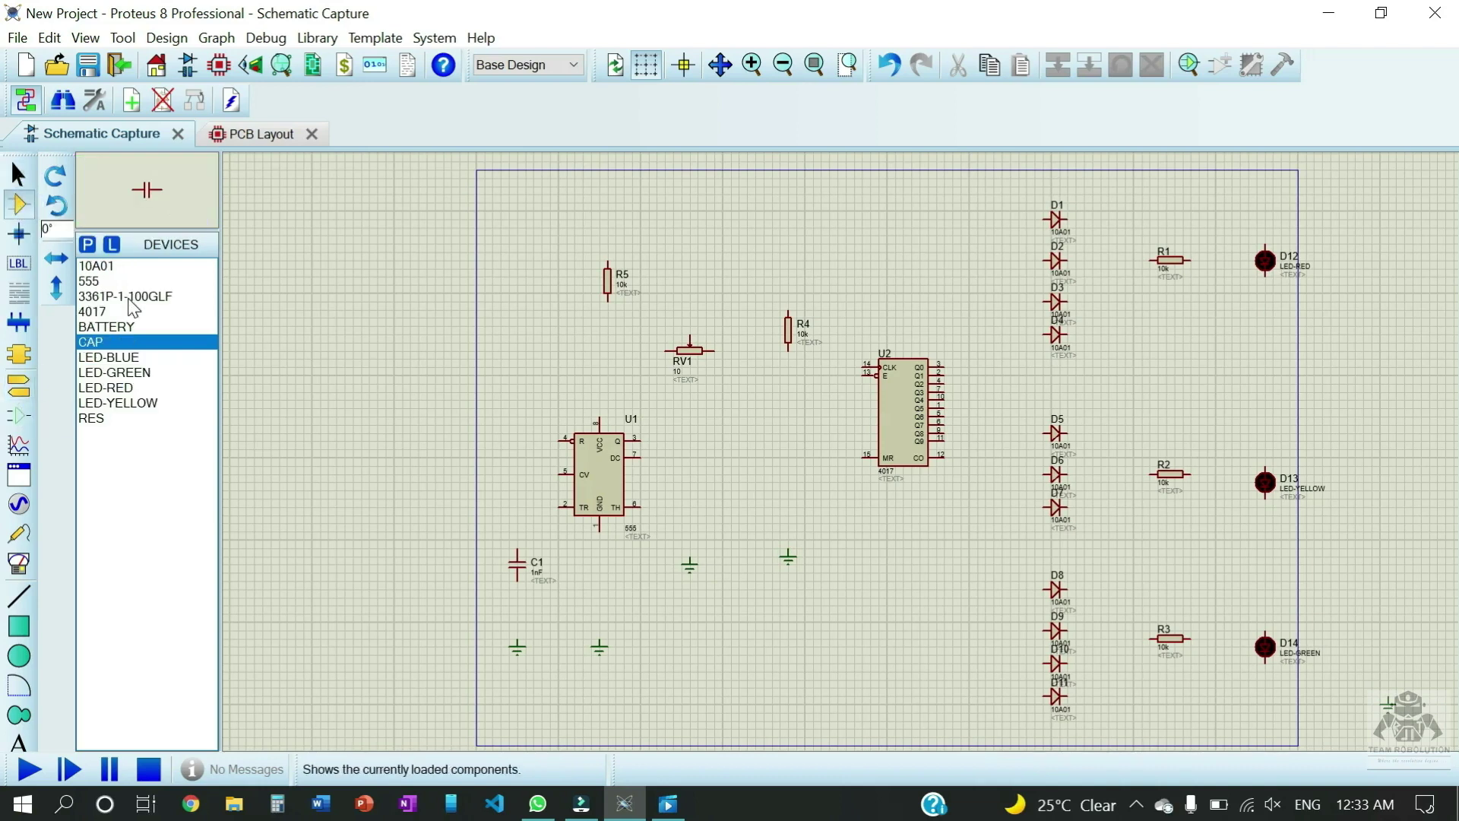
click(107, 357)
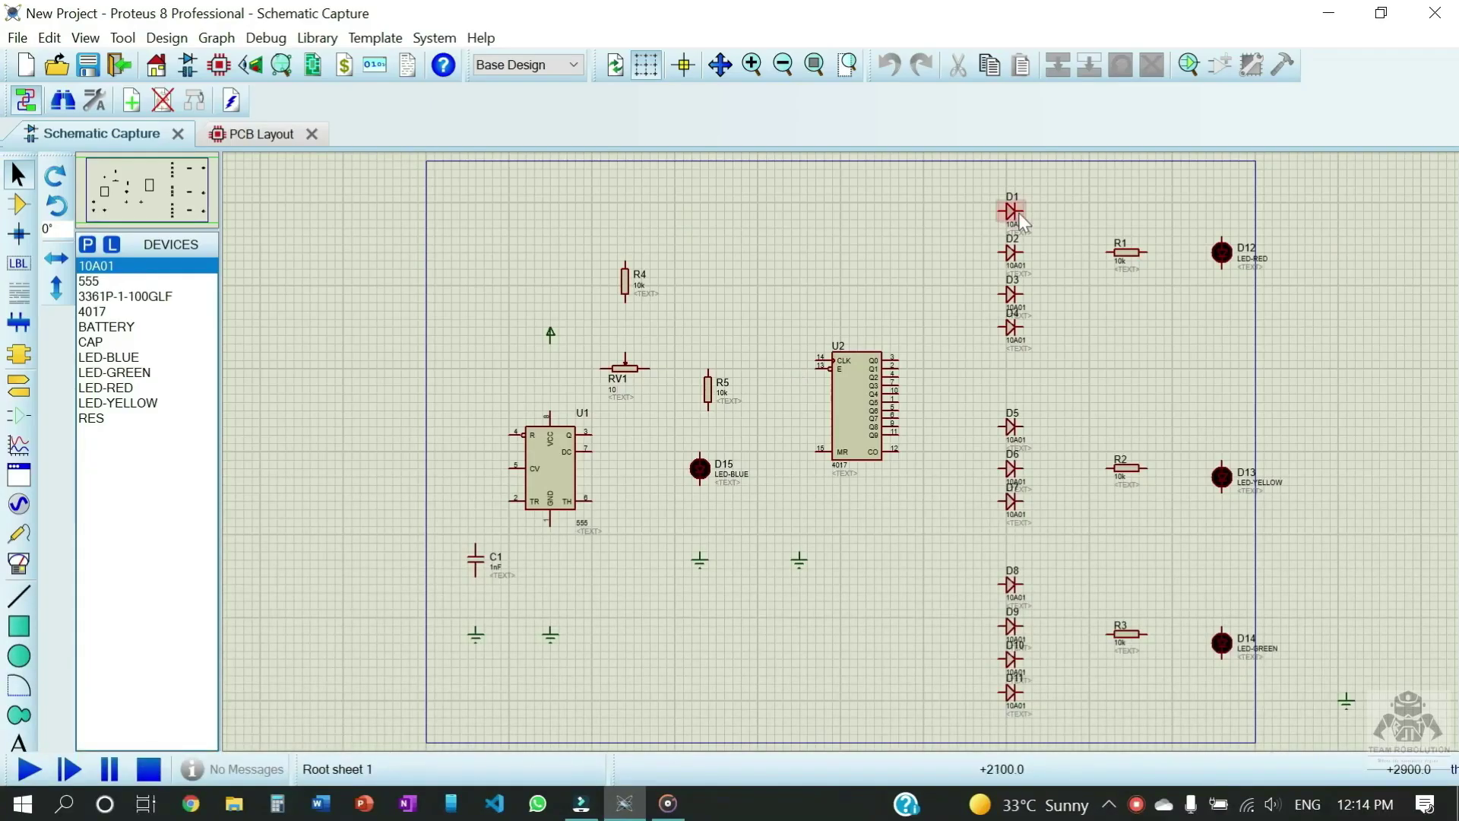
Wire diodes D1–D4 into R1's left end and R1's right end to red LED D12
click(1021, 212)
click(1106, 252)
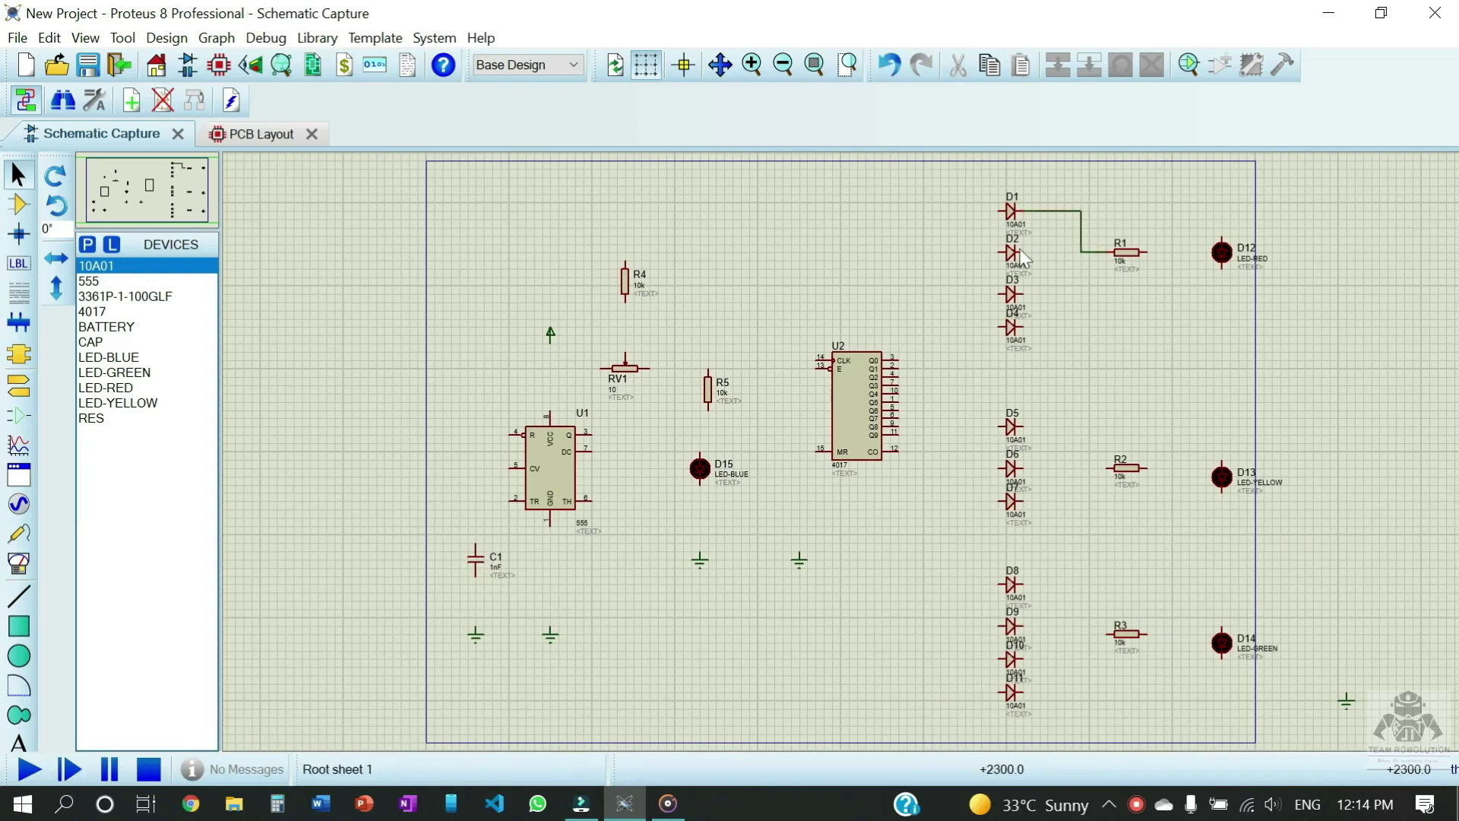
click(1022, 252)
click(1080, 252)
click(1022, 295)
click(1080, 262)
click(1022, 327)
click(1081, 294)
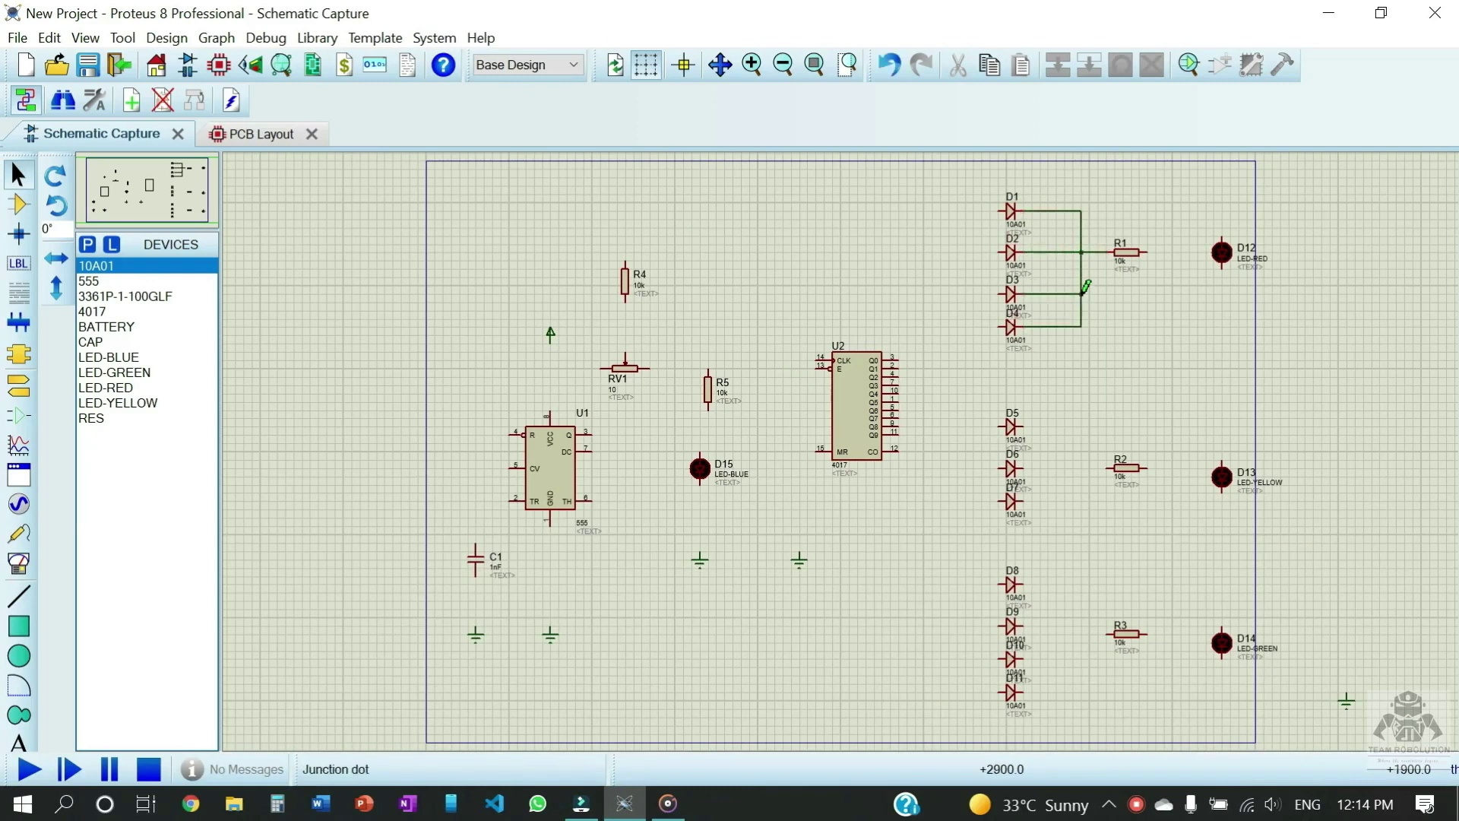
click(1147, 251)
click(1221, 237)
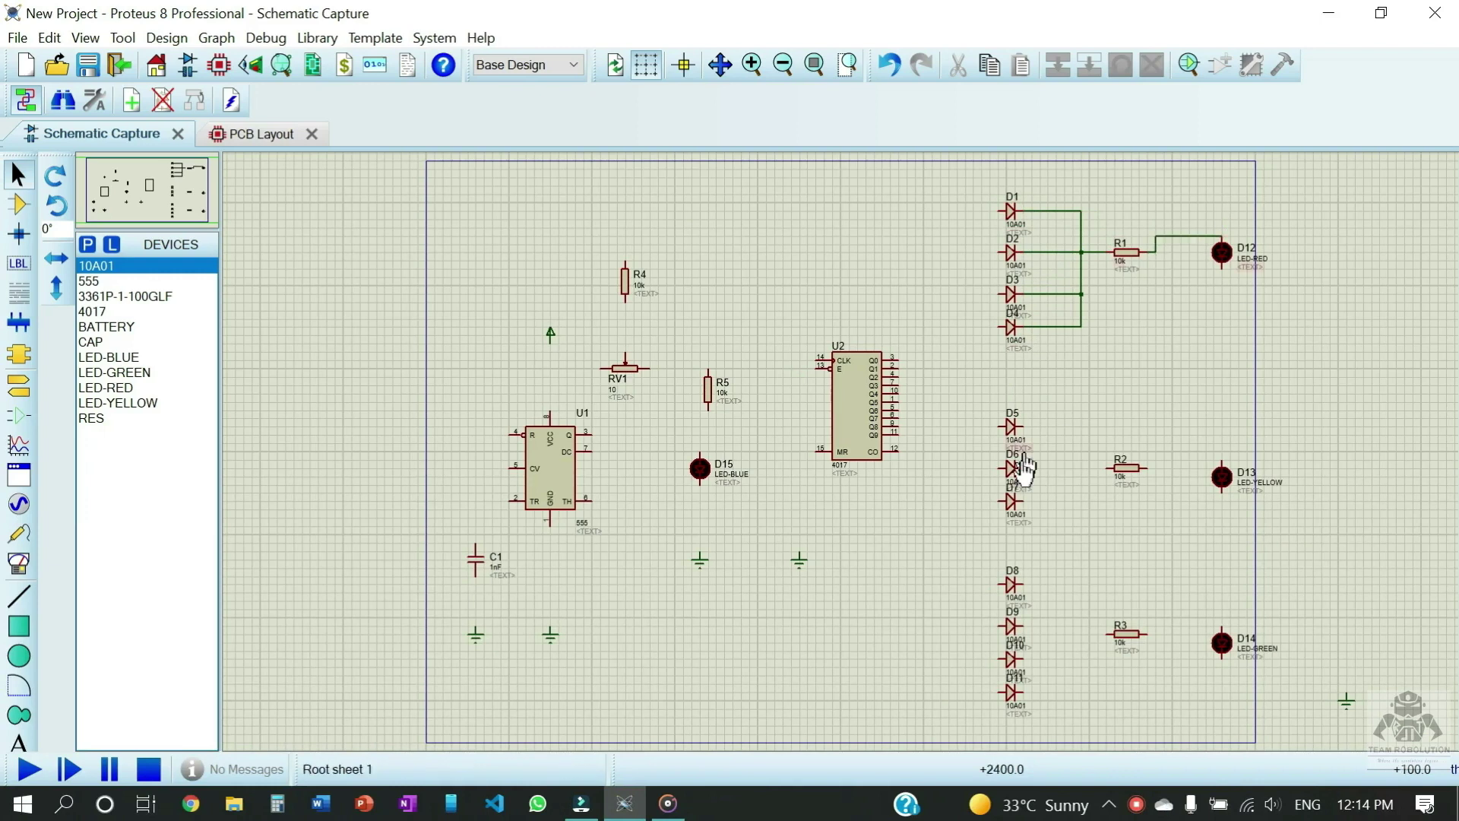
Wire diodes D5, D6 and D7 together into R2's left end
click(1022, 426)
click(1105, 467)
click(1022, 467)
click(1089, 467)
click(1022, 500)
click(1089, 479)
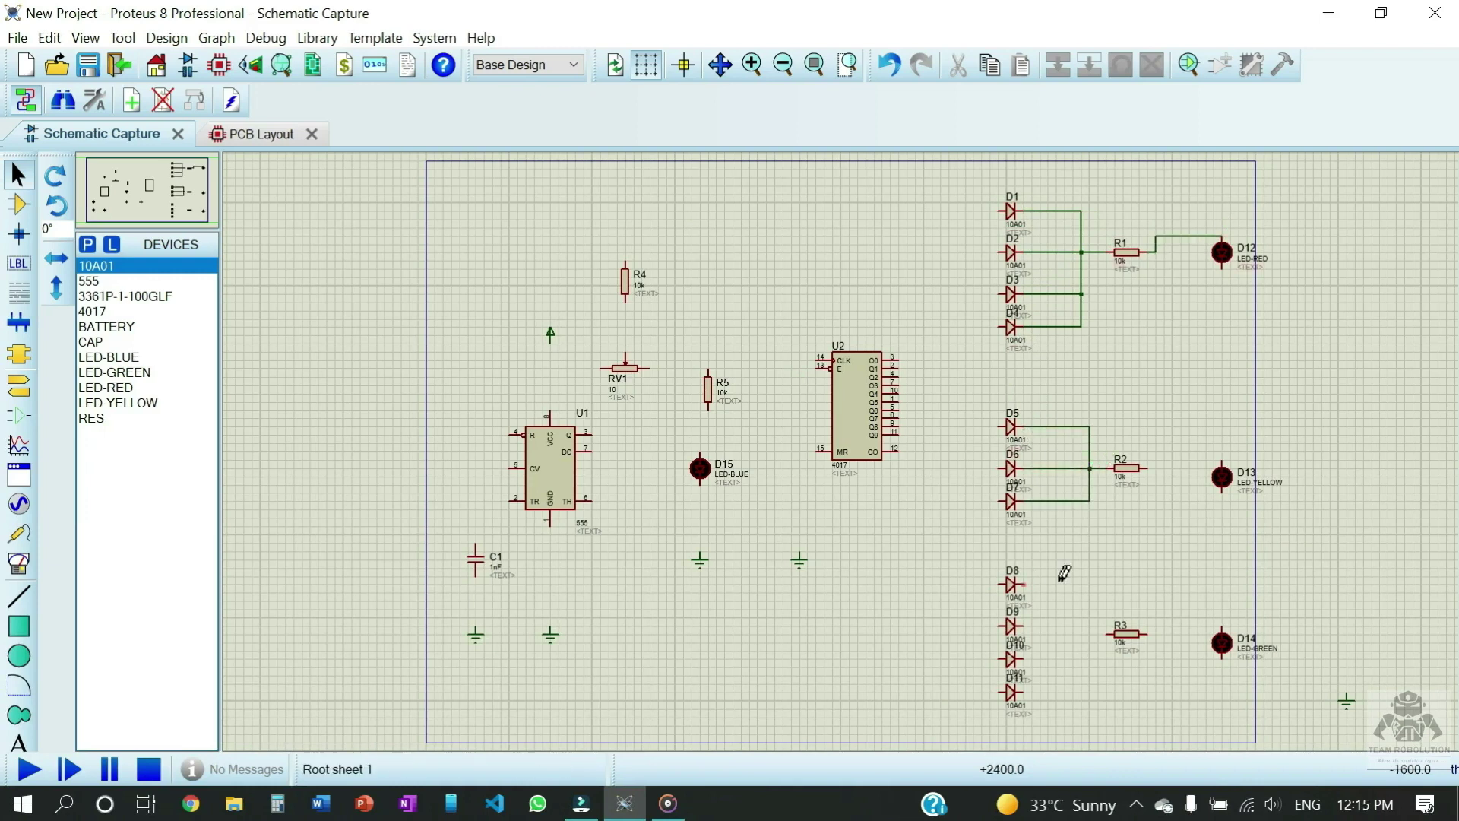
Wire diodes D8 through D11 together into R3's left end
click(1105, 633)
click(1022, 625)
click(1089, 625)
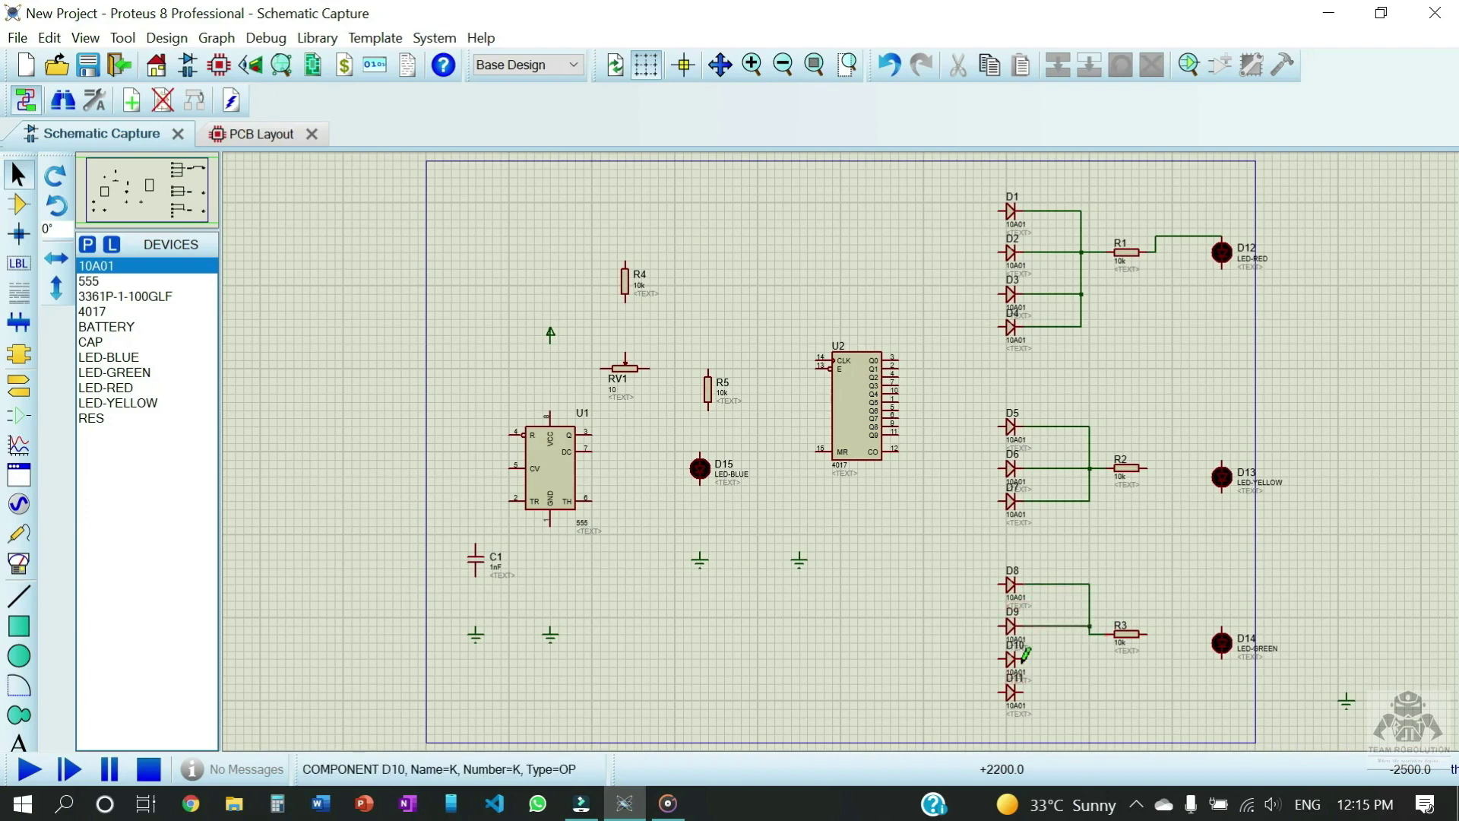
click(1022, 658)
click(1089, 658)
click(1022, 692)
click(1089, 691)
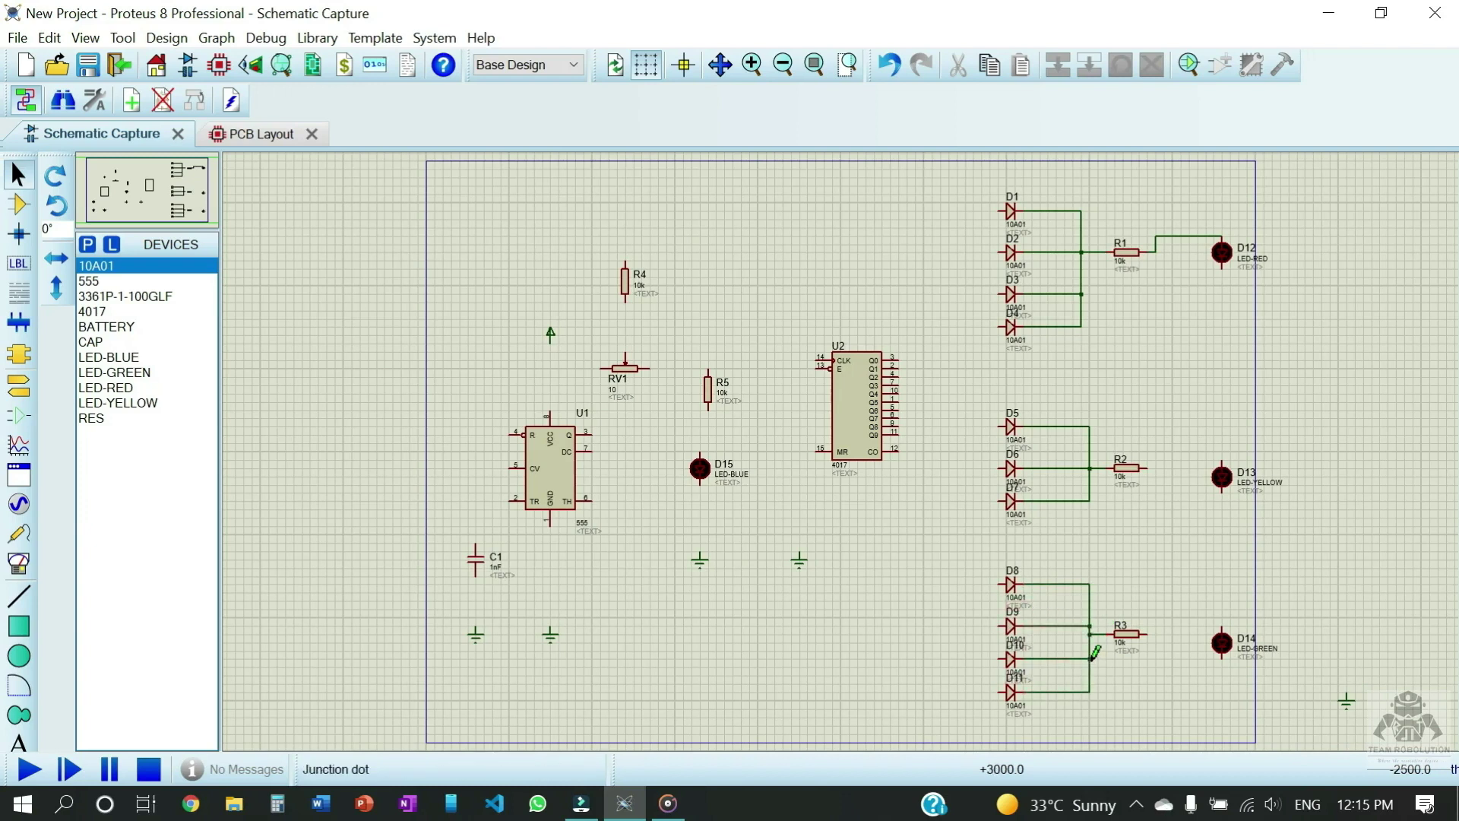
Connect R2 to yellow LED D13 and R3 to green LED D14
click(1154, 461)
click(1218, 458)
click(1148, 633)
click(1217, 620)
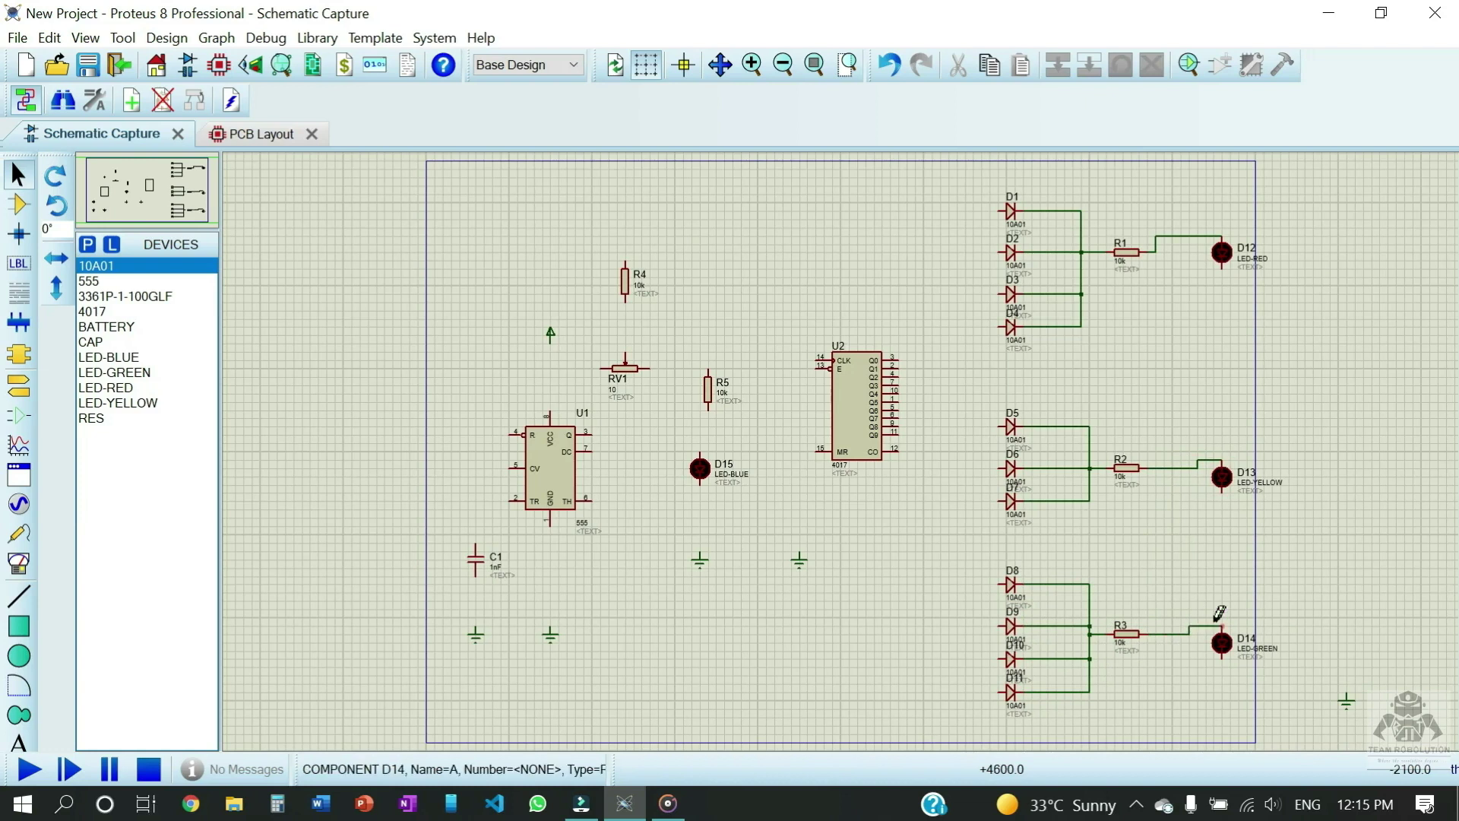
Run a ground wire from the red LED's lower pin and tie the yellow LED into it
click(1221, 263)
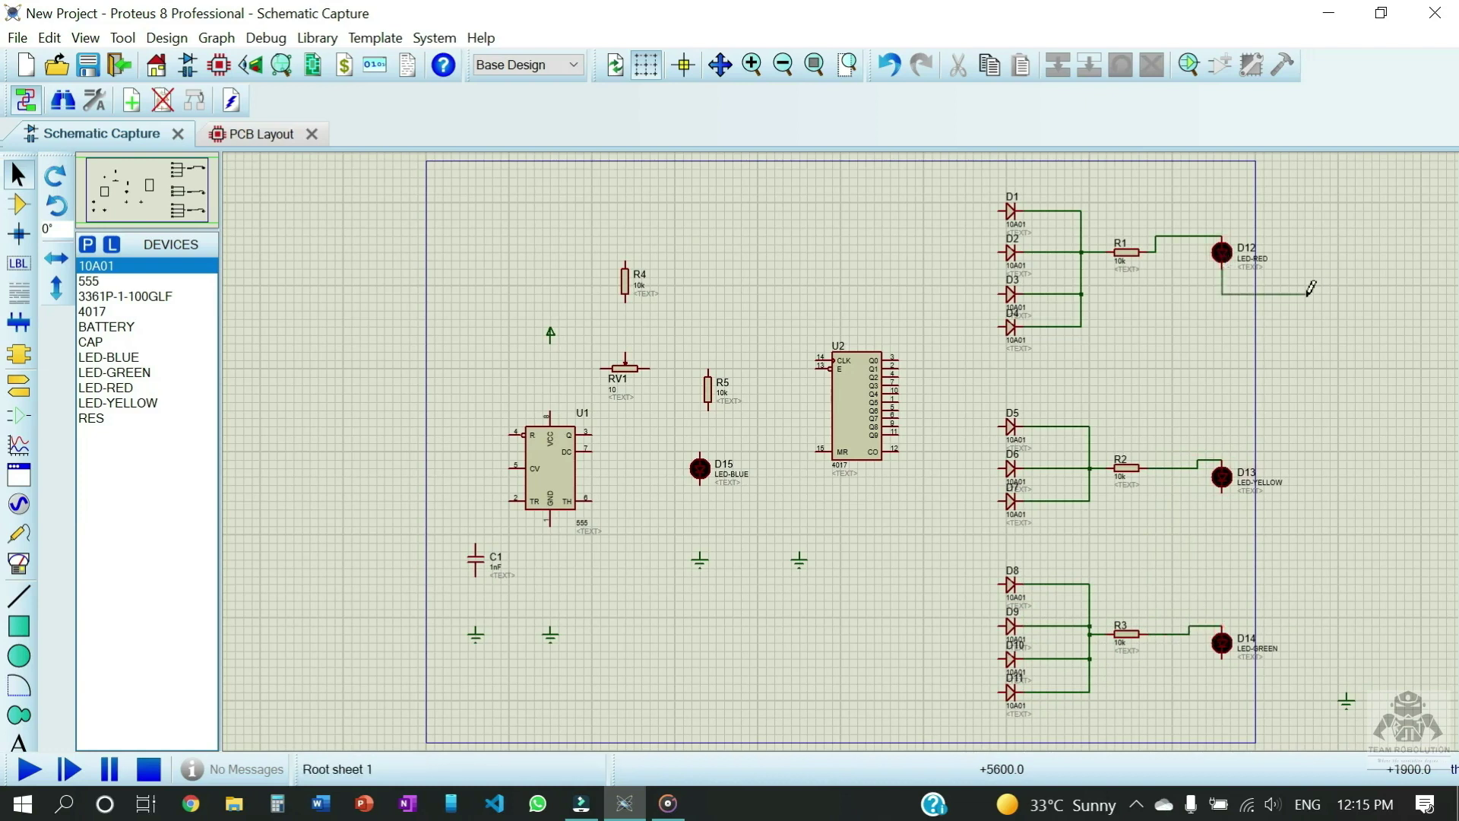
click(1344, 284)
click(1346, 696)
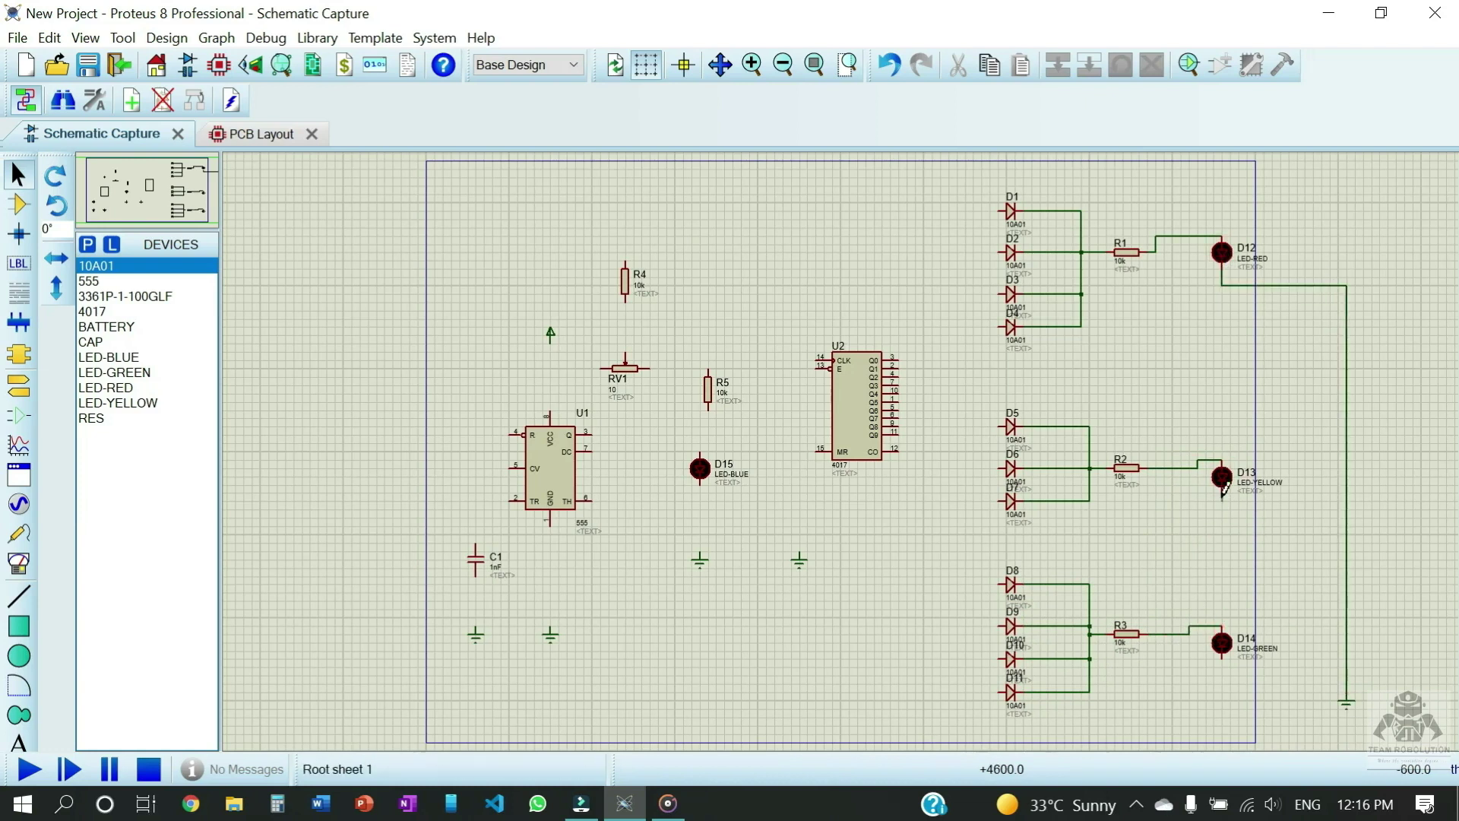
click(1346, 501)
click(1221, 656)
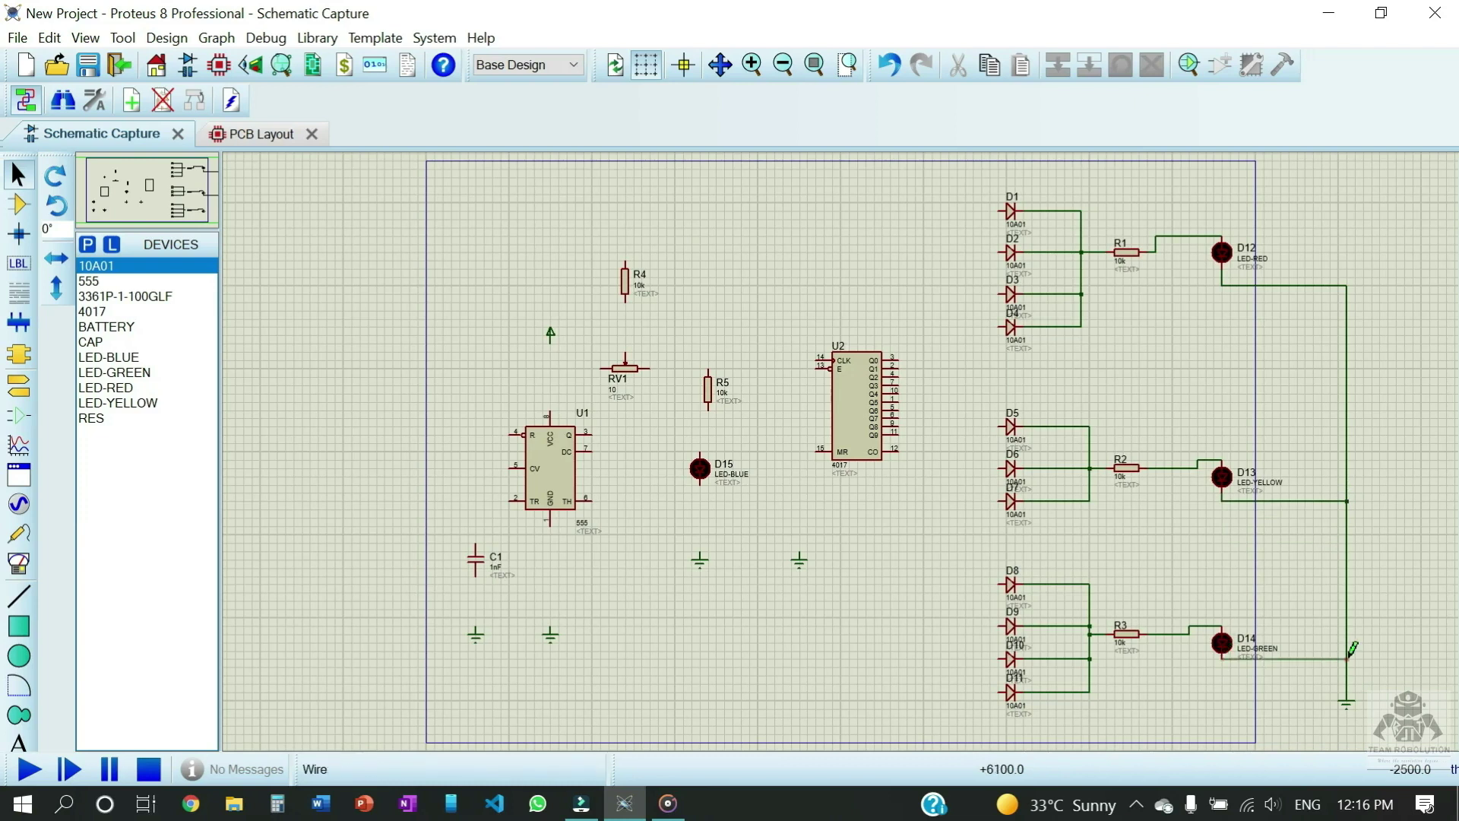
Ground the green LED and wire 4017 outputs Q0–Q4 to diodes D1–D5
click(1346, 658)
click(898, 357)
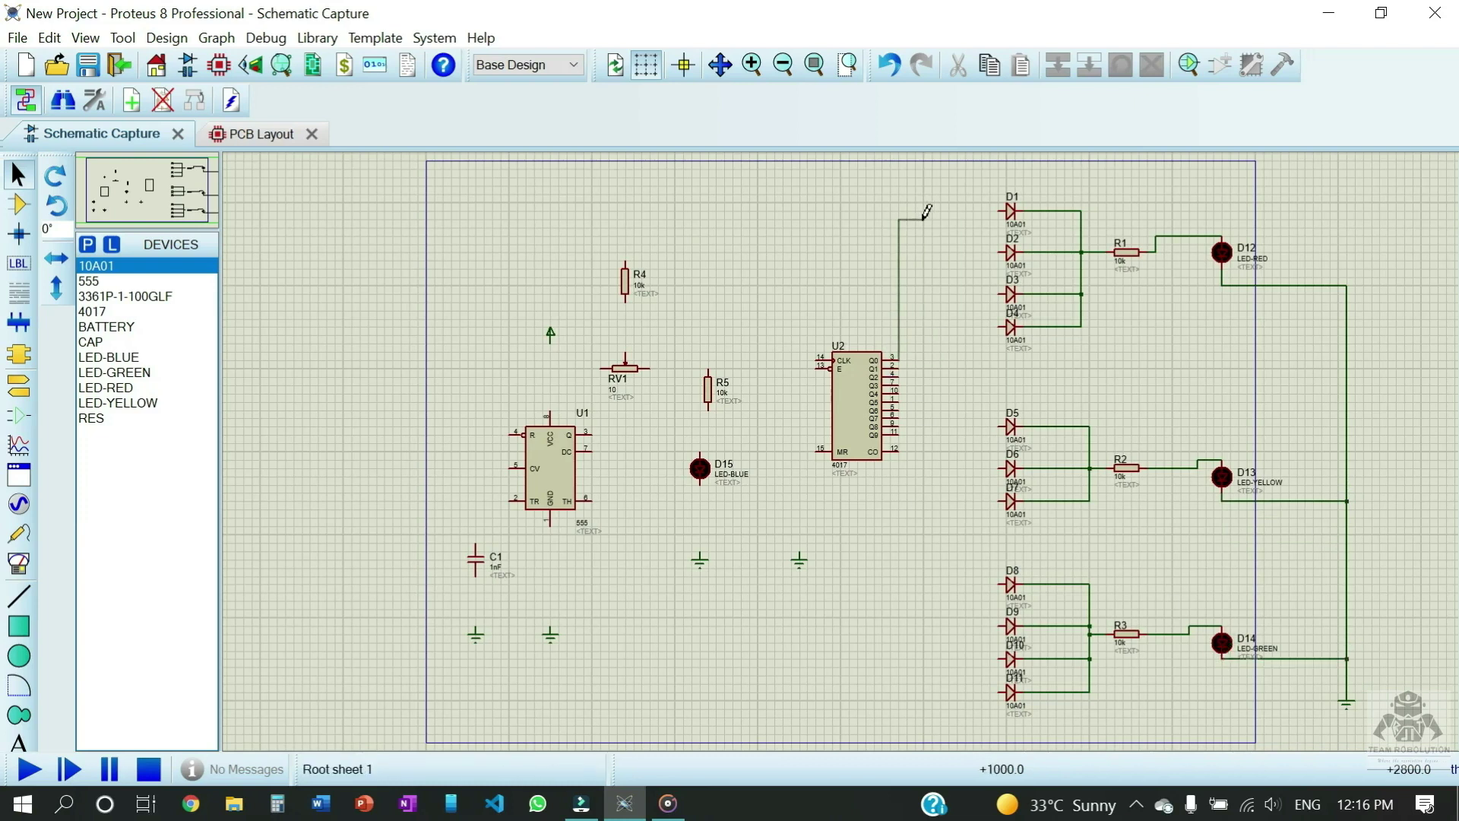
click(1001, 211)
click(898, 368)
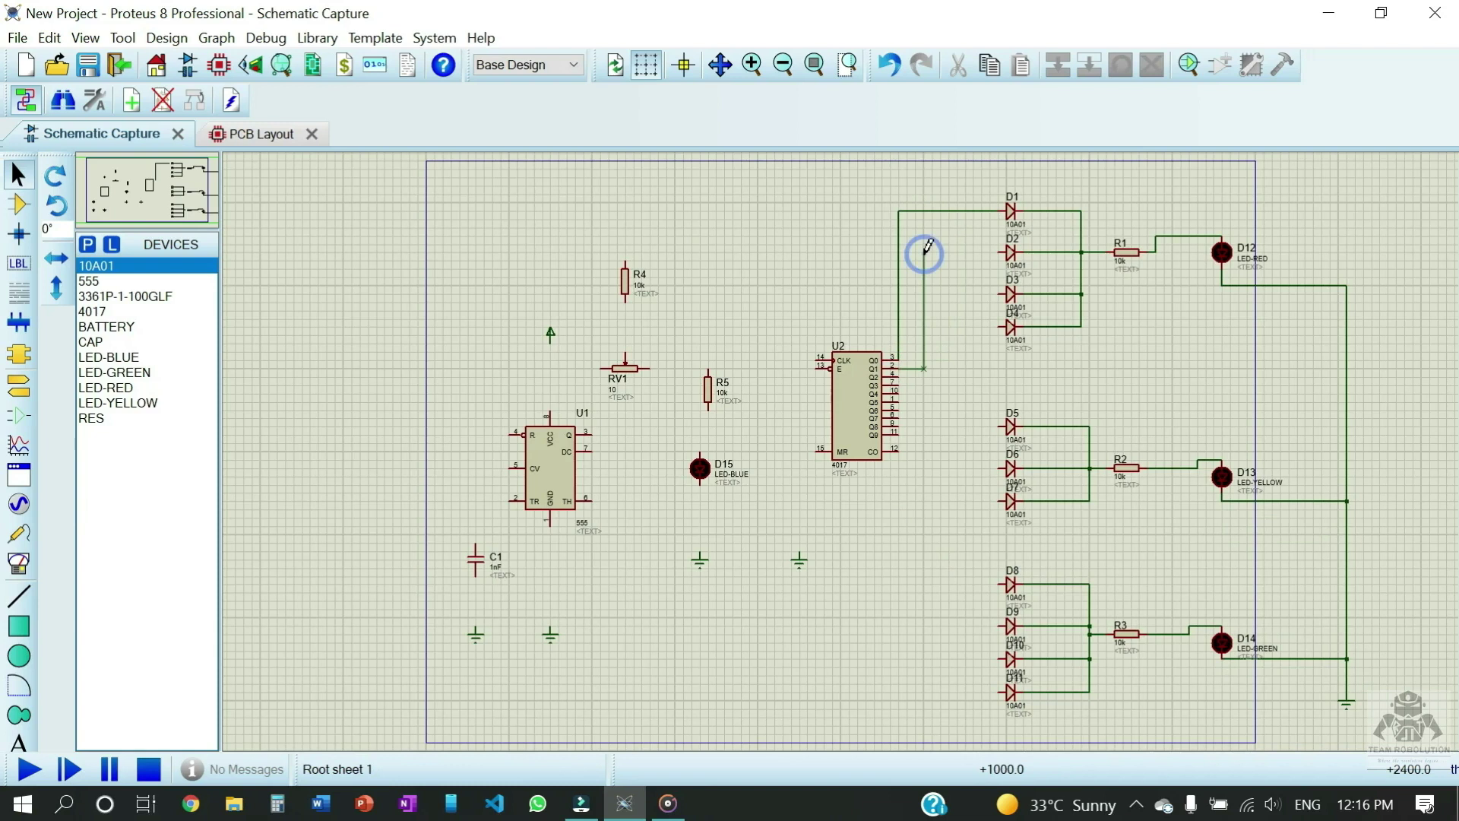
click(1002, 253)
click(898, 376)
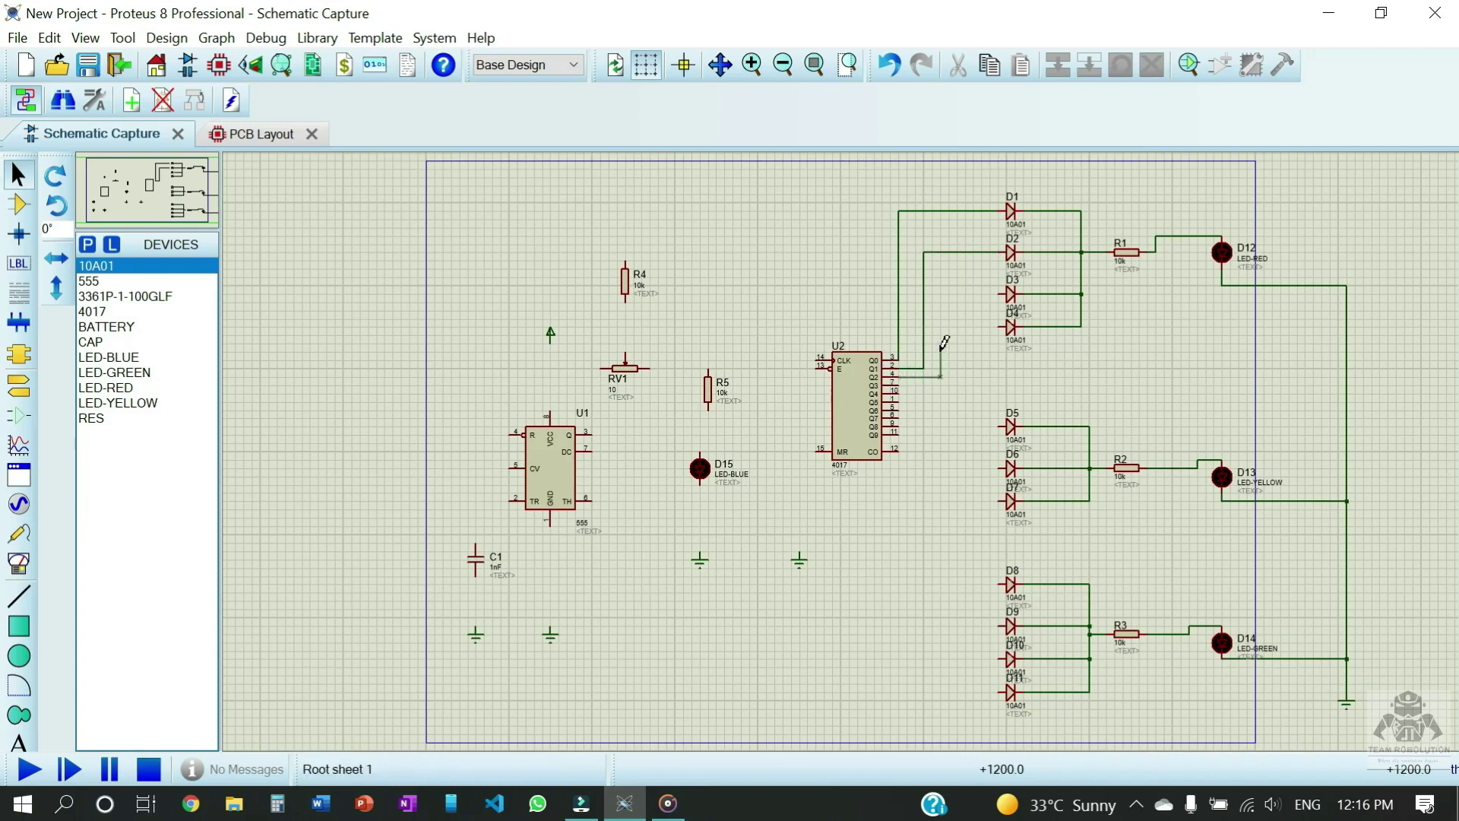
click(1000, 293)
click(999, 326)
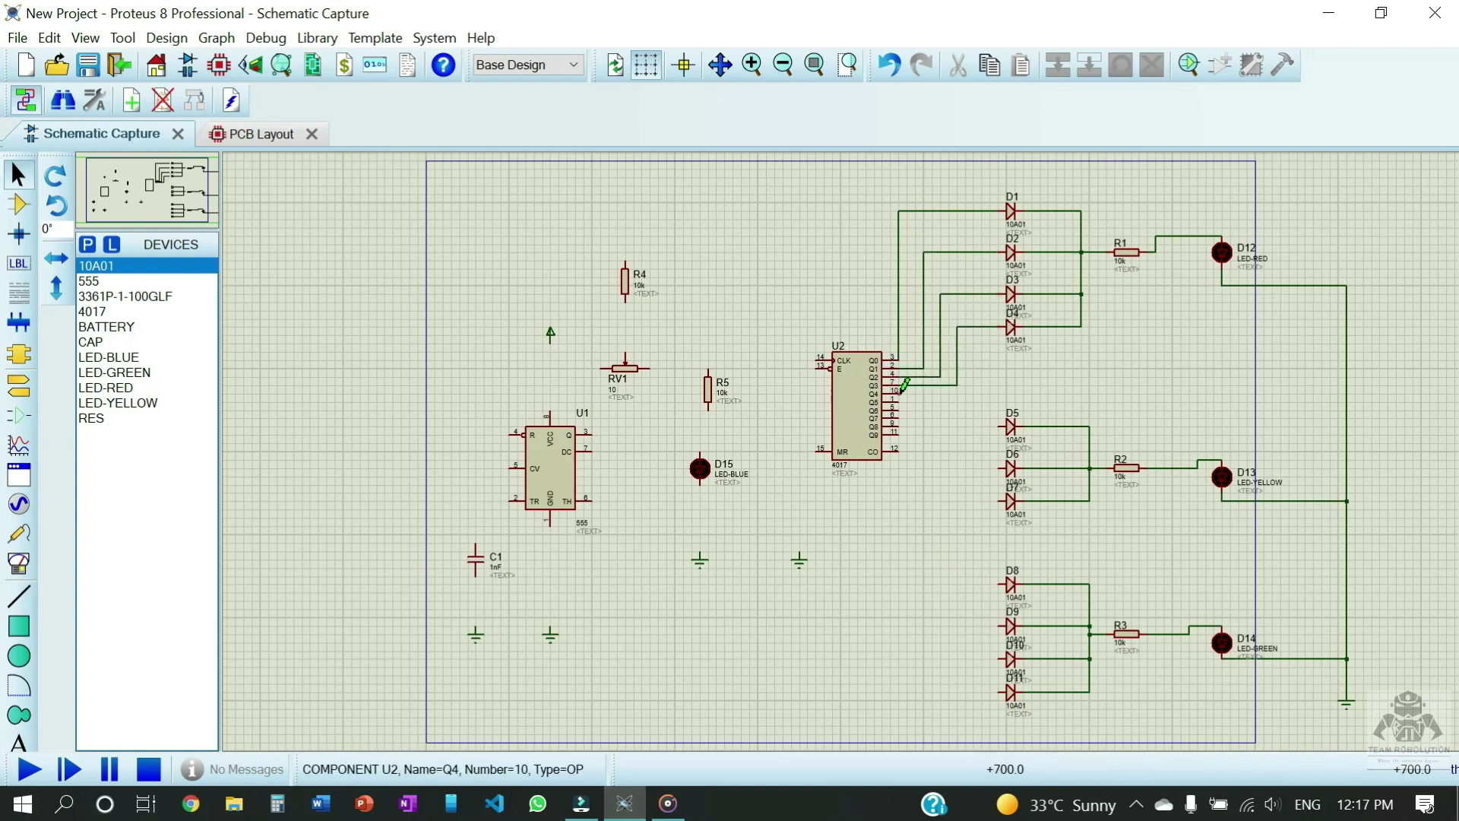
click(899, 393)
click(999, 426)
Abandon the unfinished Q5 wire, then wire 4017 outputs to diodes D7 and D8
click(901, 401)
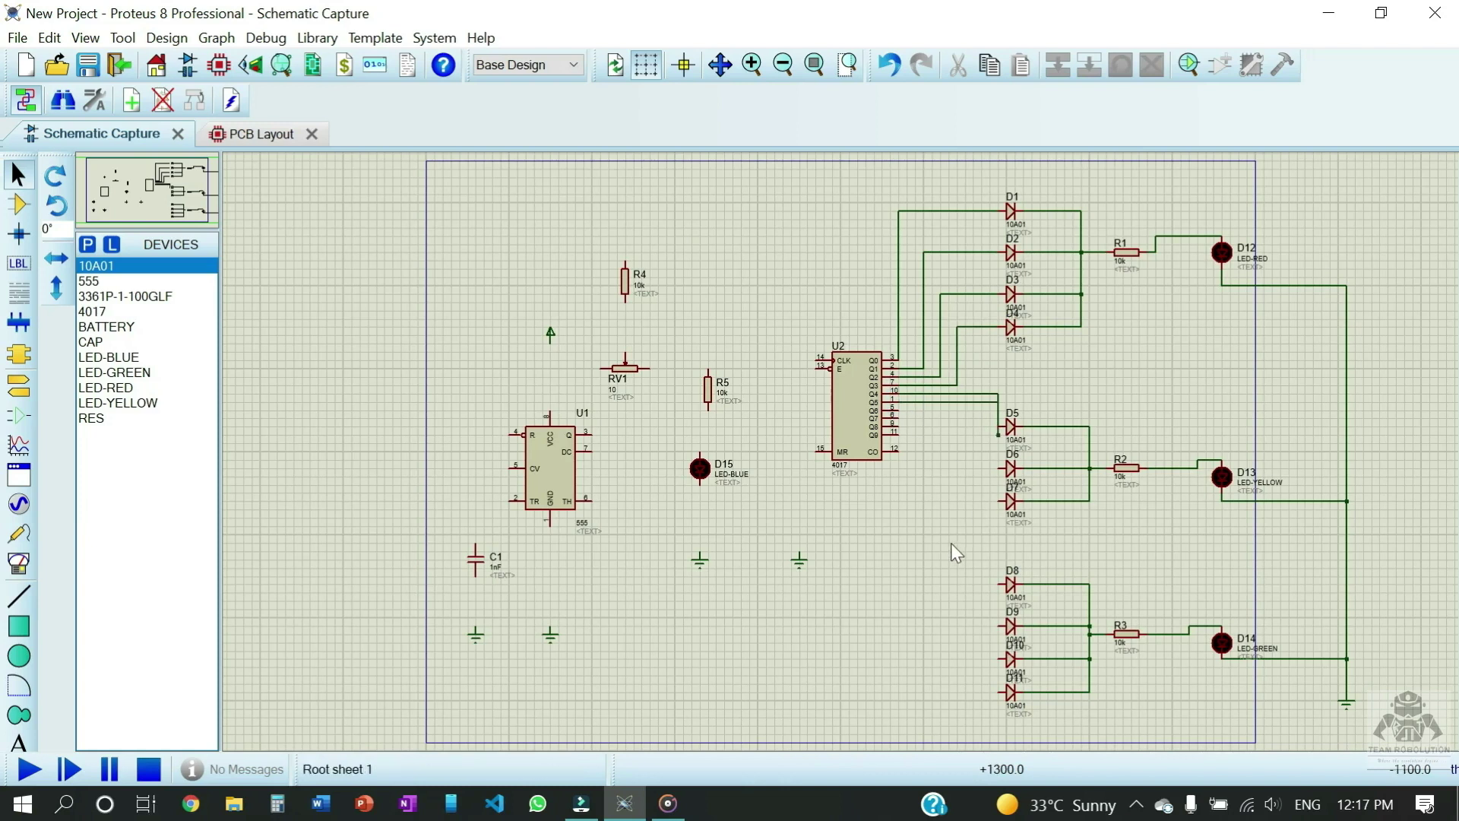
right_click(963, 399)
key(Escape)
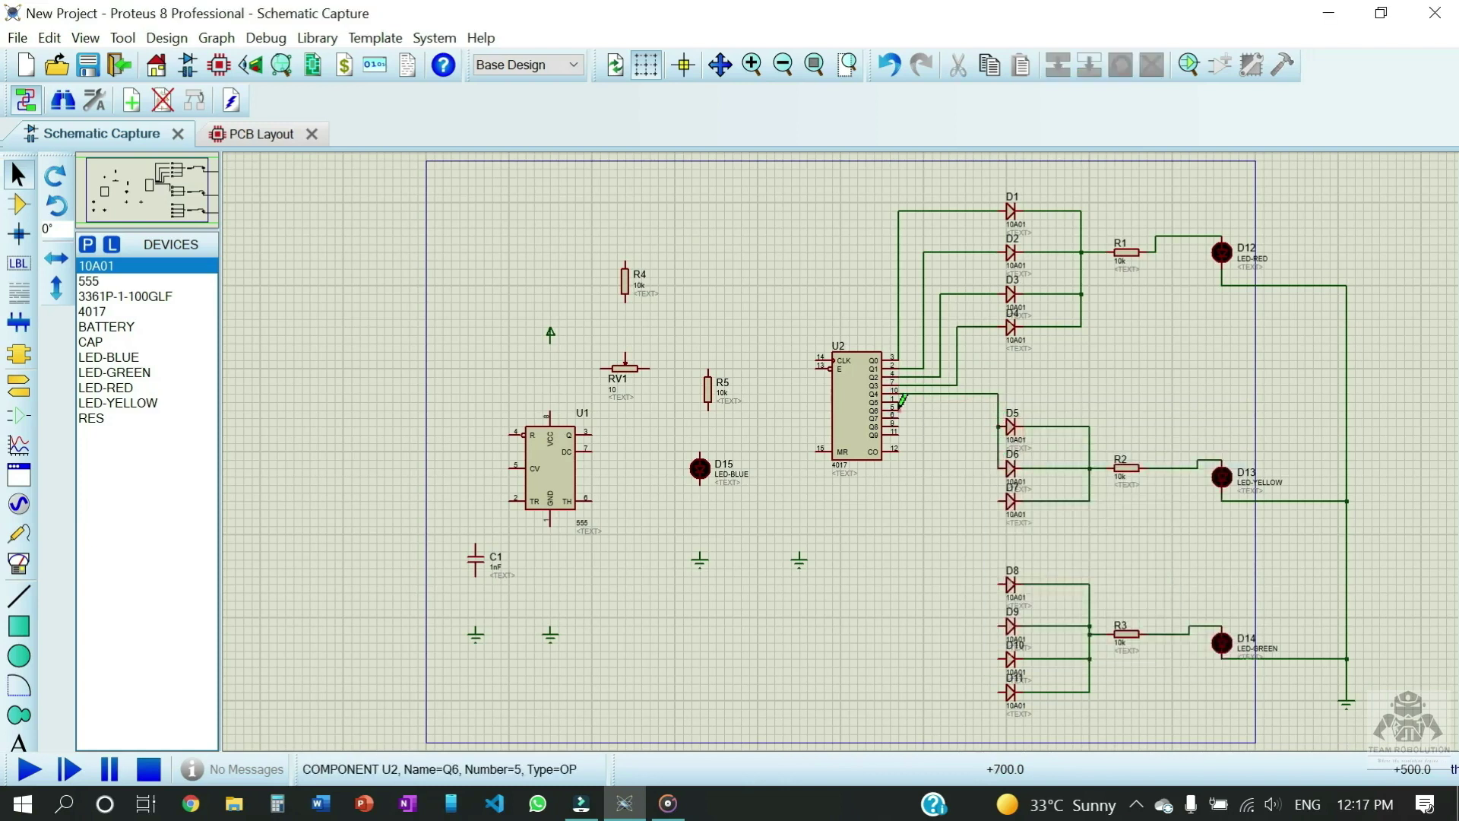
click(899, 435)
click(1000, 501)
click(1000, 583)
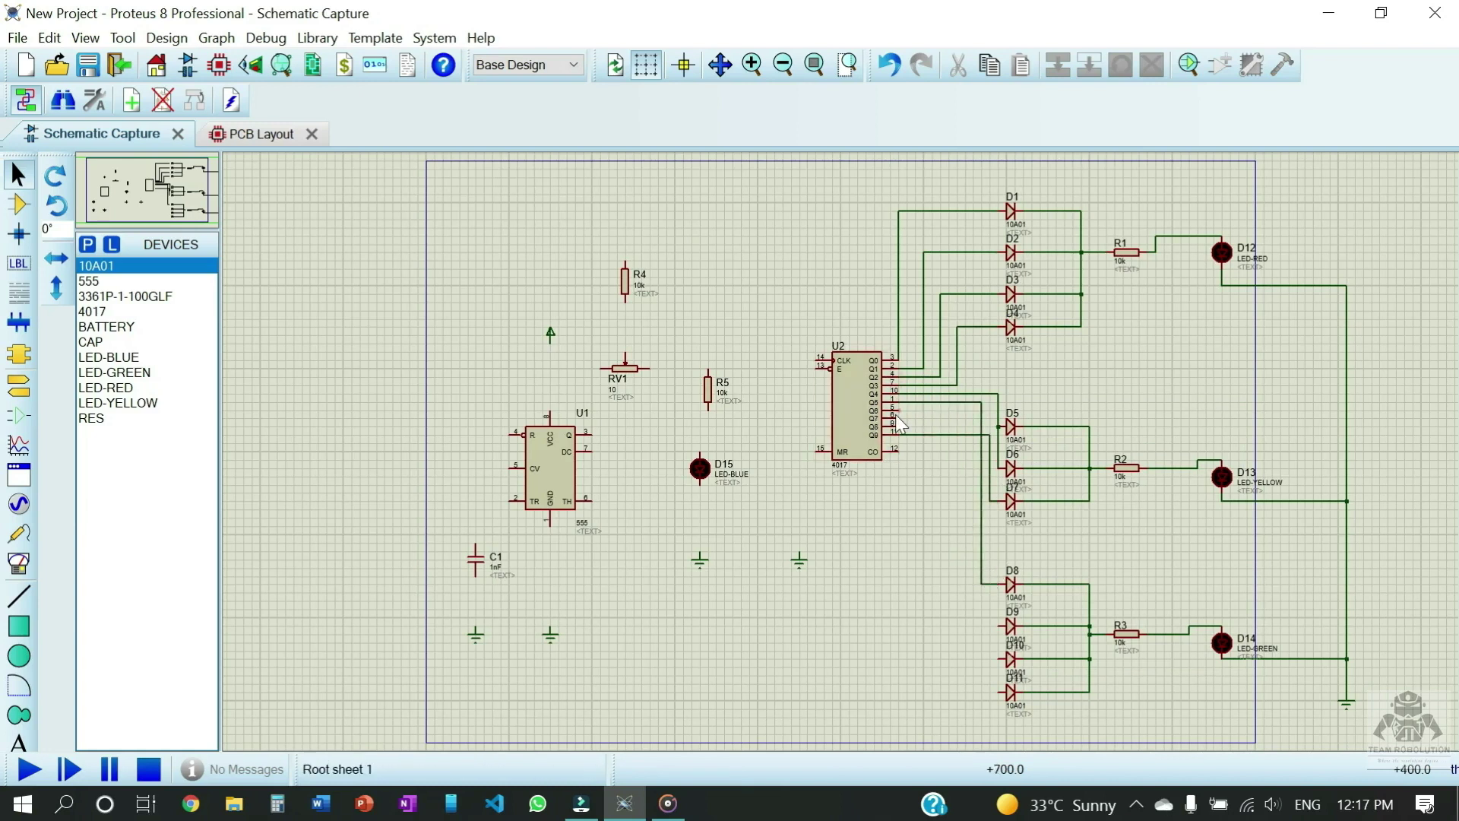
Wire U2 outputs Q6, Q7 and Q8 to diodes D9, D10 and D11
click(899, 411)
click(1000, 626)
click(898, 419)
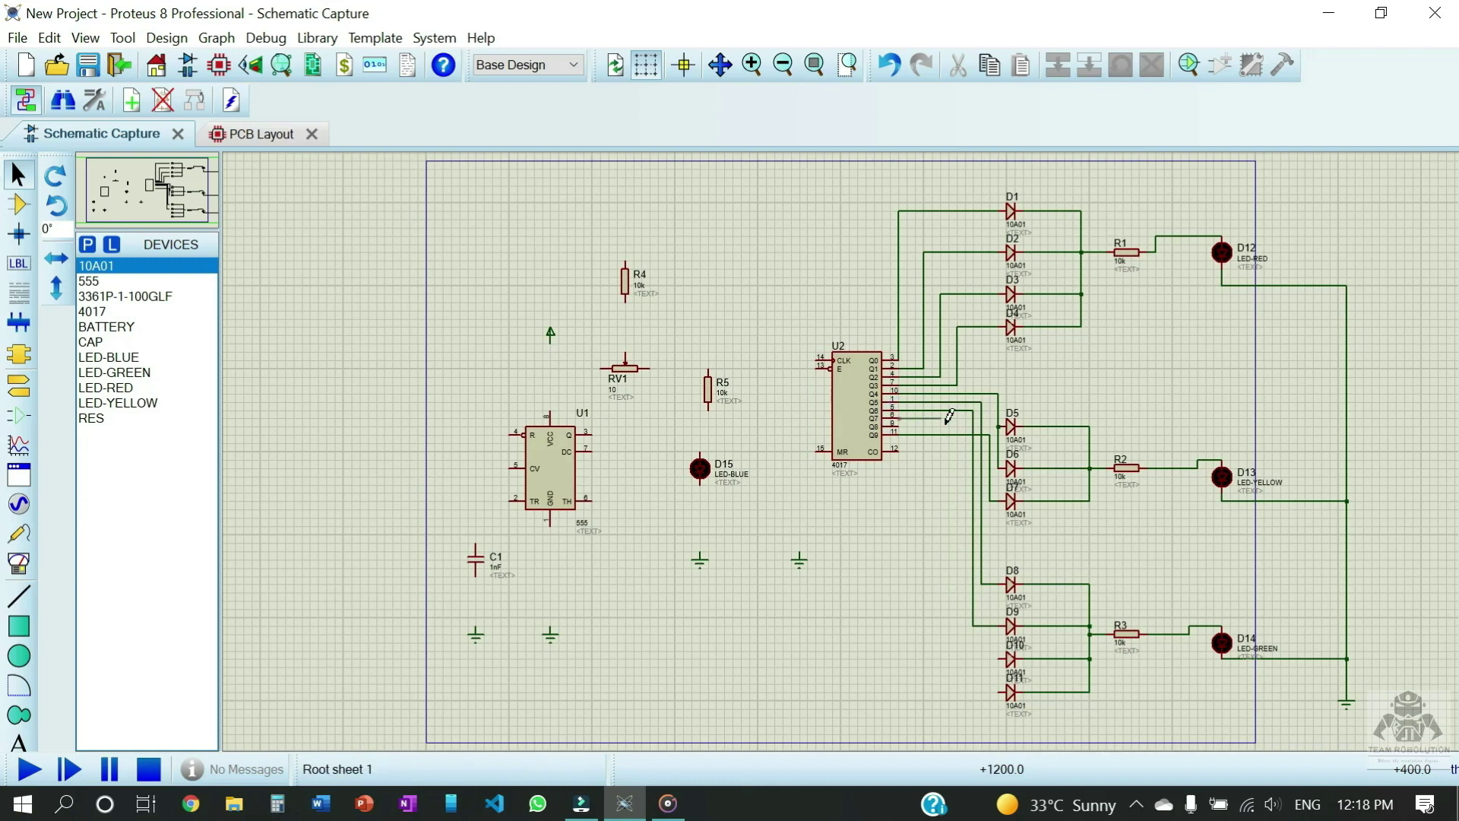
click(1000, 659)
click(899, 423)
click(1000, 692)
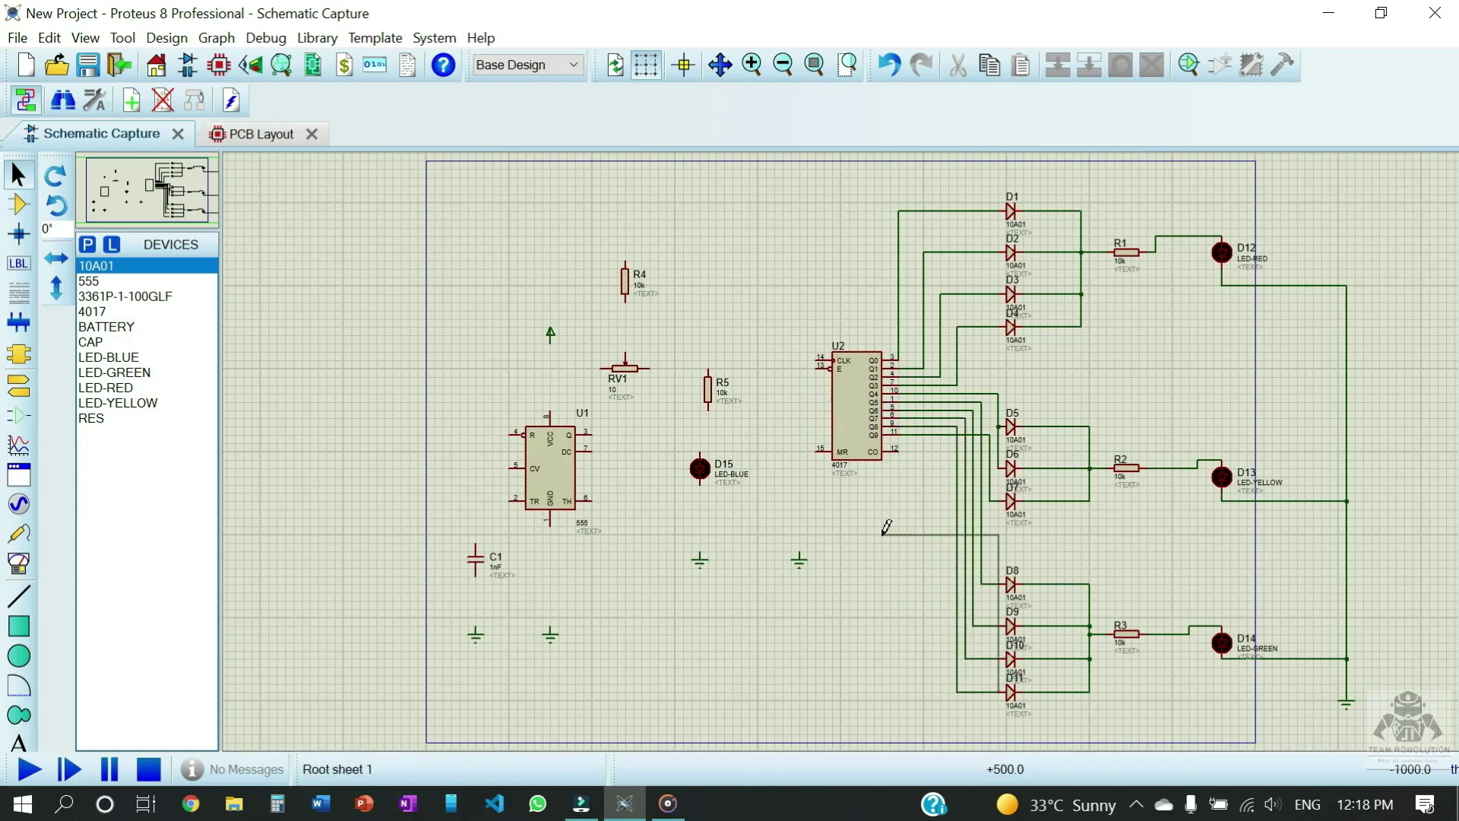
click(818, 358)
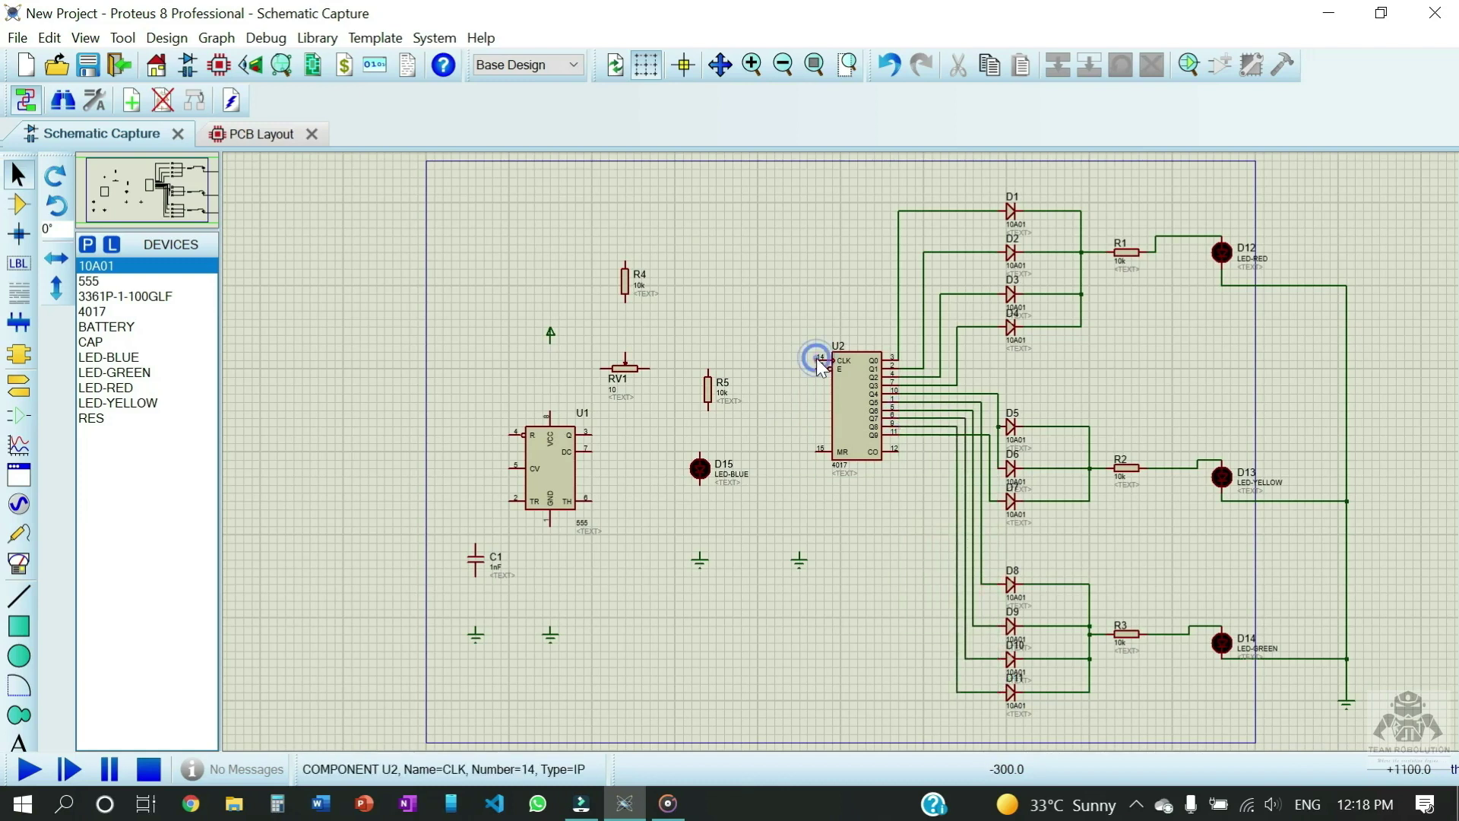
Connect CLK to R5 and U1's output, then R5 through blue LED D15 to ground
click(708, 369)
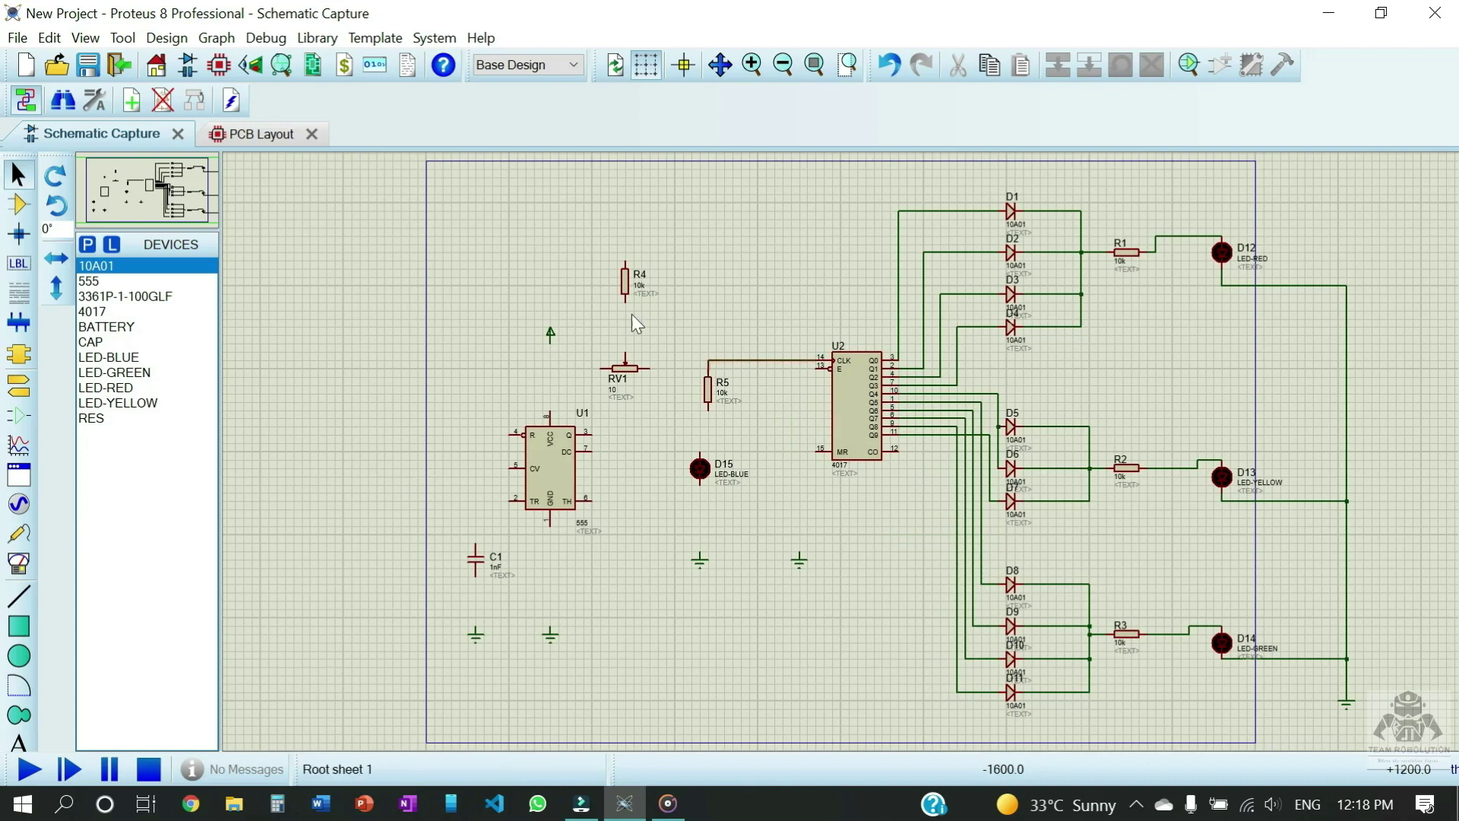
right_click(751, 332)
click(18, 176)
click(683, 357)
click(709, 360)
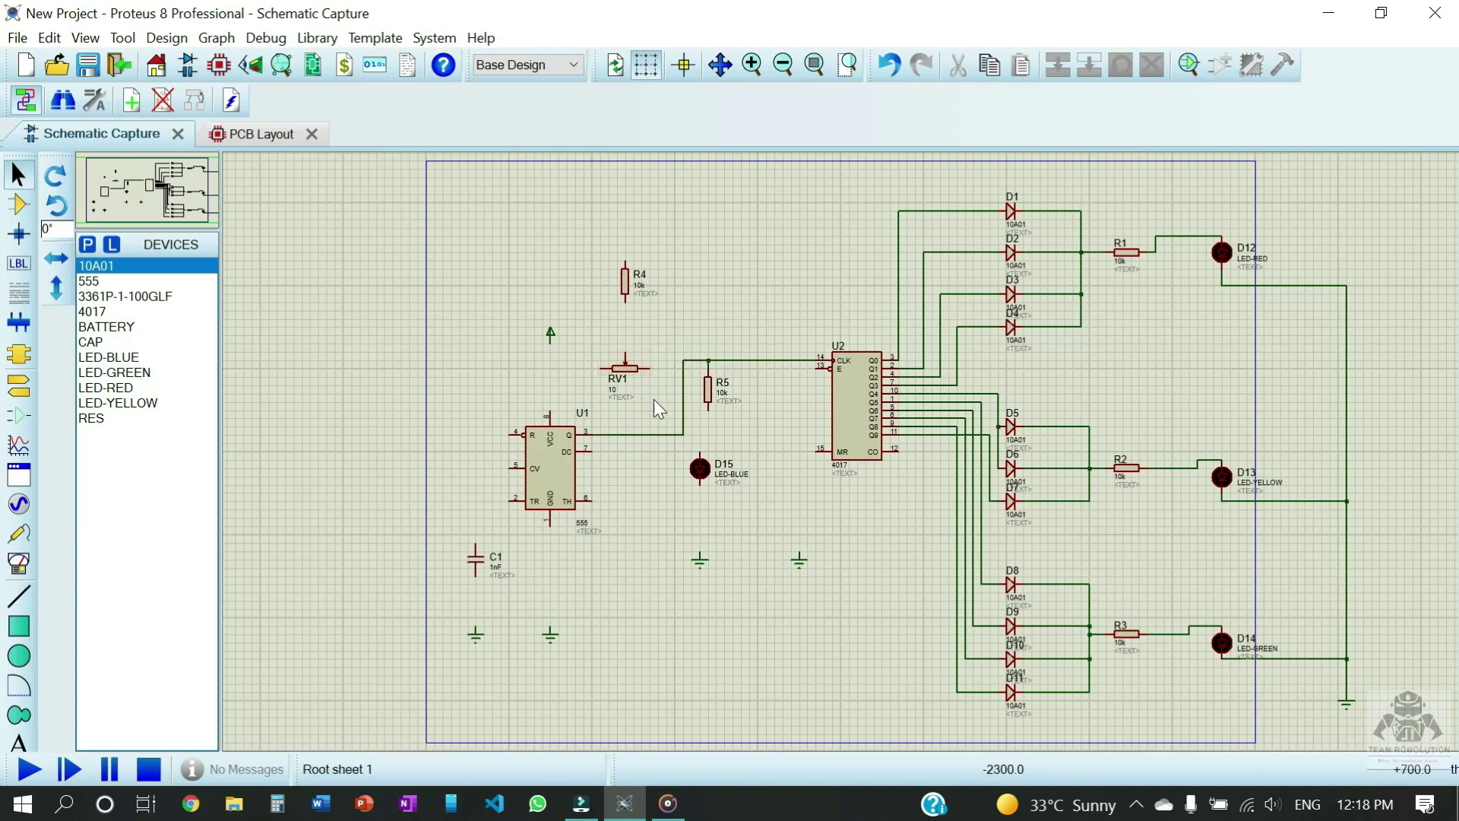
click(709, 436)
click(699, 455)
click(699, 486)
click(700, 557)
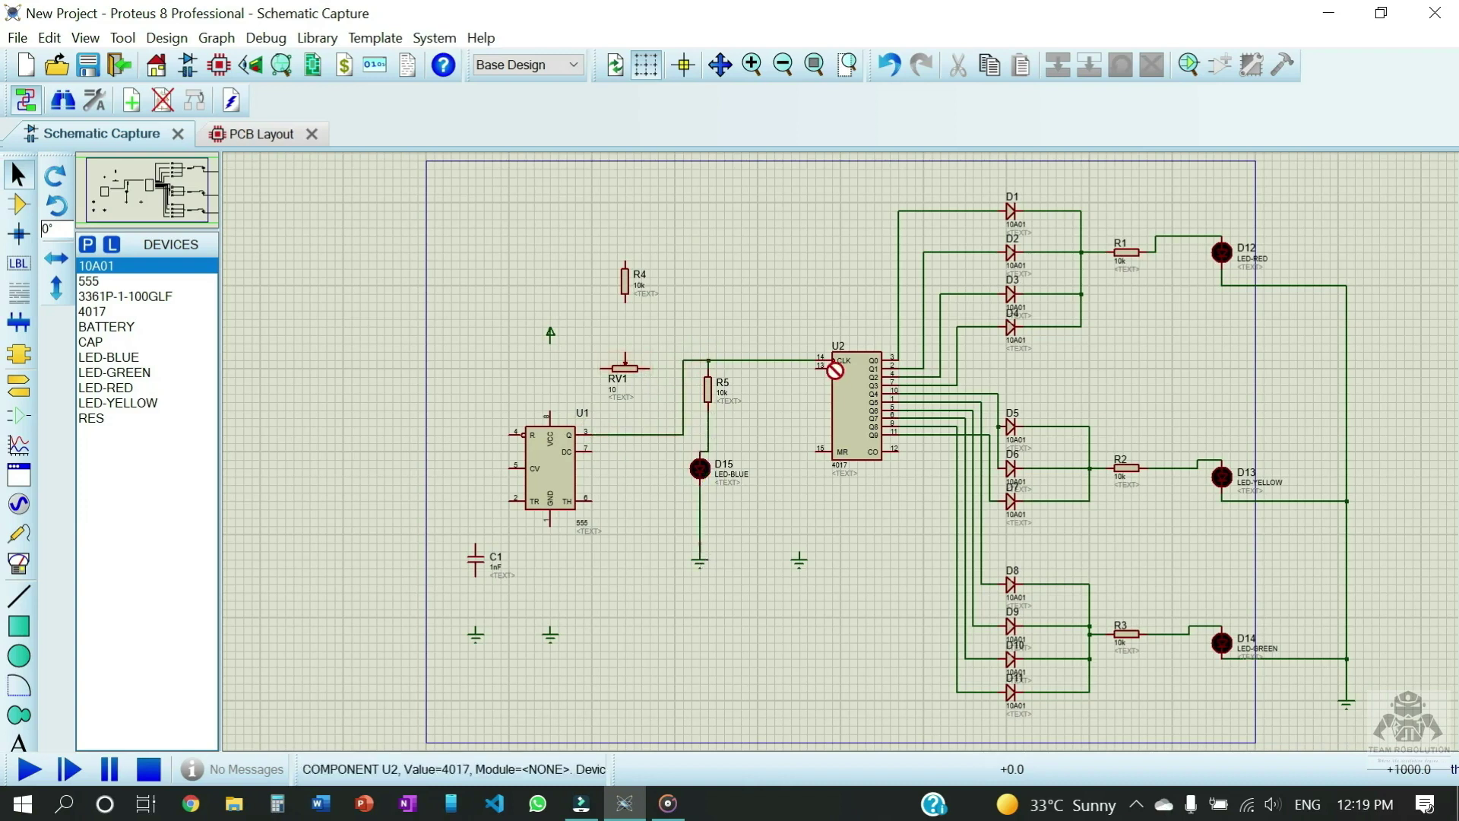
Tie the 4017's E and MR pins together and to ground
click(821, 362)
click(820, 451)
click(816, 451)
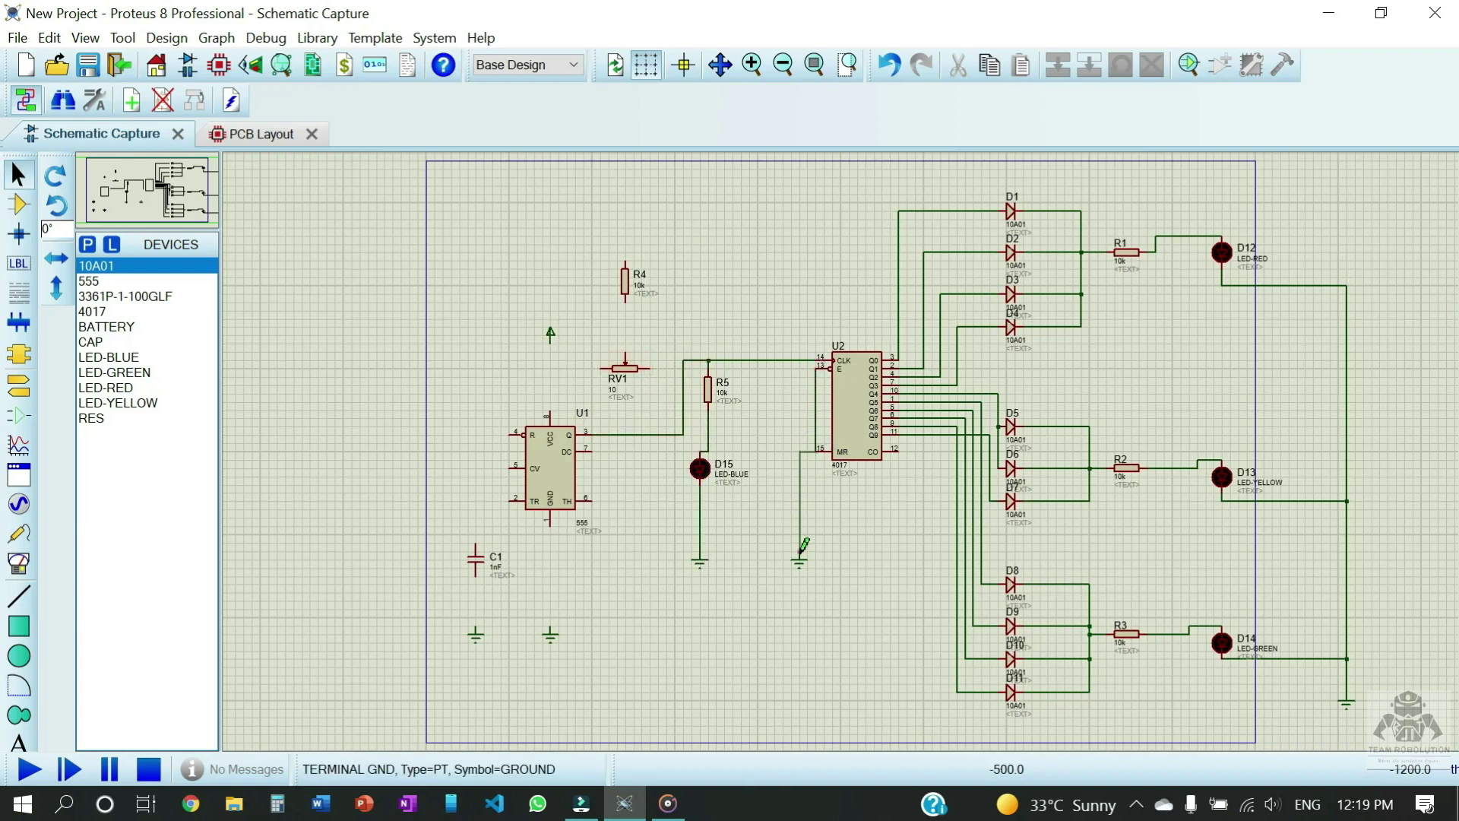
click(798, 560)
Wire RV1 and C1's top to U1's TH and TR pins, and C1's bottom to ground
click(649, 369)
click(591, 500)
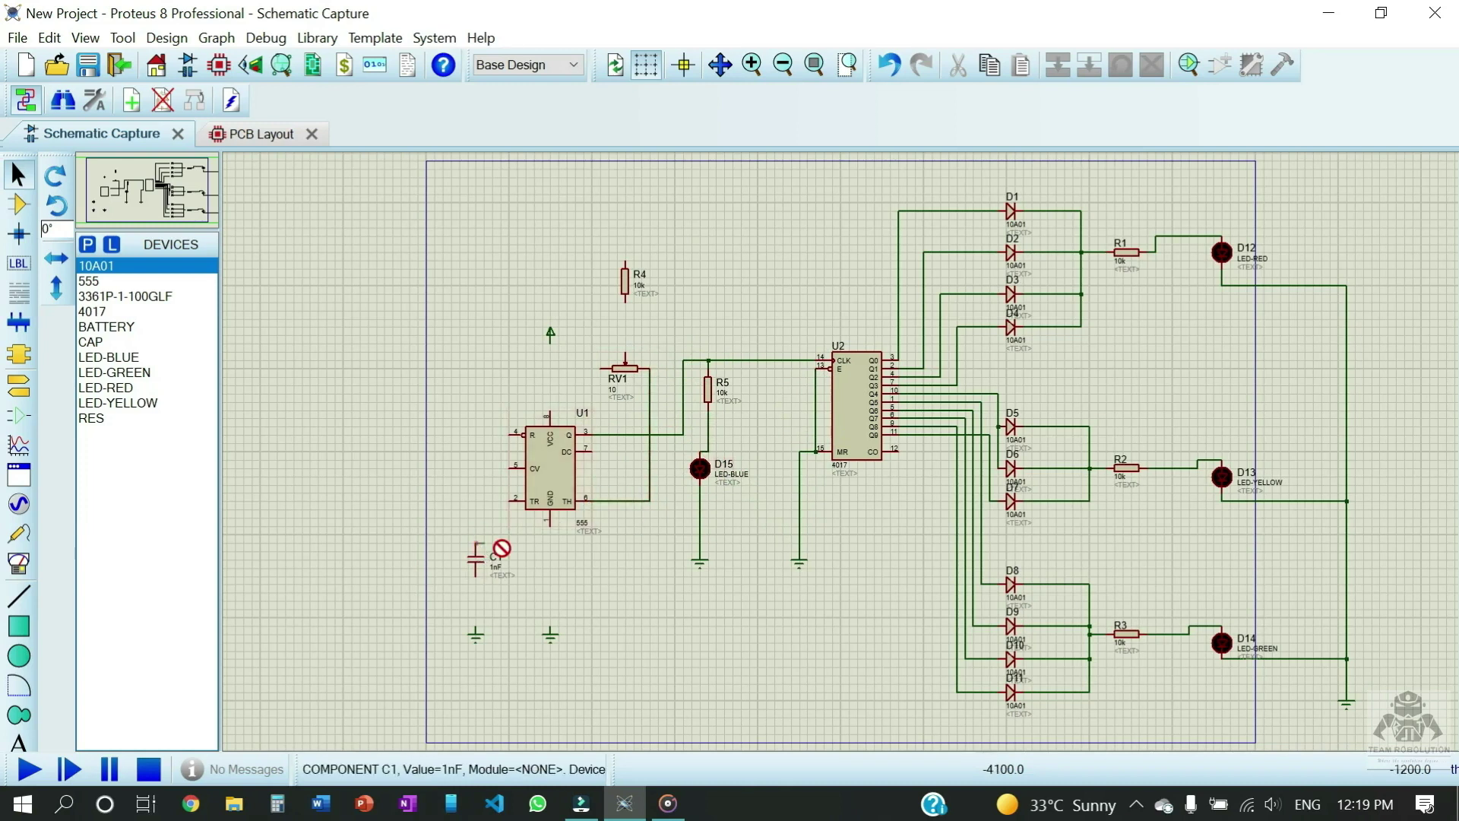
click(476, 544)
click(650, 500)
click(475, 575)
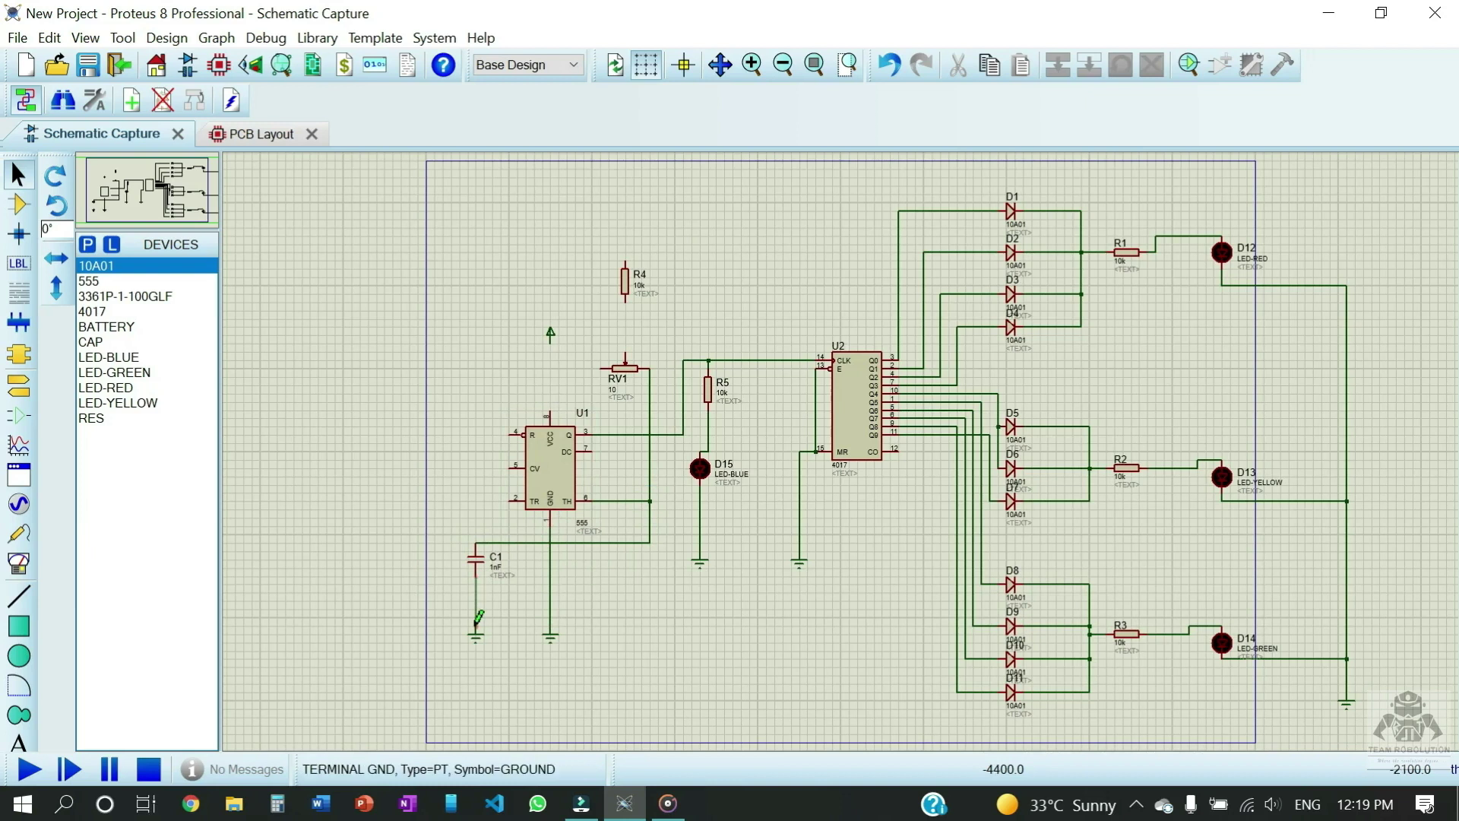
click(475, 630)
click(476, 544)
click(509, 500)
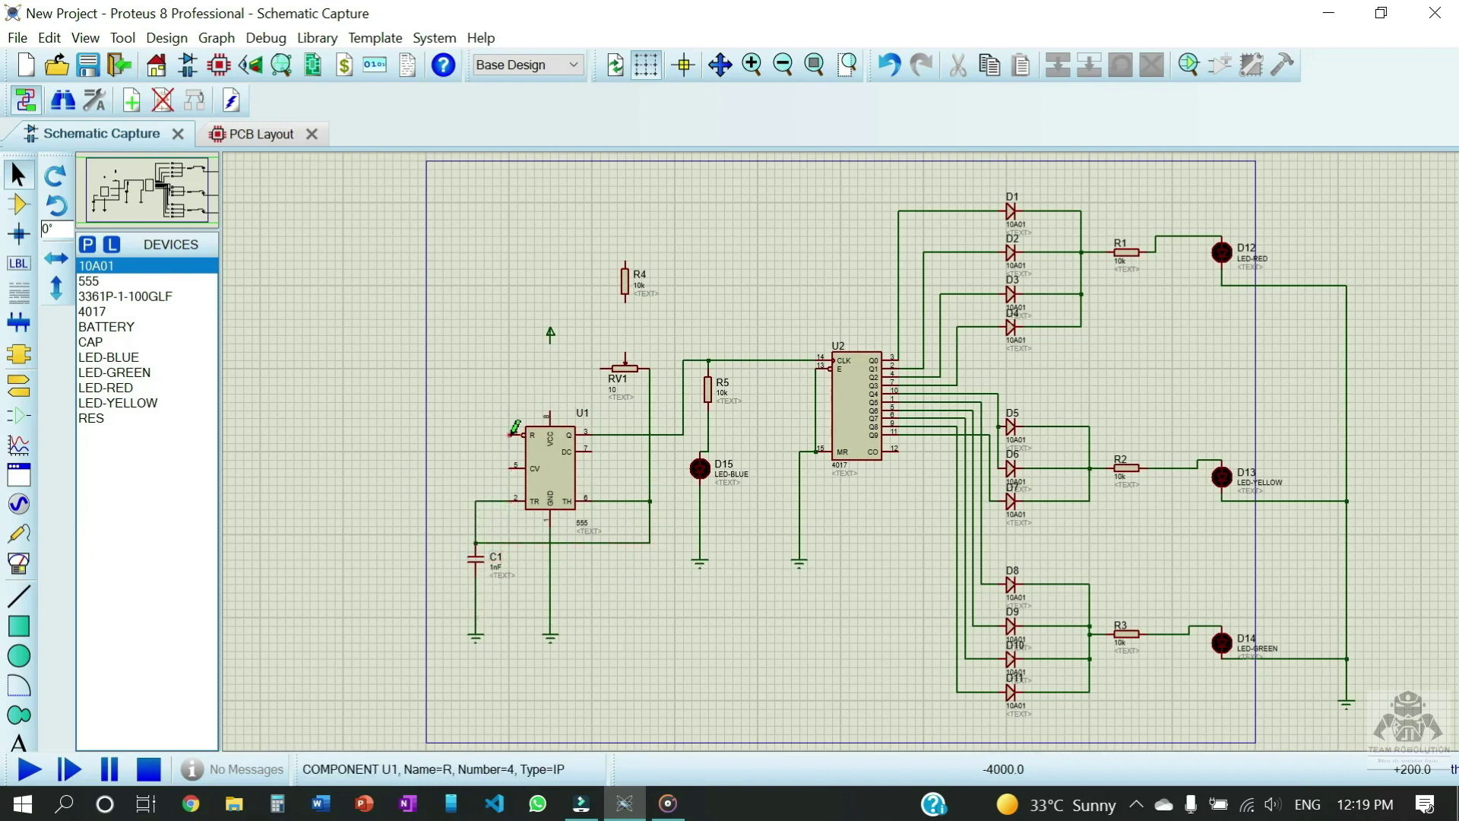
Connect U1's reset to R4, power to VCC, and RV1's wiper to DC and R4
click(509, 433)
click(509, 261)
click(624, 261)
click(550, 344)
click(547, 416)
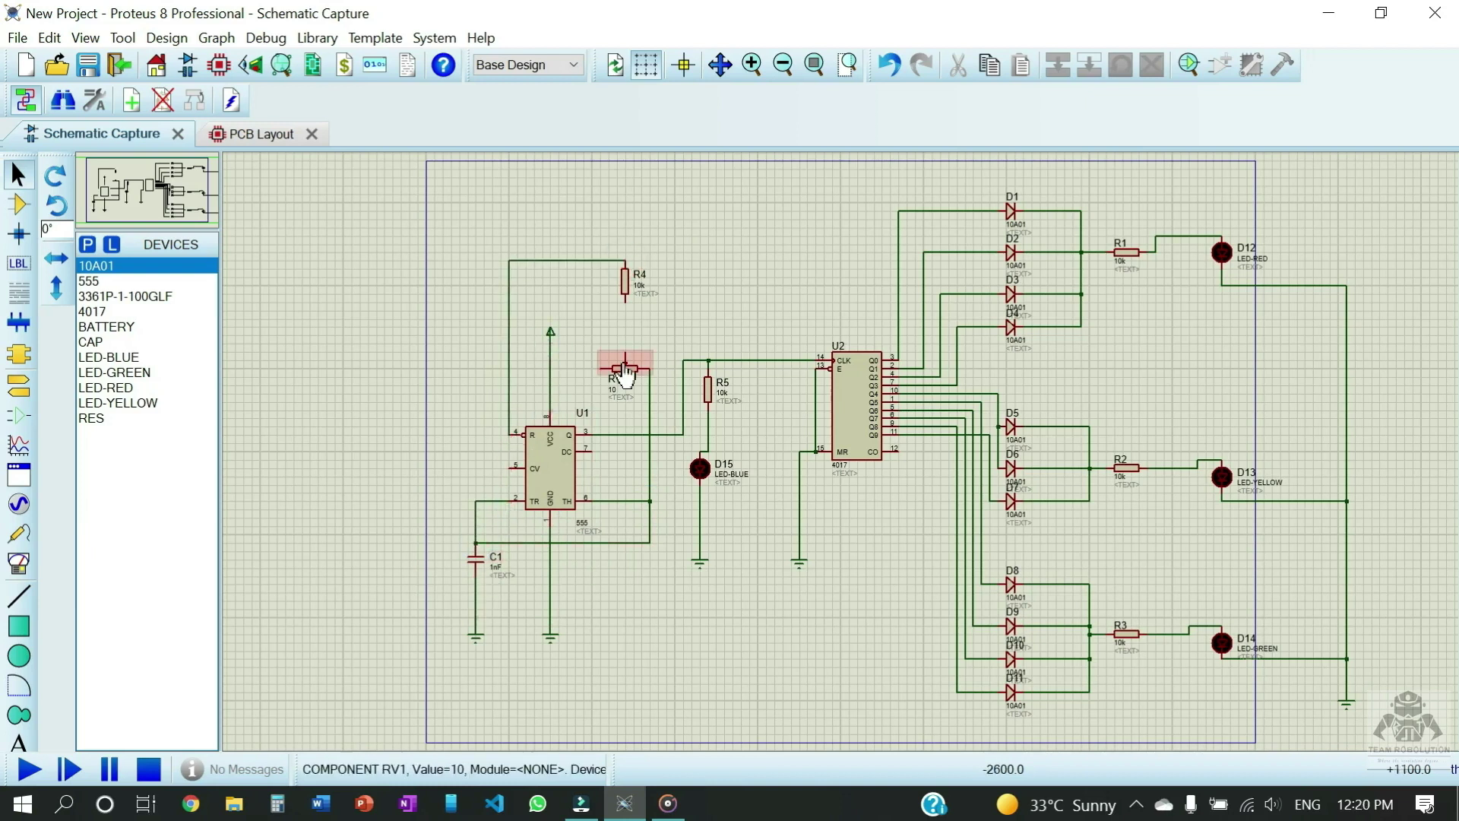
click(584, 352)
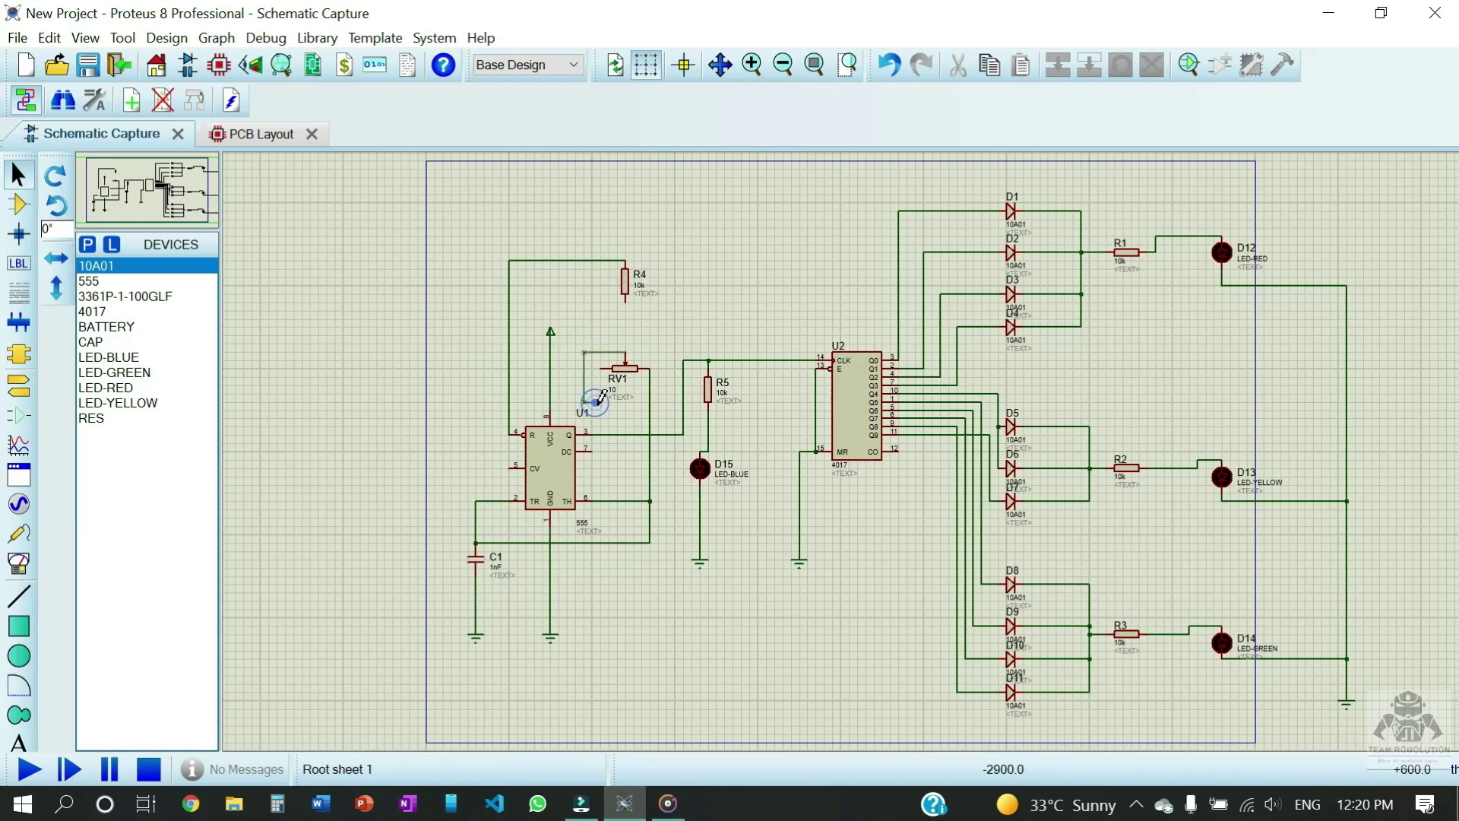
click(591, 449)
click(624, 353)
click(625, 300)
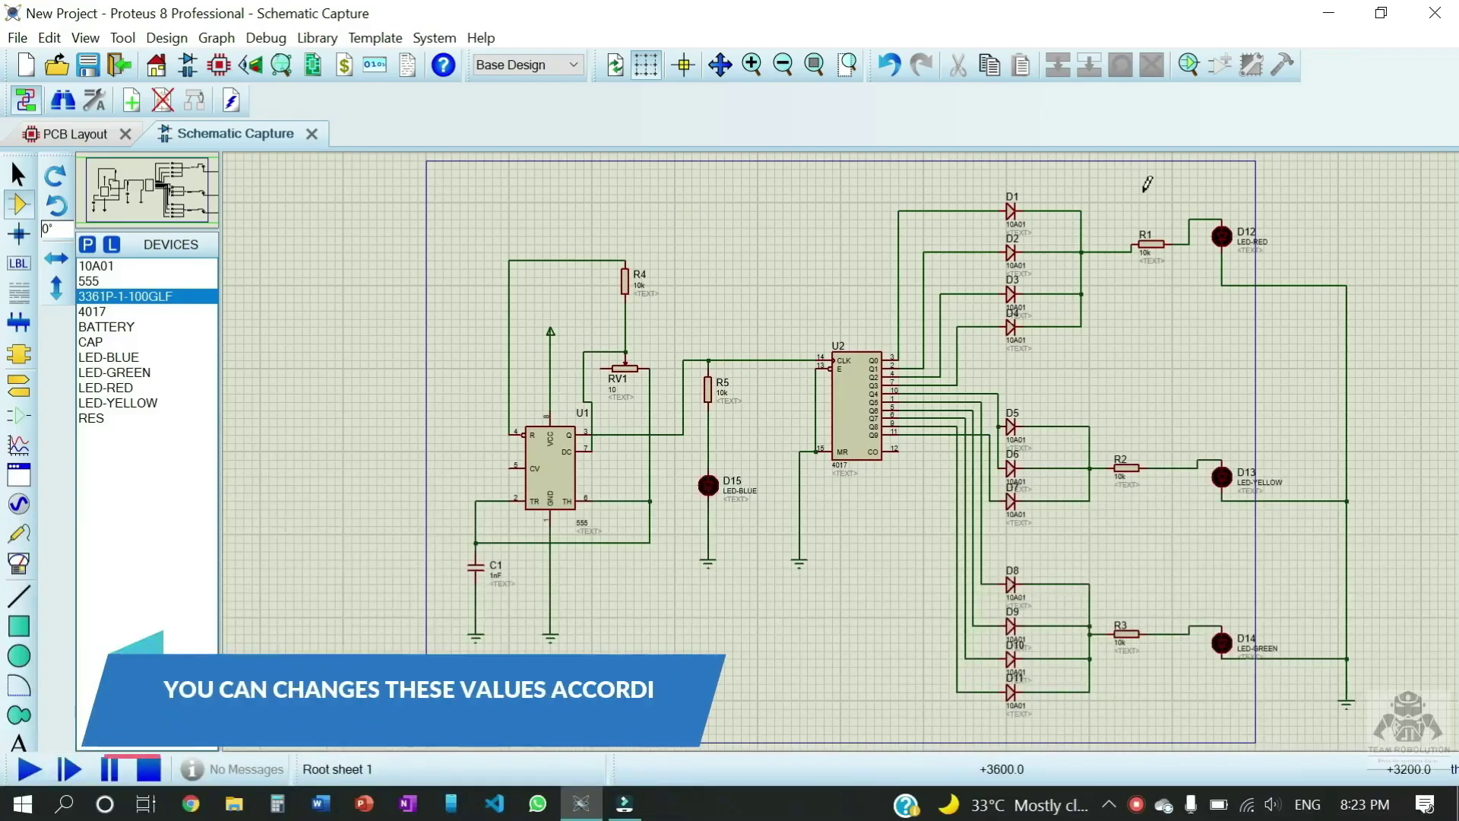
Change the values of resistors R1, R2 and R3 from 10k to 50
double_click(1147, 252)
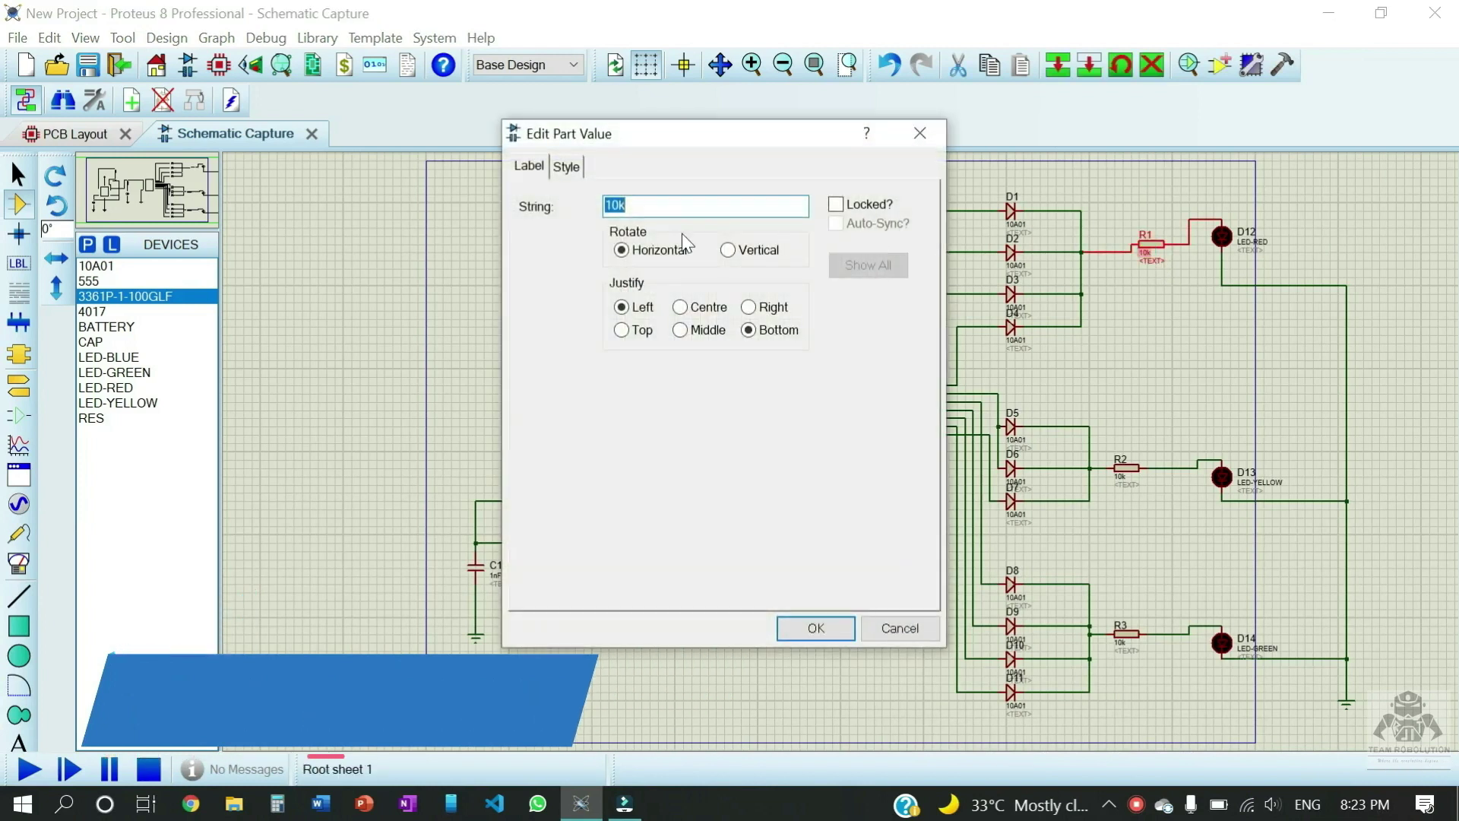
click(649, 204)
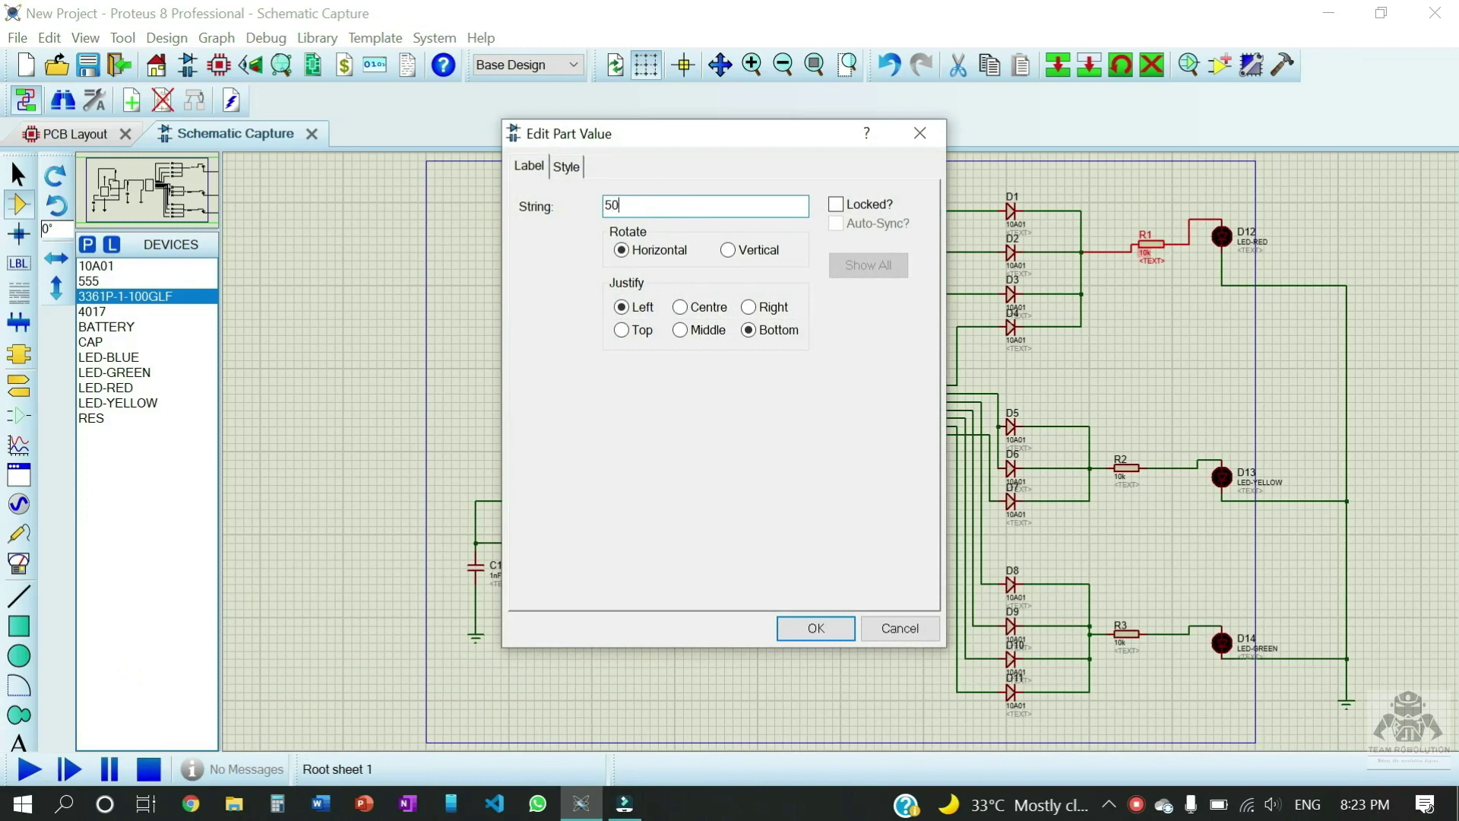
click(816, 629)
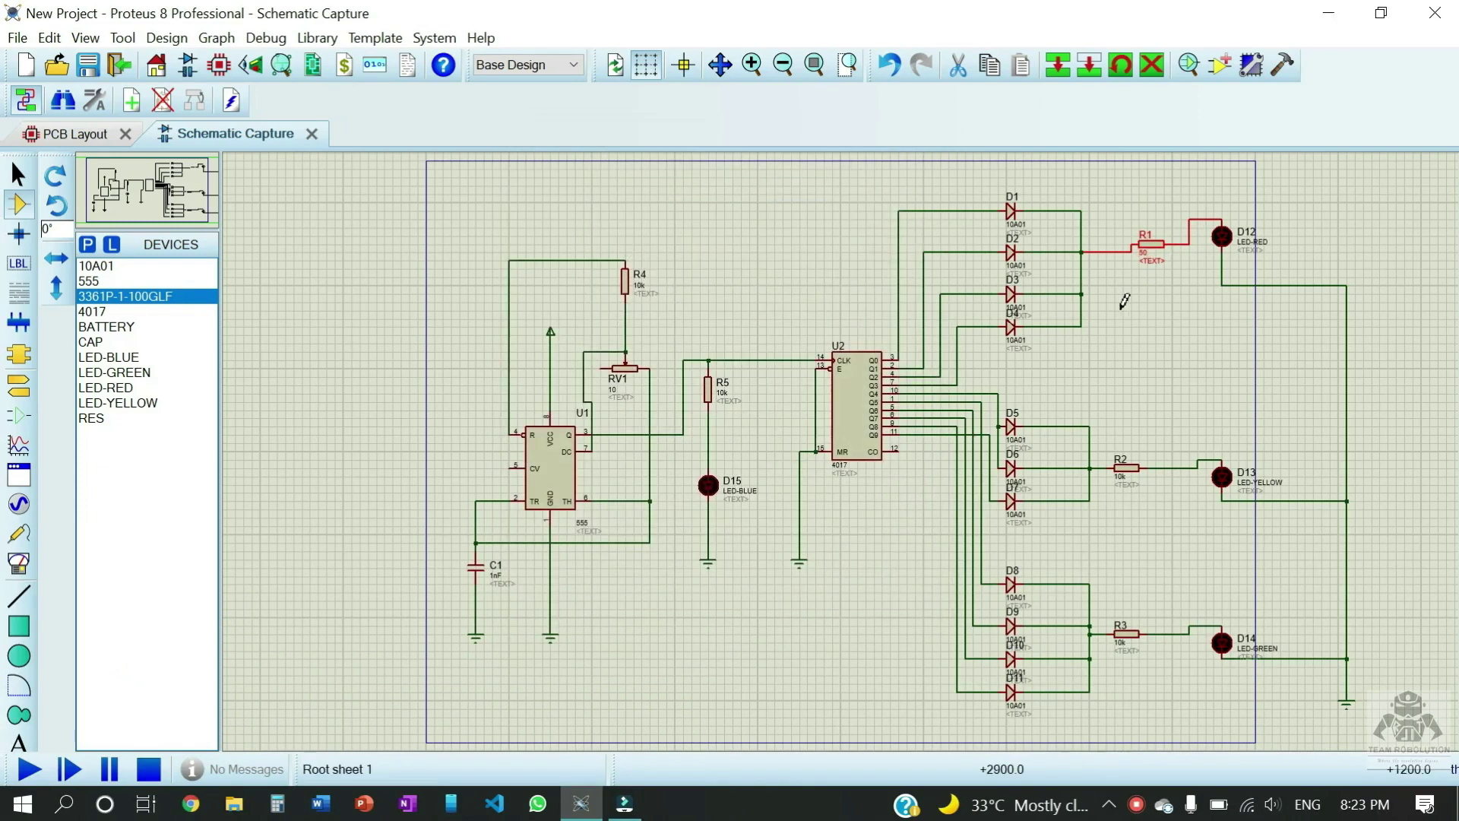
double_click(1117, 477)
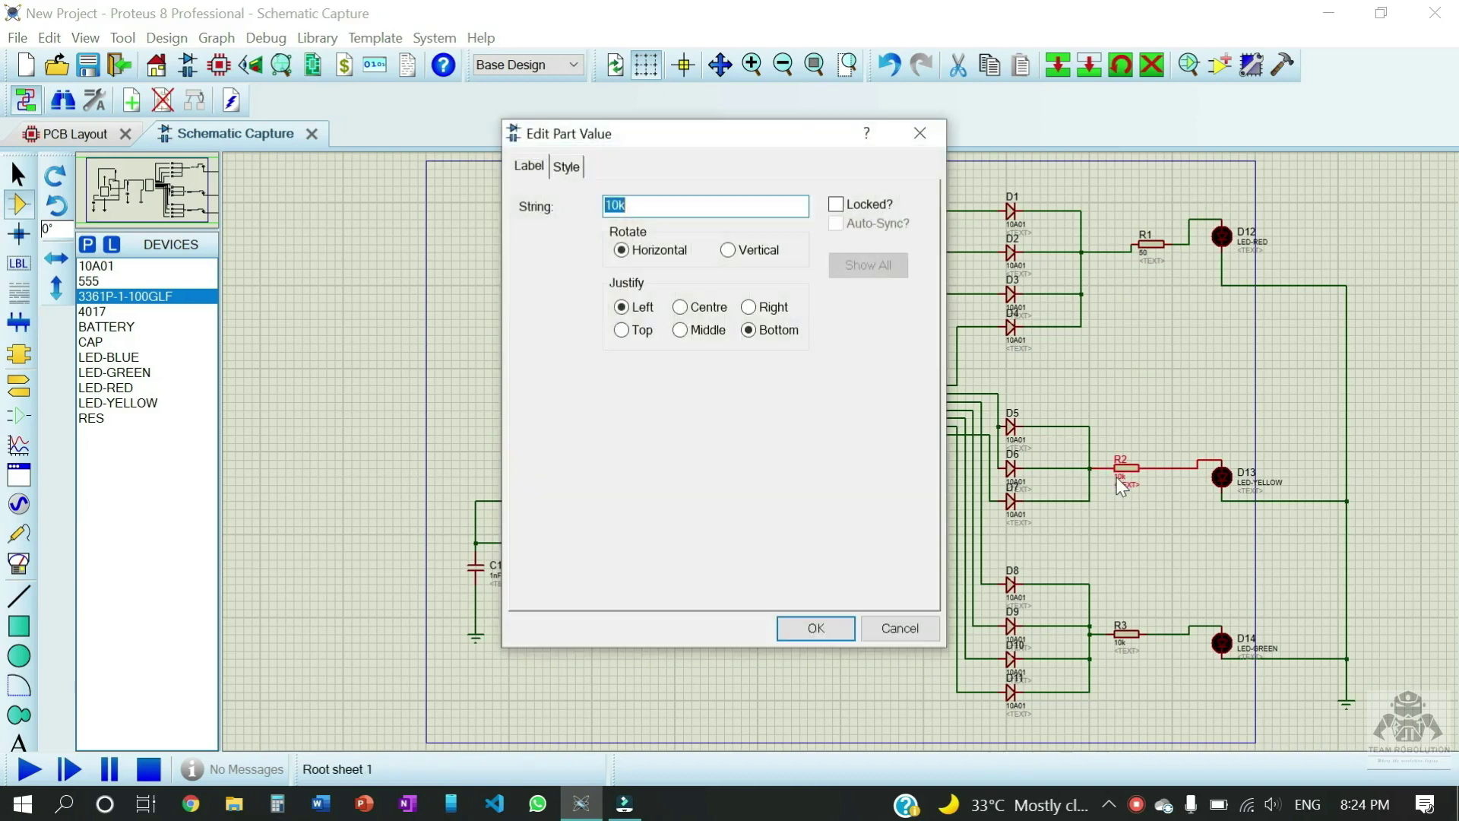
key(BackSpace)
key(Return)
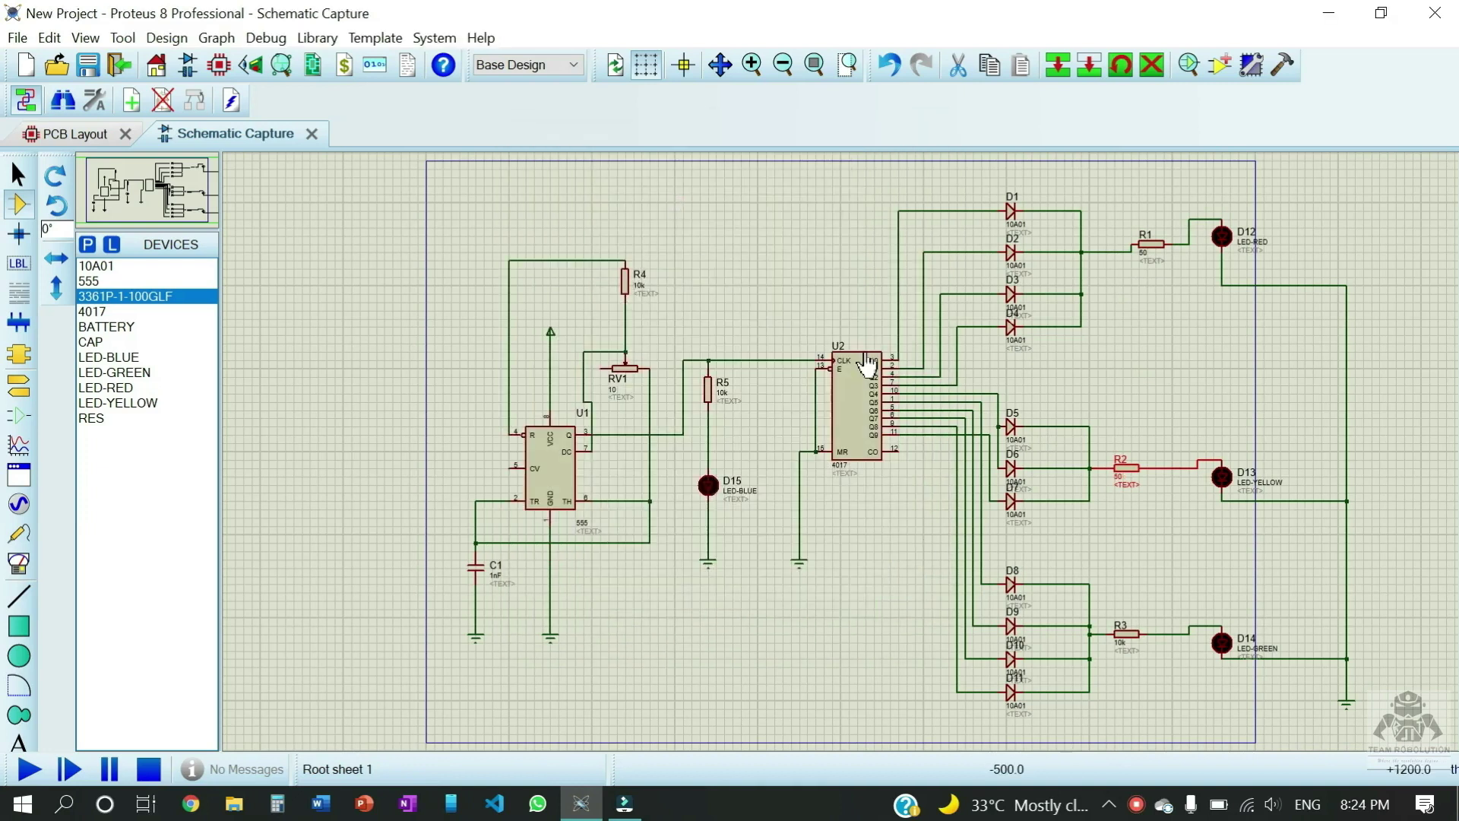
double_click(1122, 645)
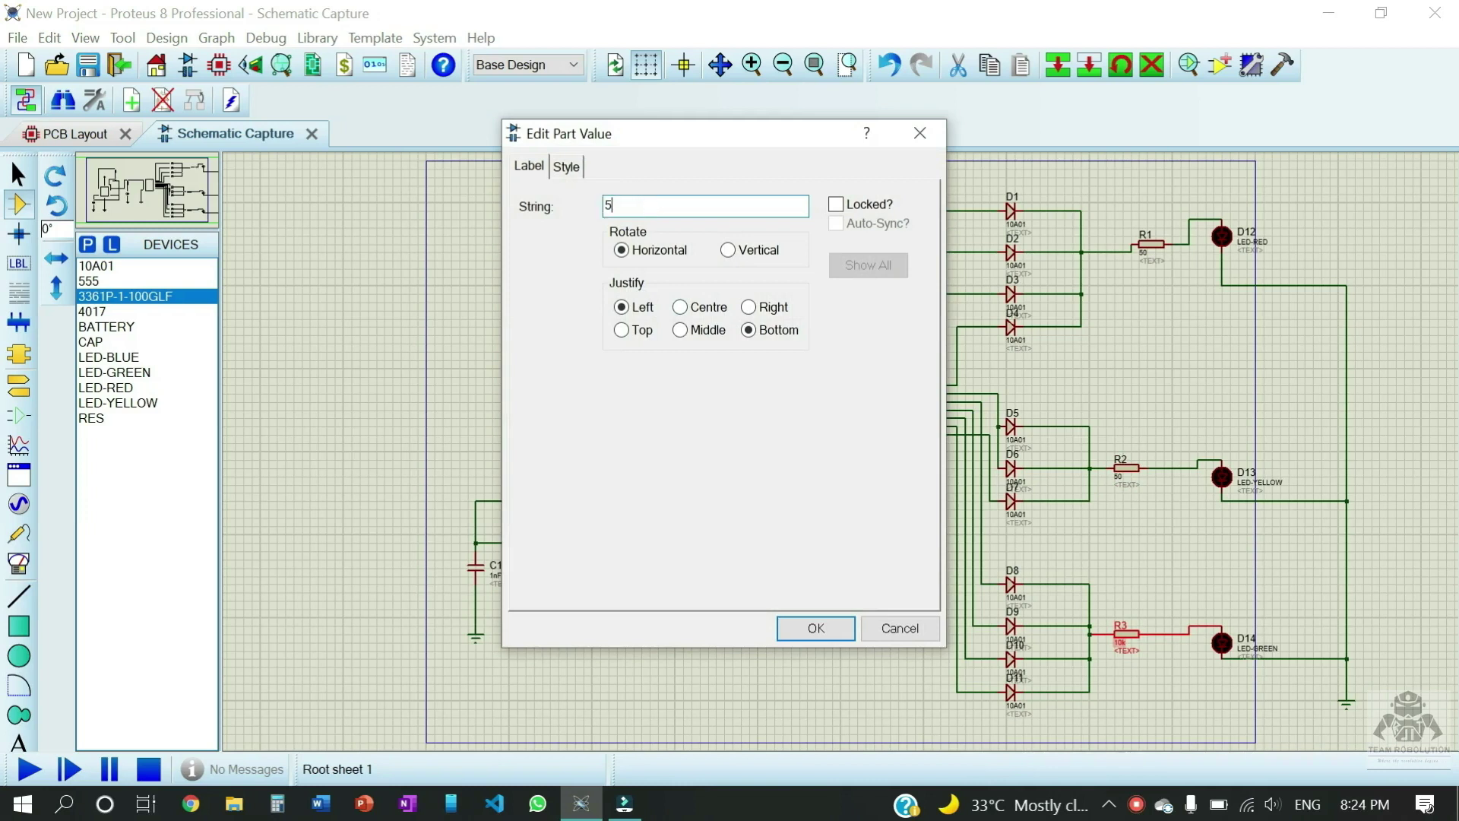
click(815, 628)
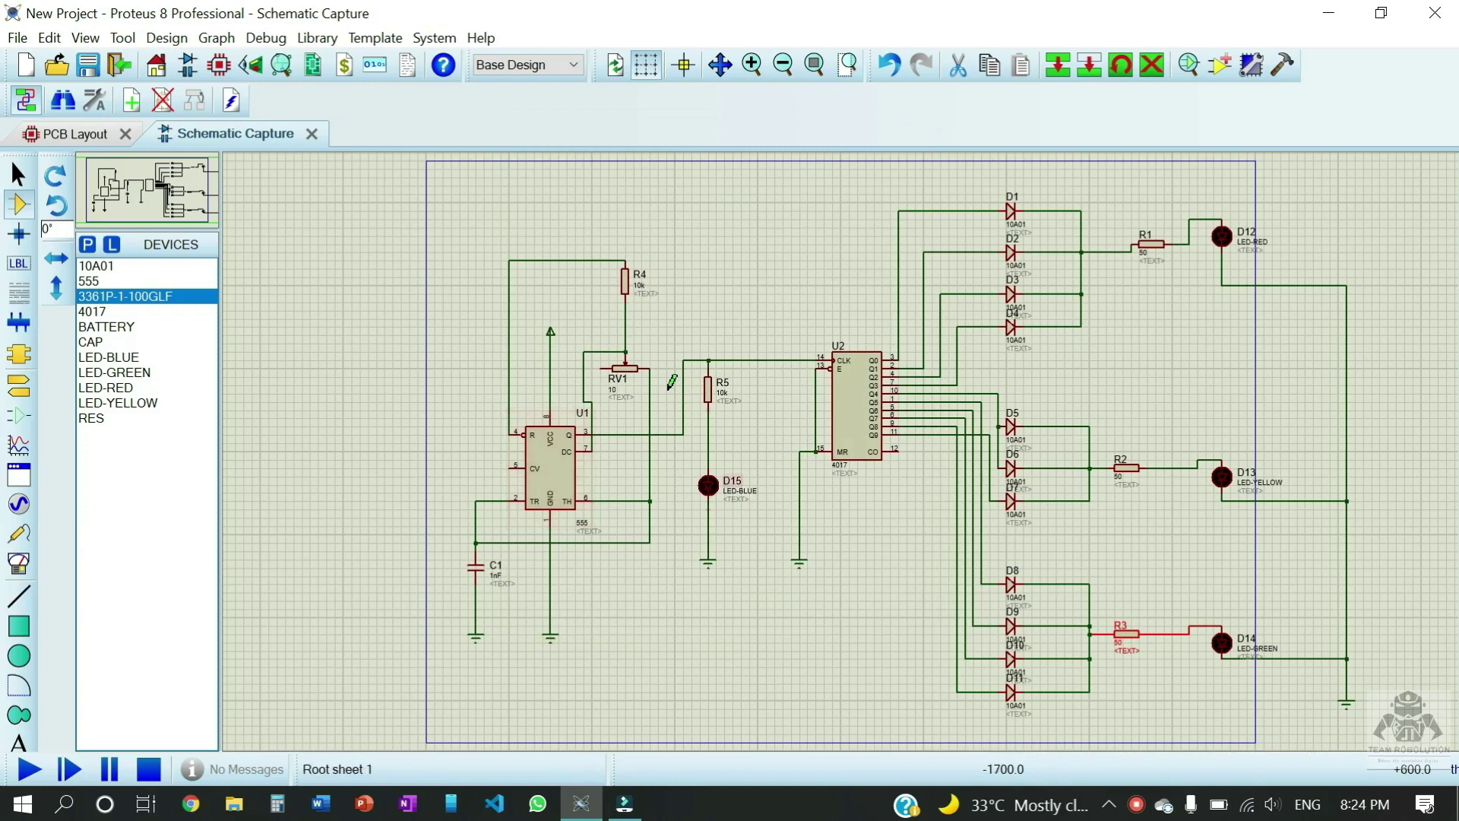
Set potentiometer RV1 to 100k, resistor R5 to 100 and capacitor C1 from 1nF to 100u
double_click(613, 392)
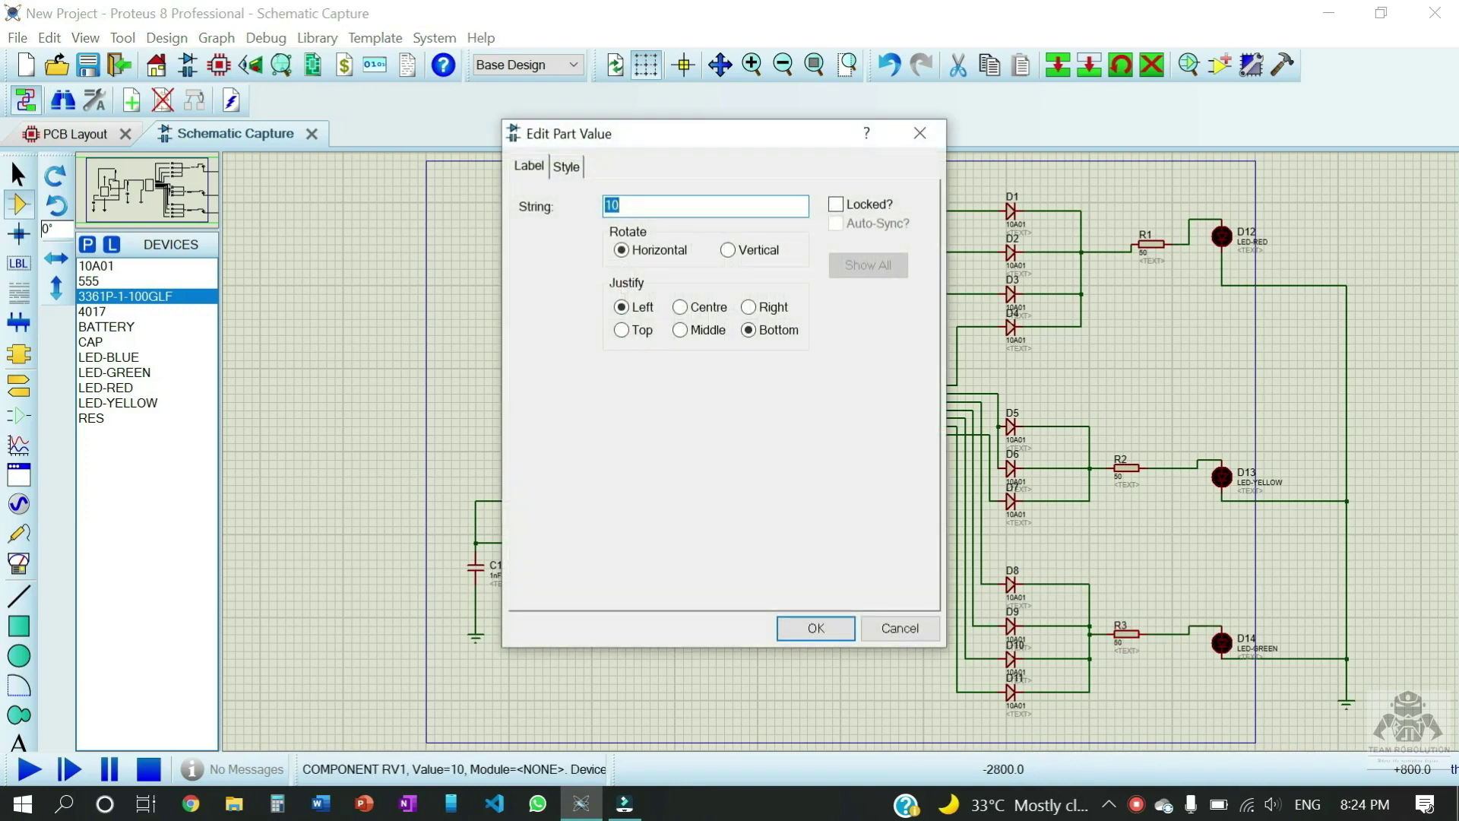
key(BackSpace)
click(832, 627)
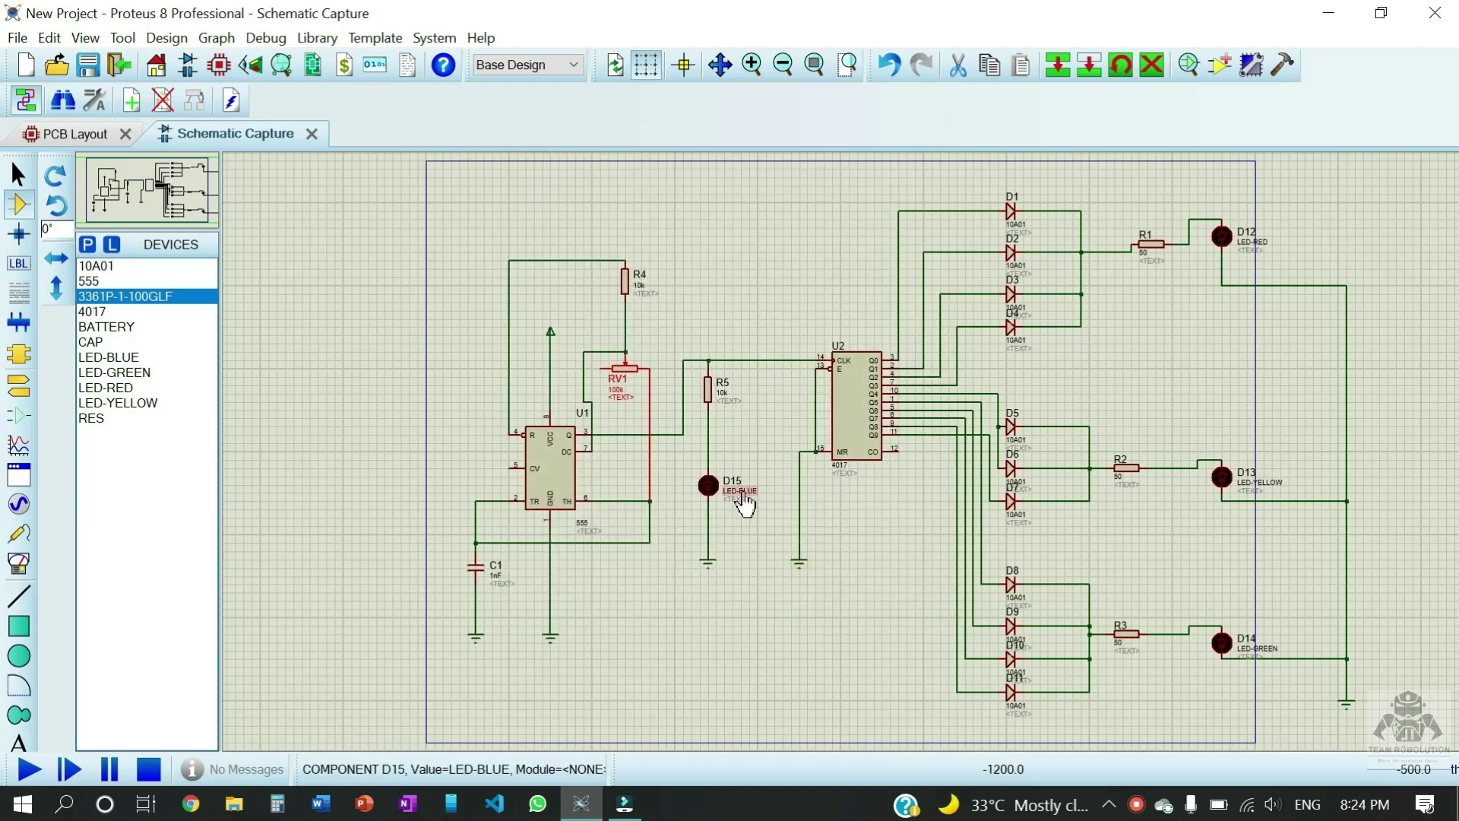
click(720, 392)
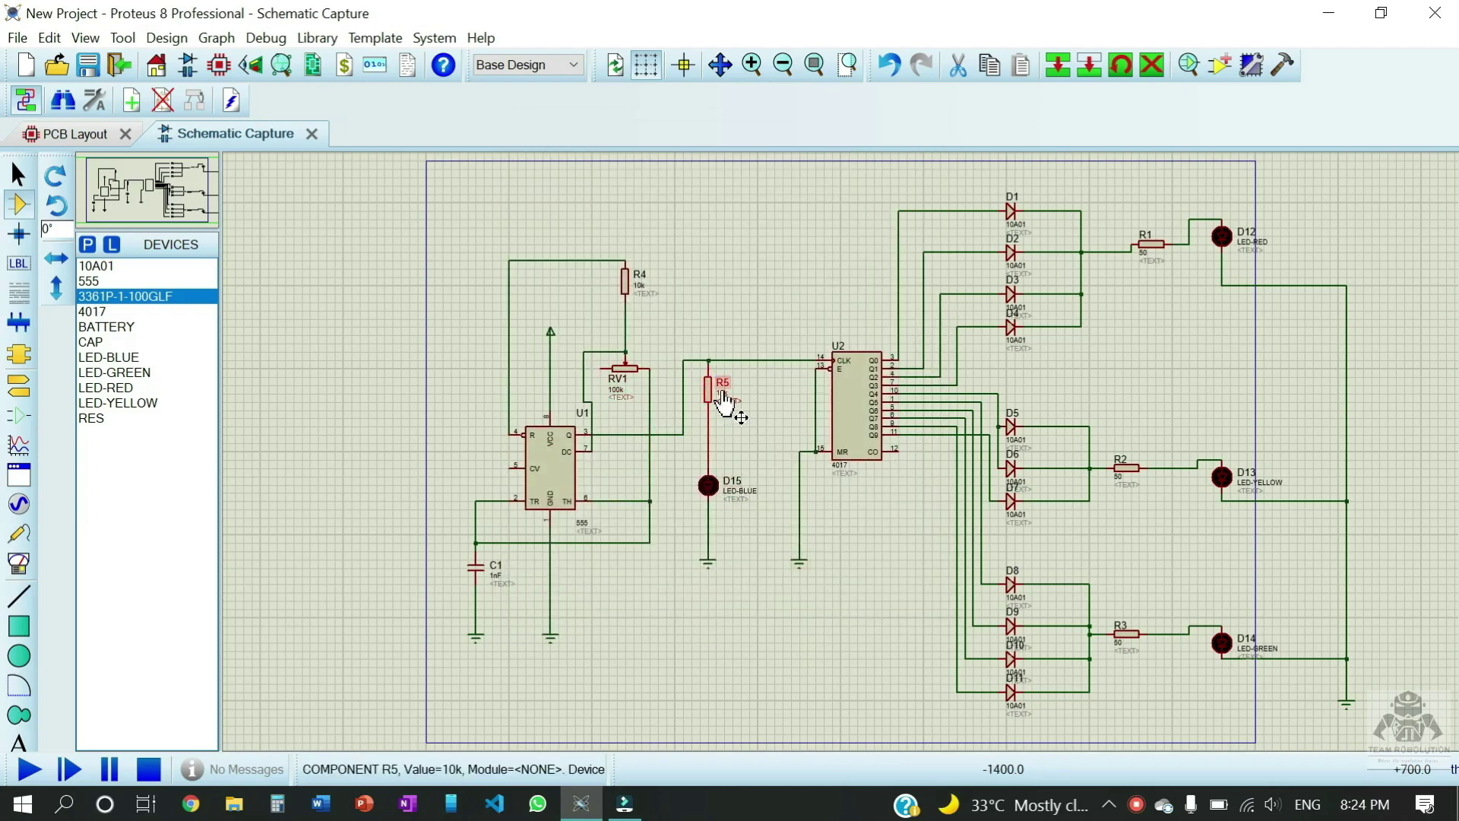
click(721, 394)
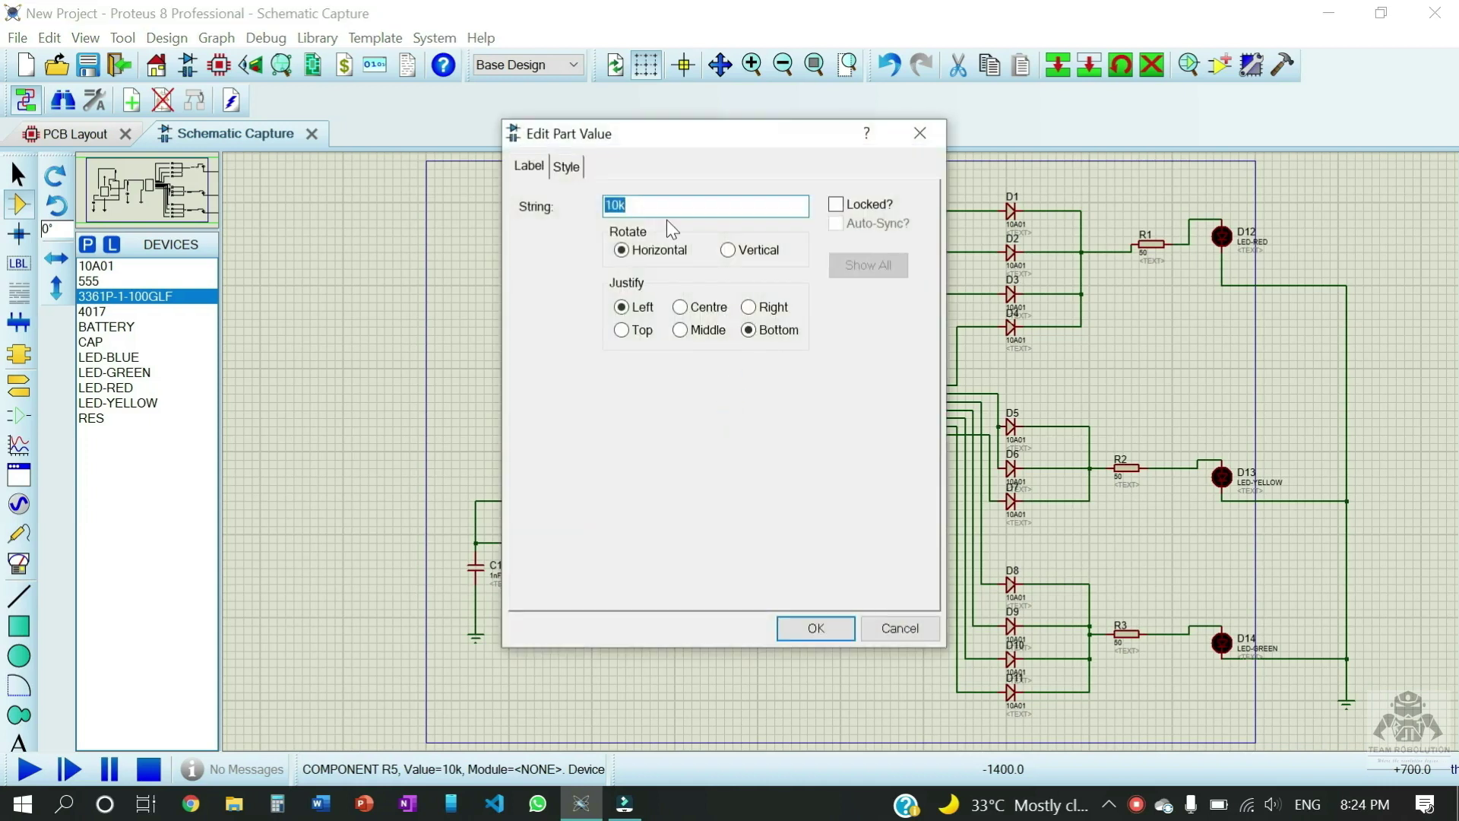
key(BackSpace)
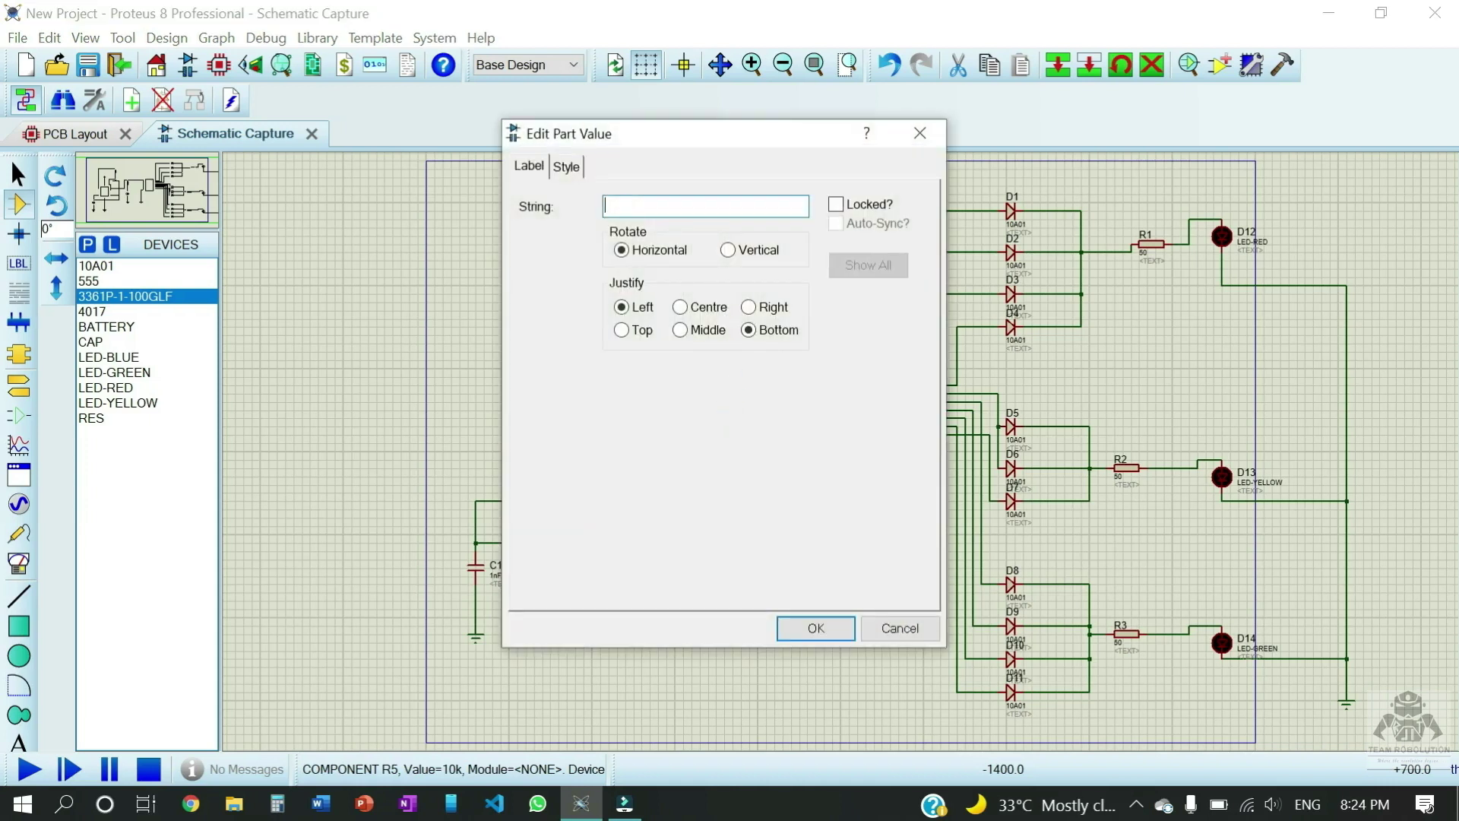
text(100)
click(816, 627)
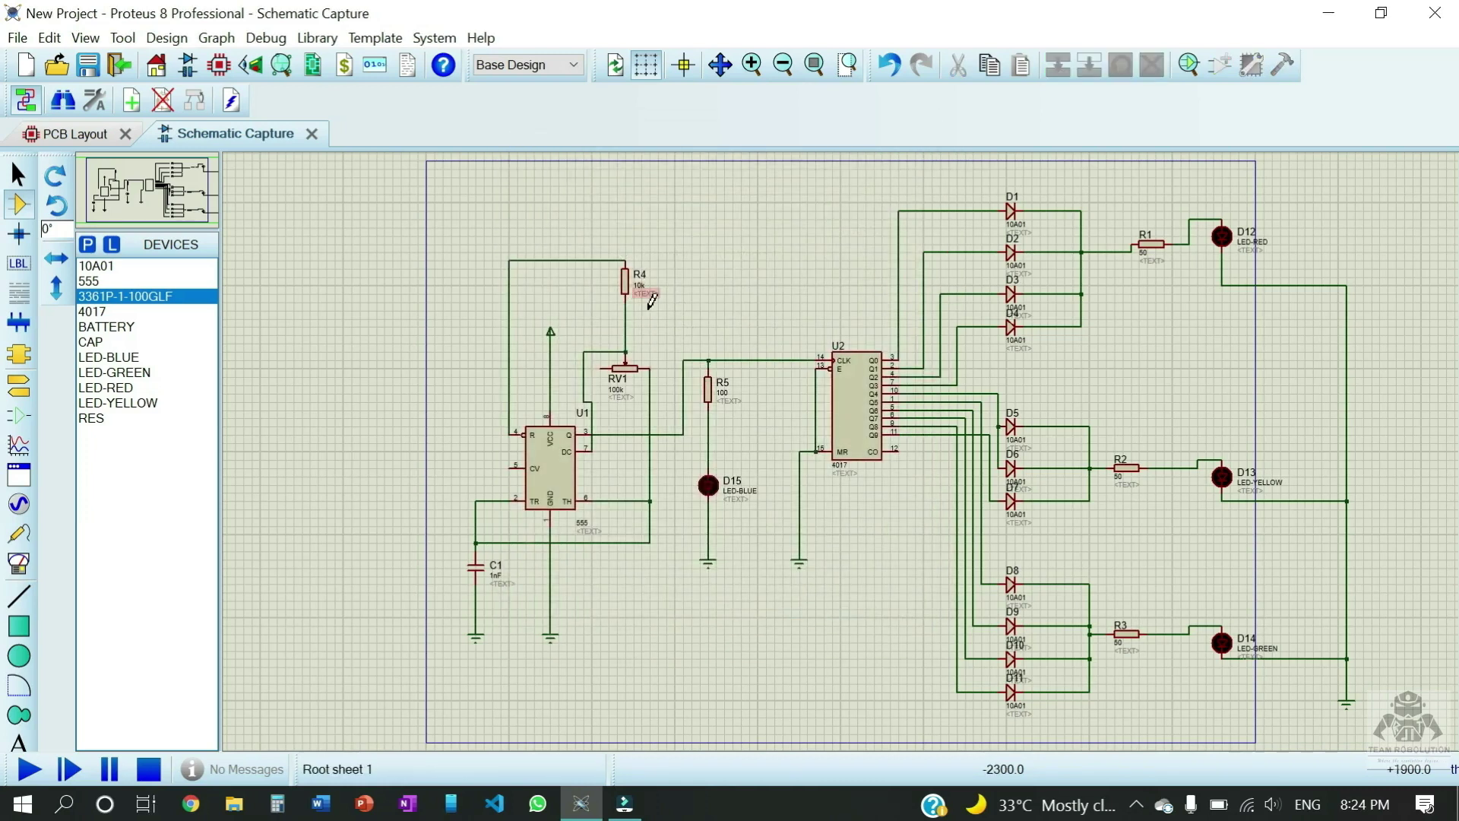
double_click(499, 579)
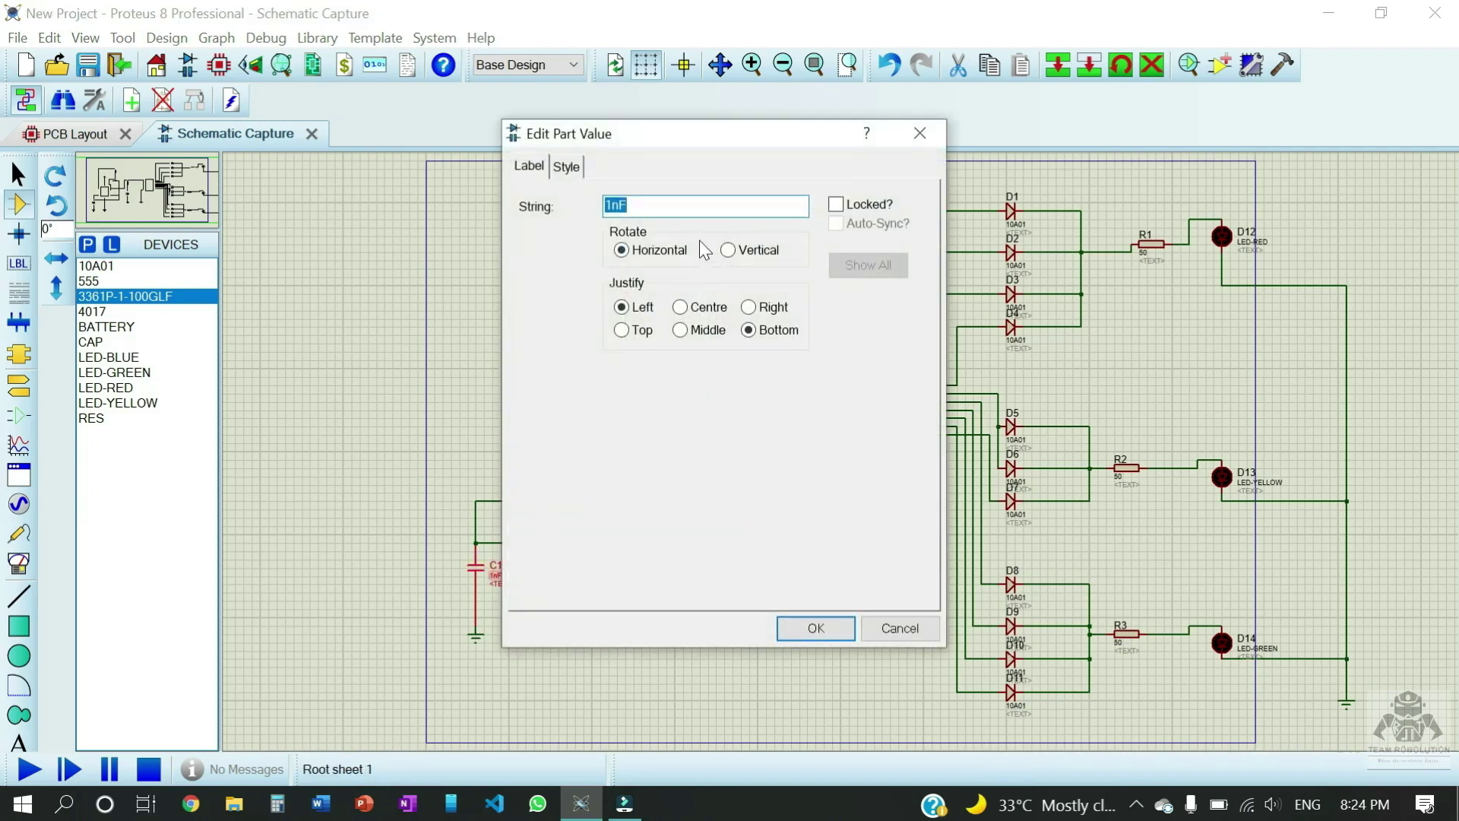
key(BackSpace)
click(831, 631)
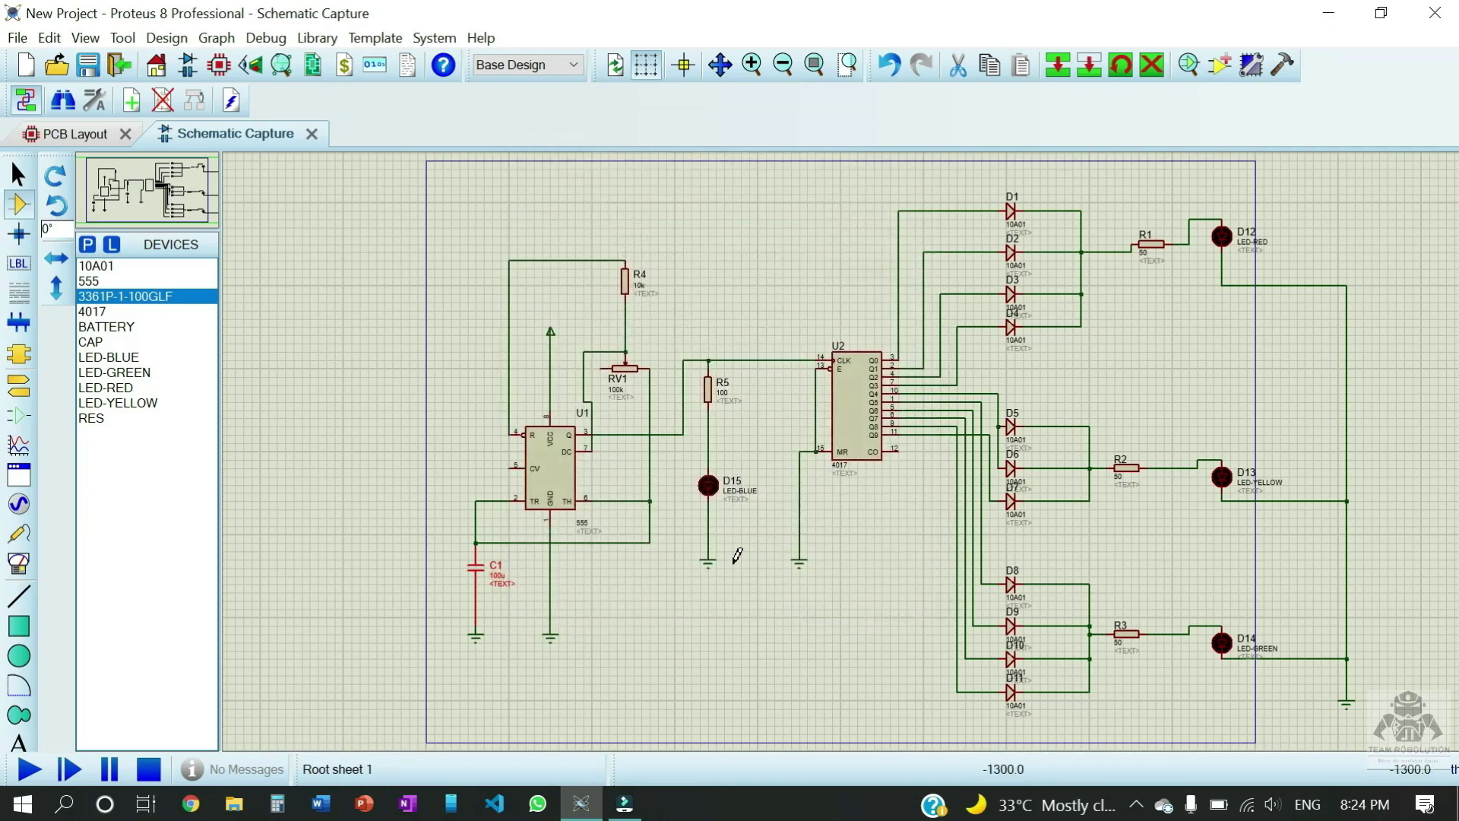
Deselect everything and run the simulation of the 555/4017 traffic-light circuit
click(849, 650)
click(28, 769)
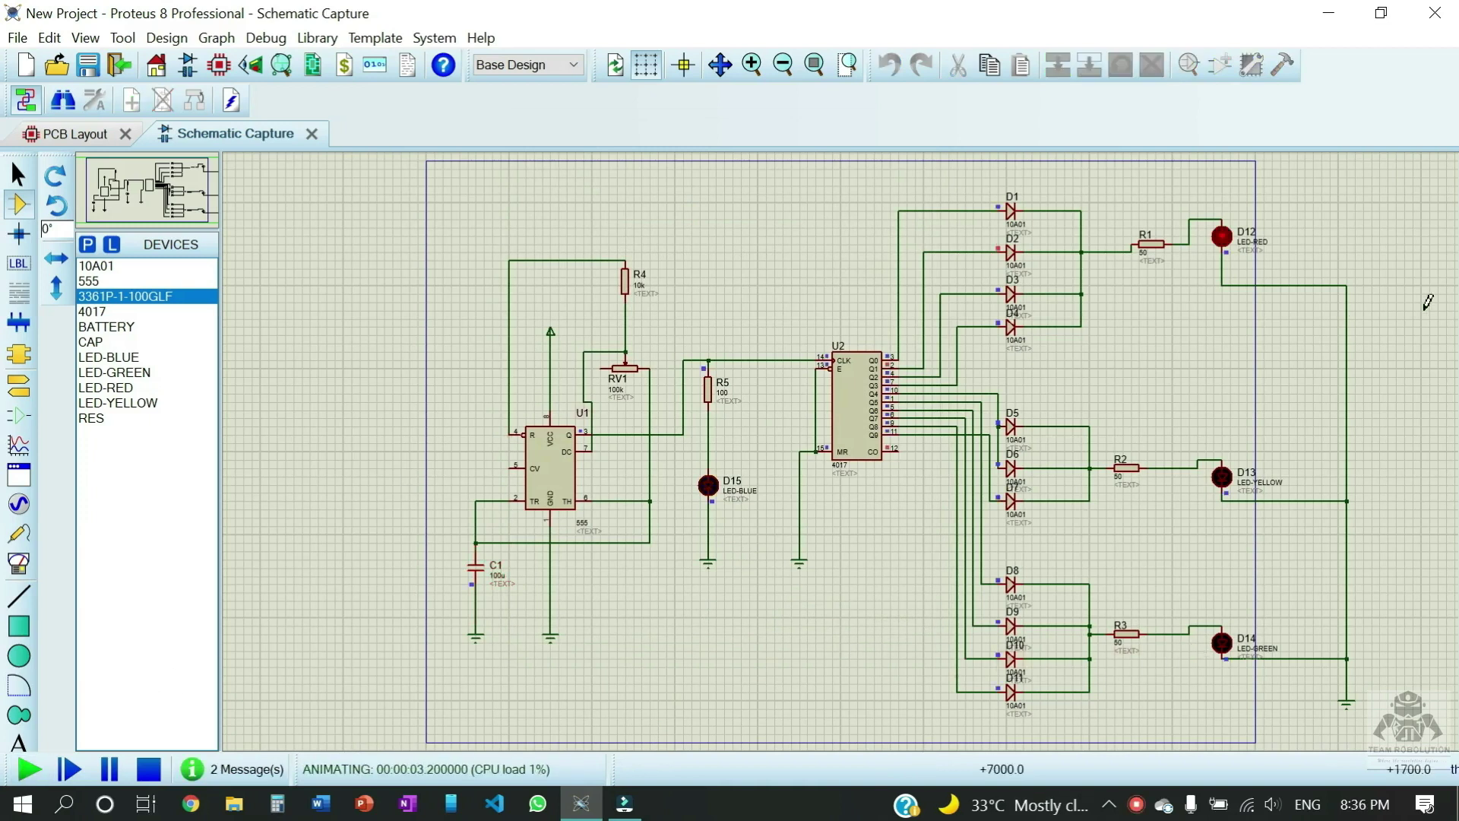